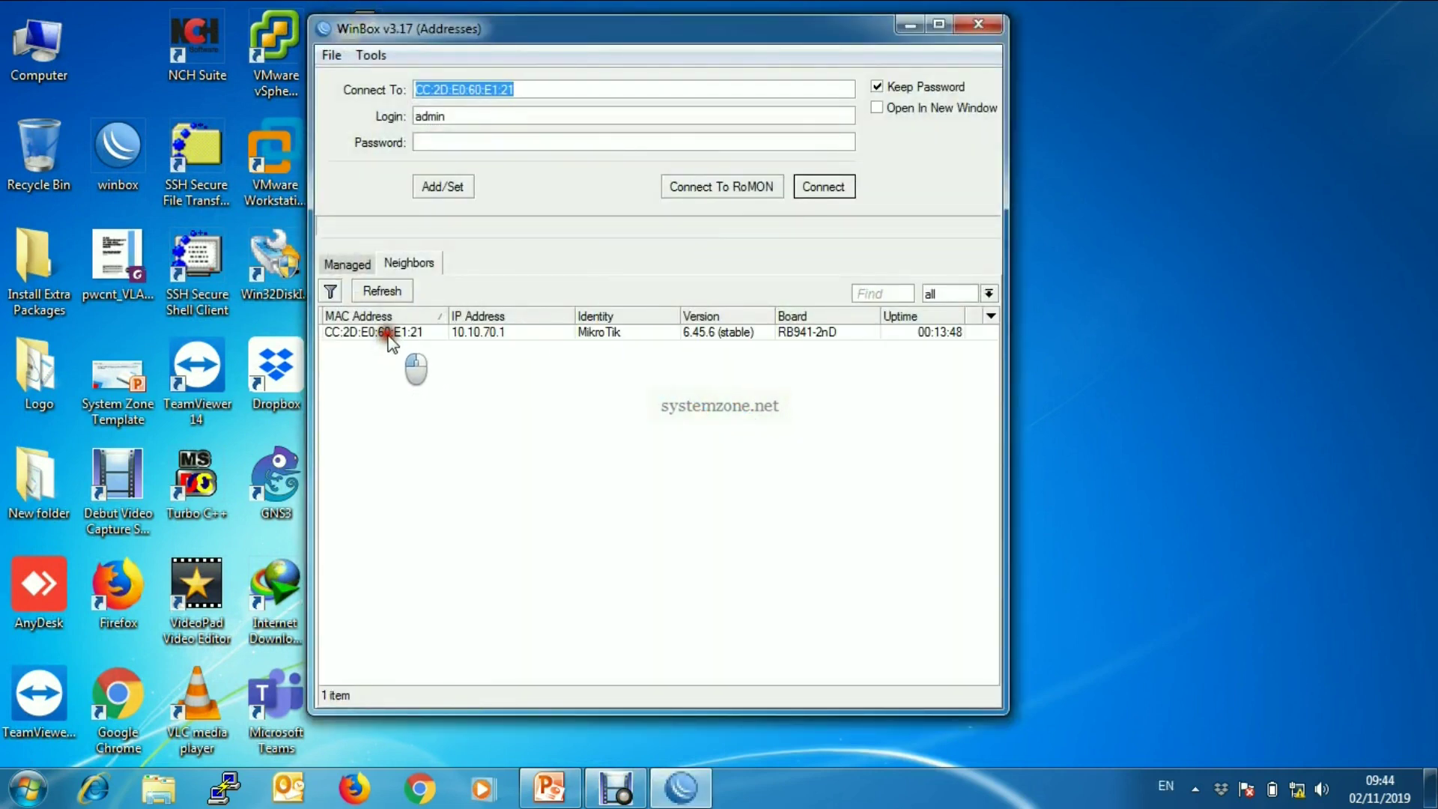
- Log in to the MikroTik hAP lite router and open the Wireless Tables
left_click(388, 335)
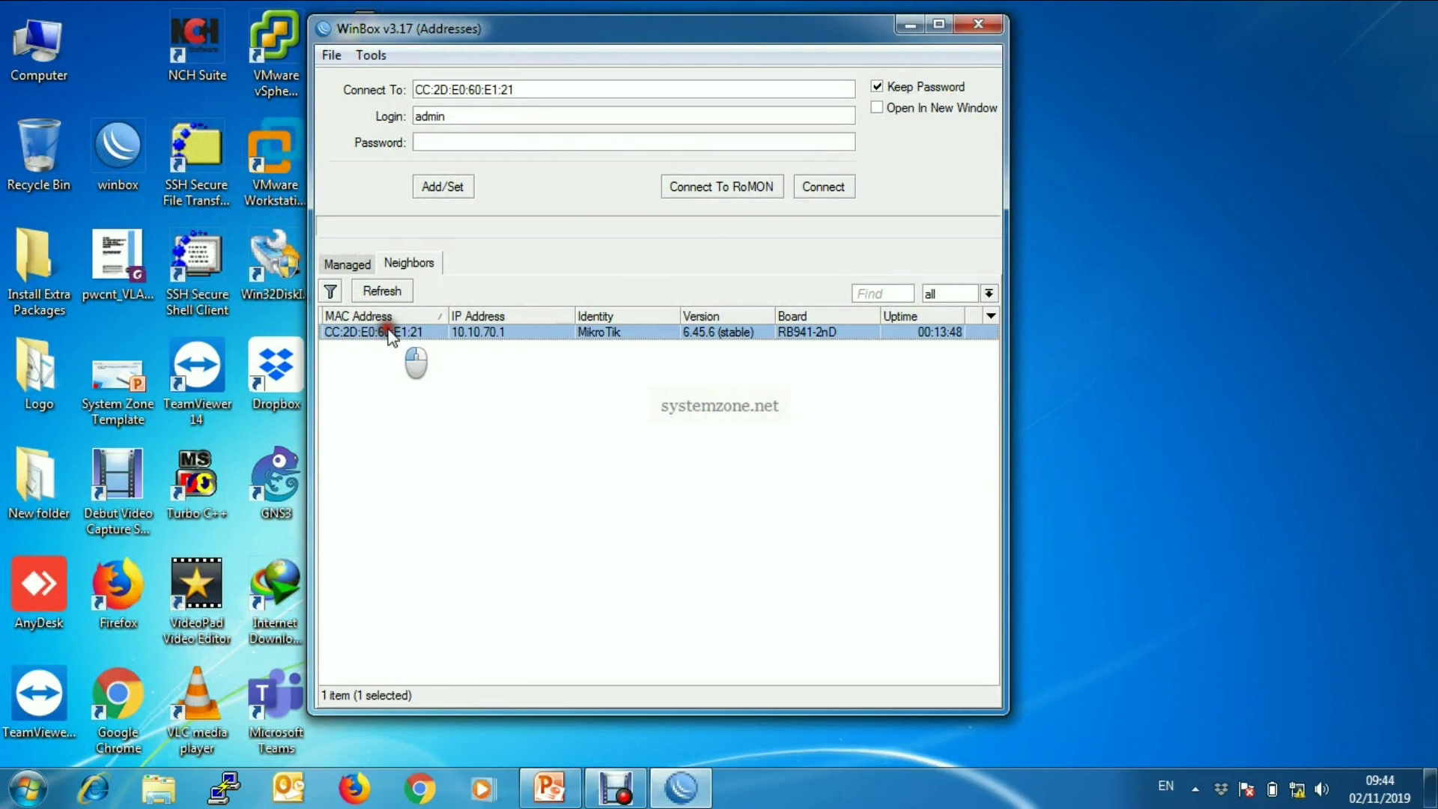
left_click(837, 185)
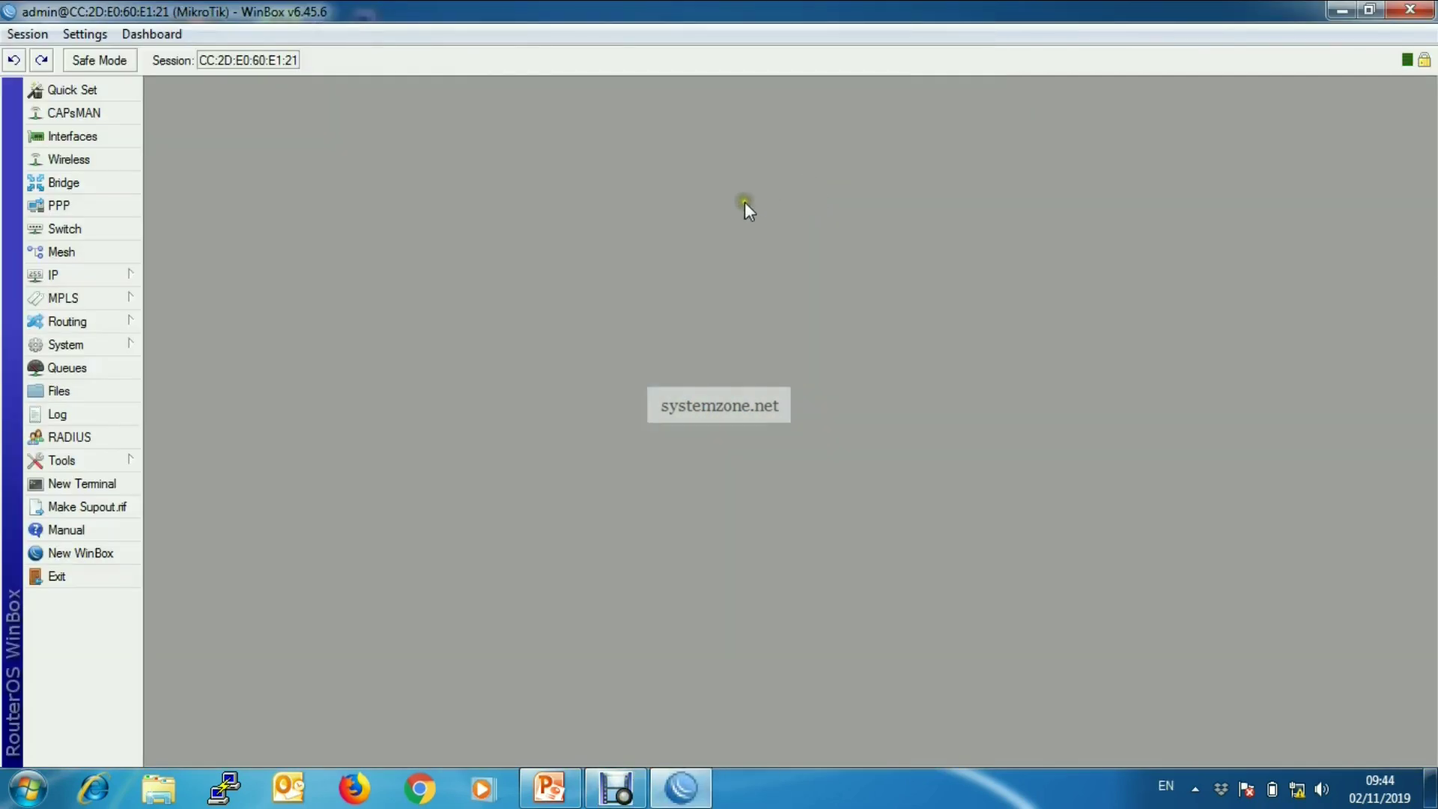
left_click(96, 158)
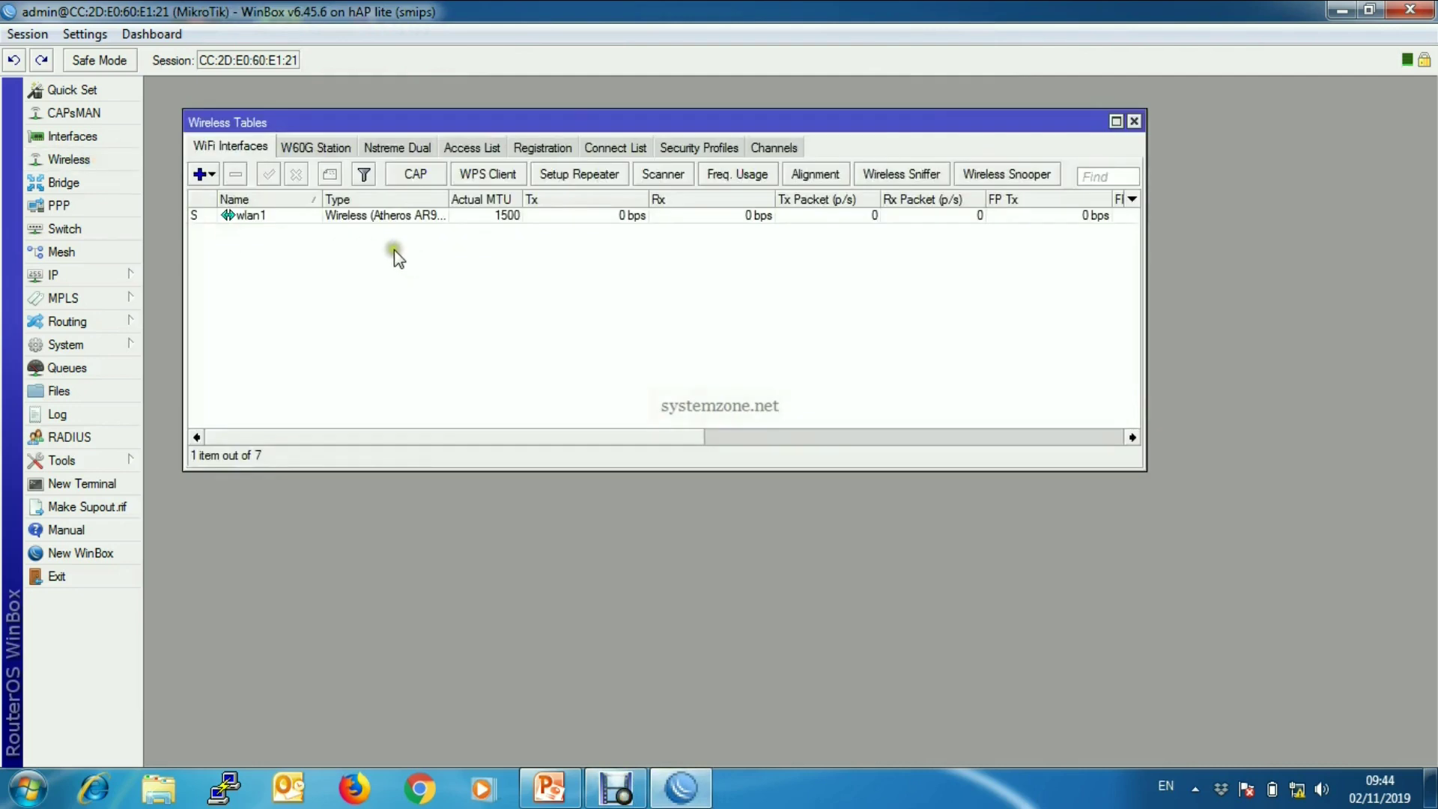
- Check wlan1's current SSID 'MikroTik AP' against the visible Wi-Fi networks, then close wlan1 unchanged
left_click(382, 215)
double_click(384, 219)
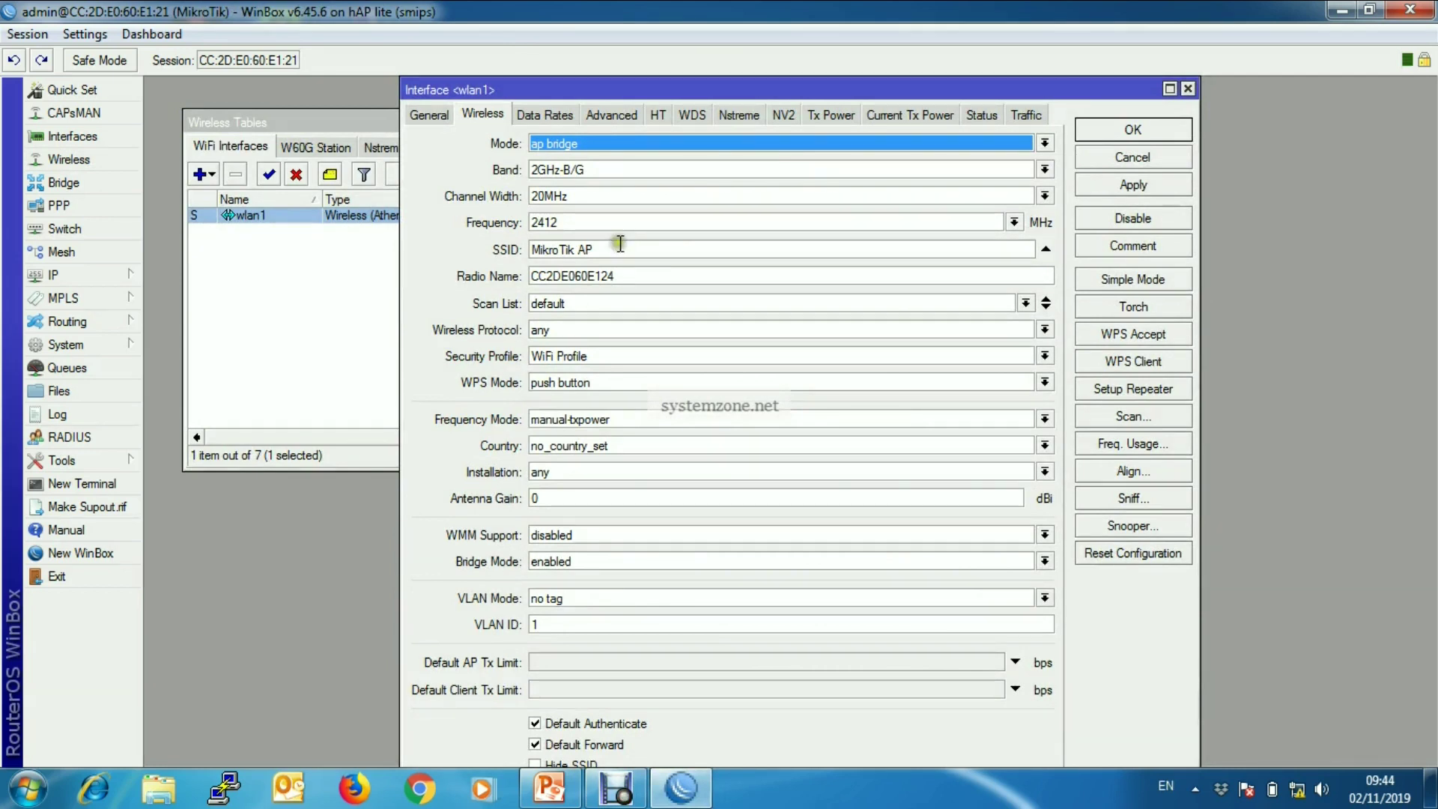
left_click_drag(623, 247, 514, 246)
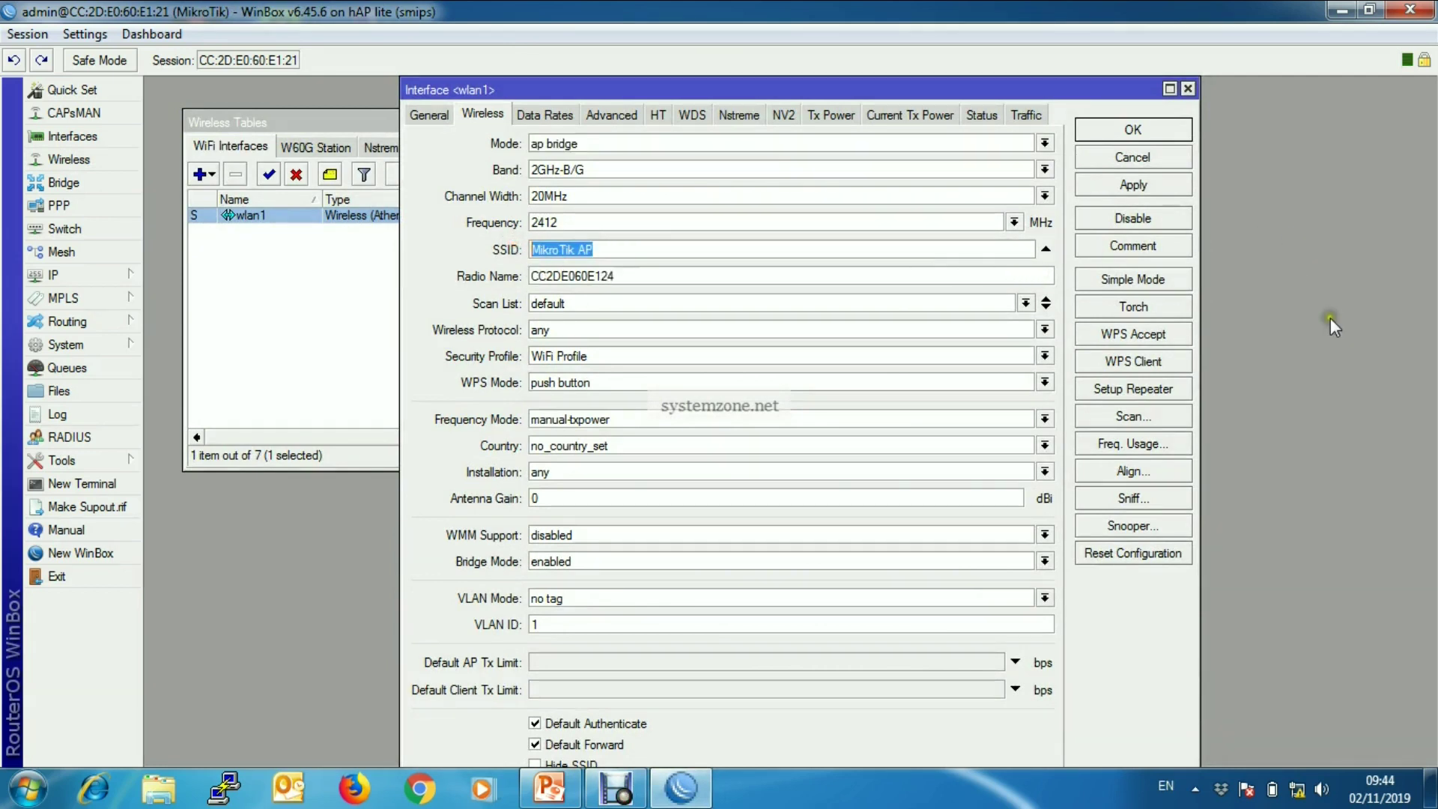
left_click(1299, 794)
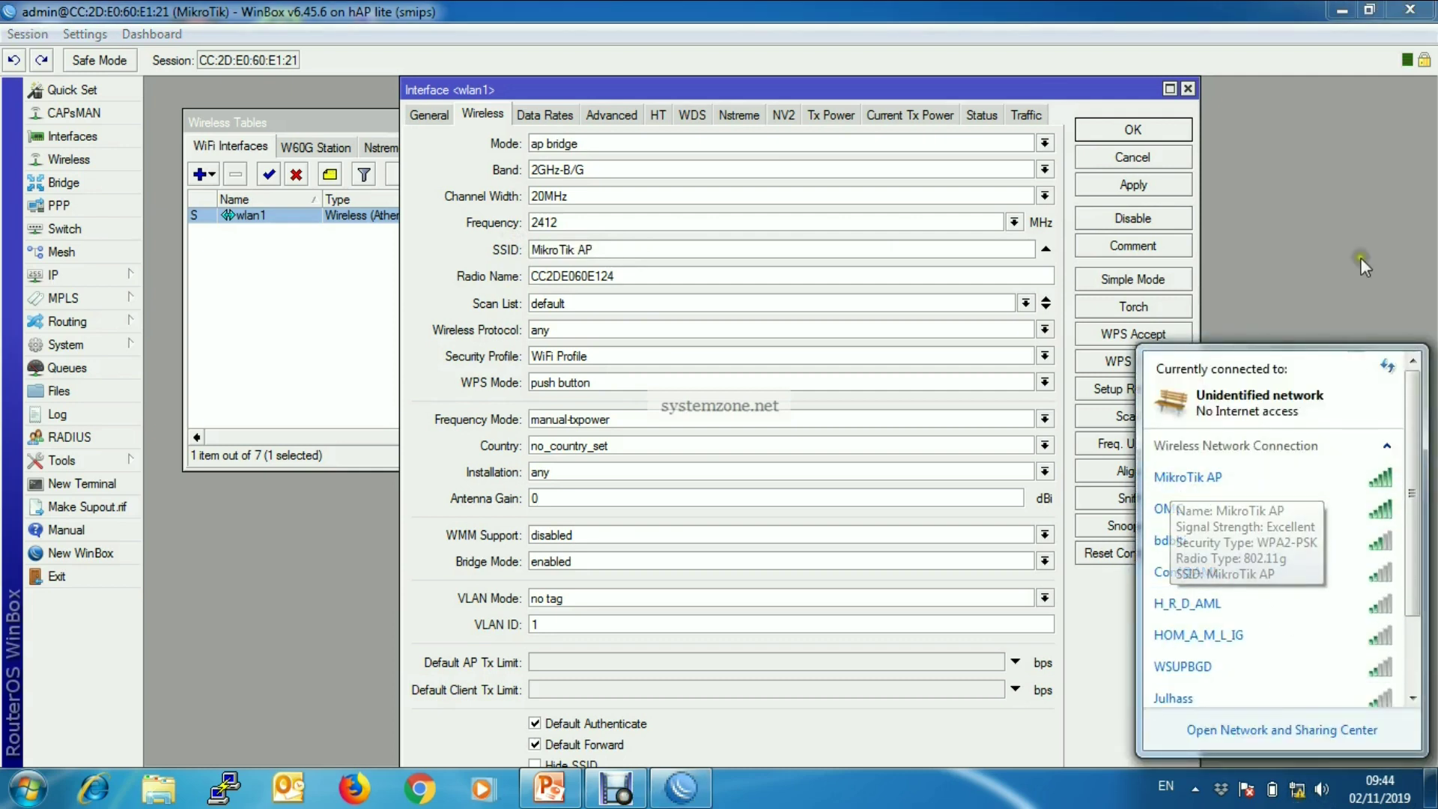
left_click(1282, 235)
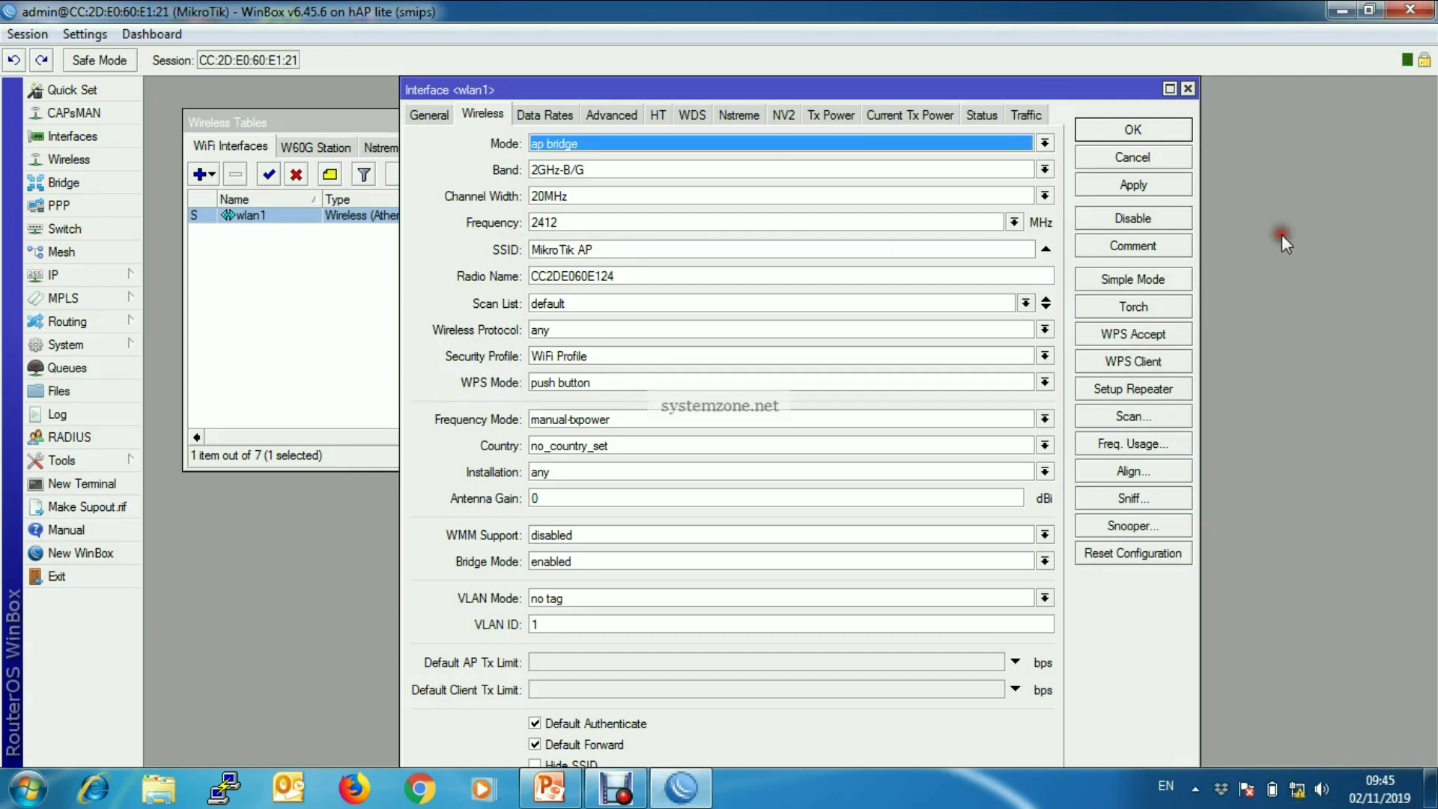
left_click(1187, 88)
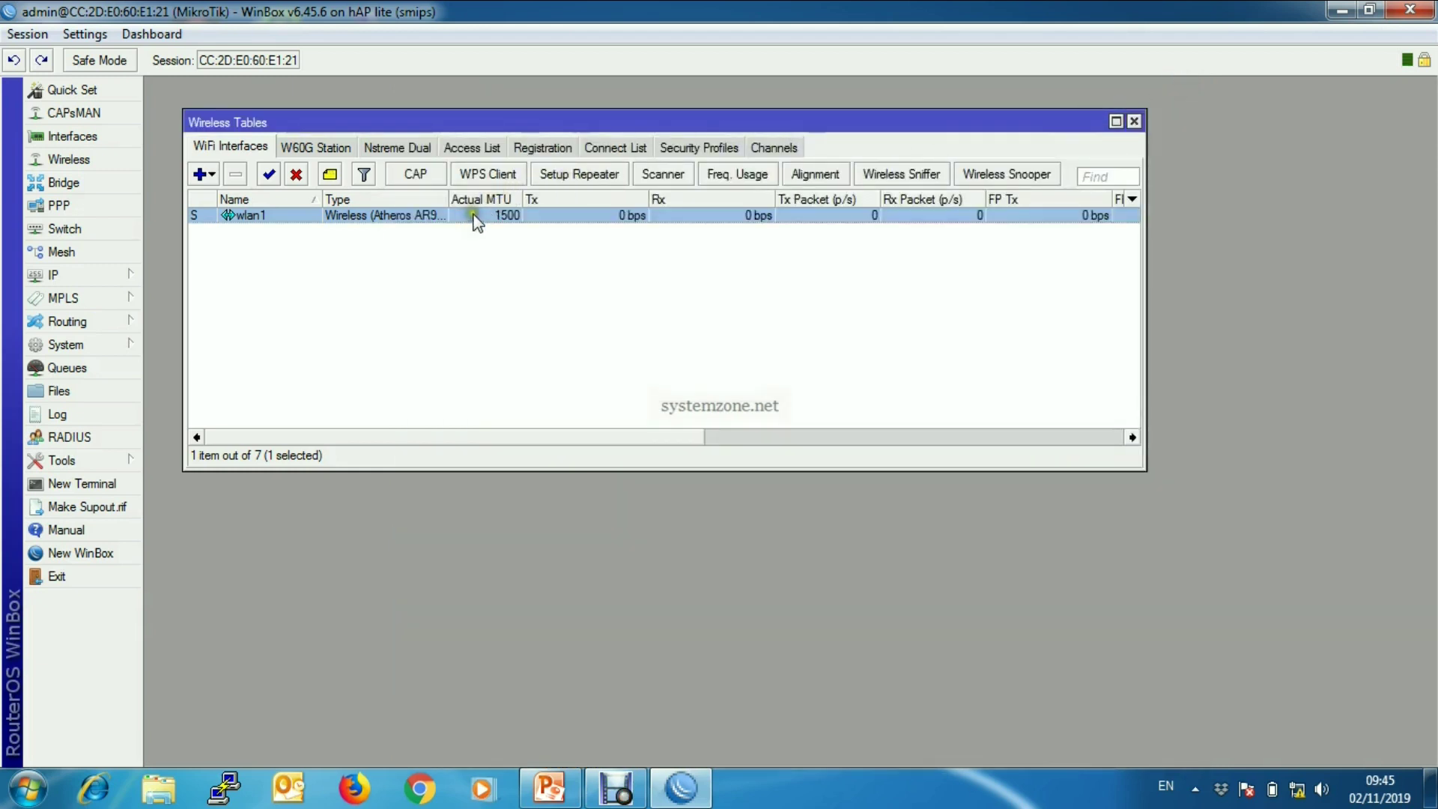
- Create a new security profile named 'Guest Profile' using dynamic keys mode
left_click(707, 149)
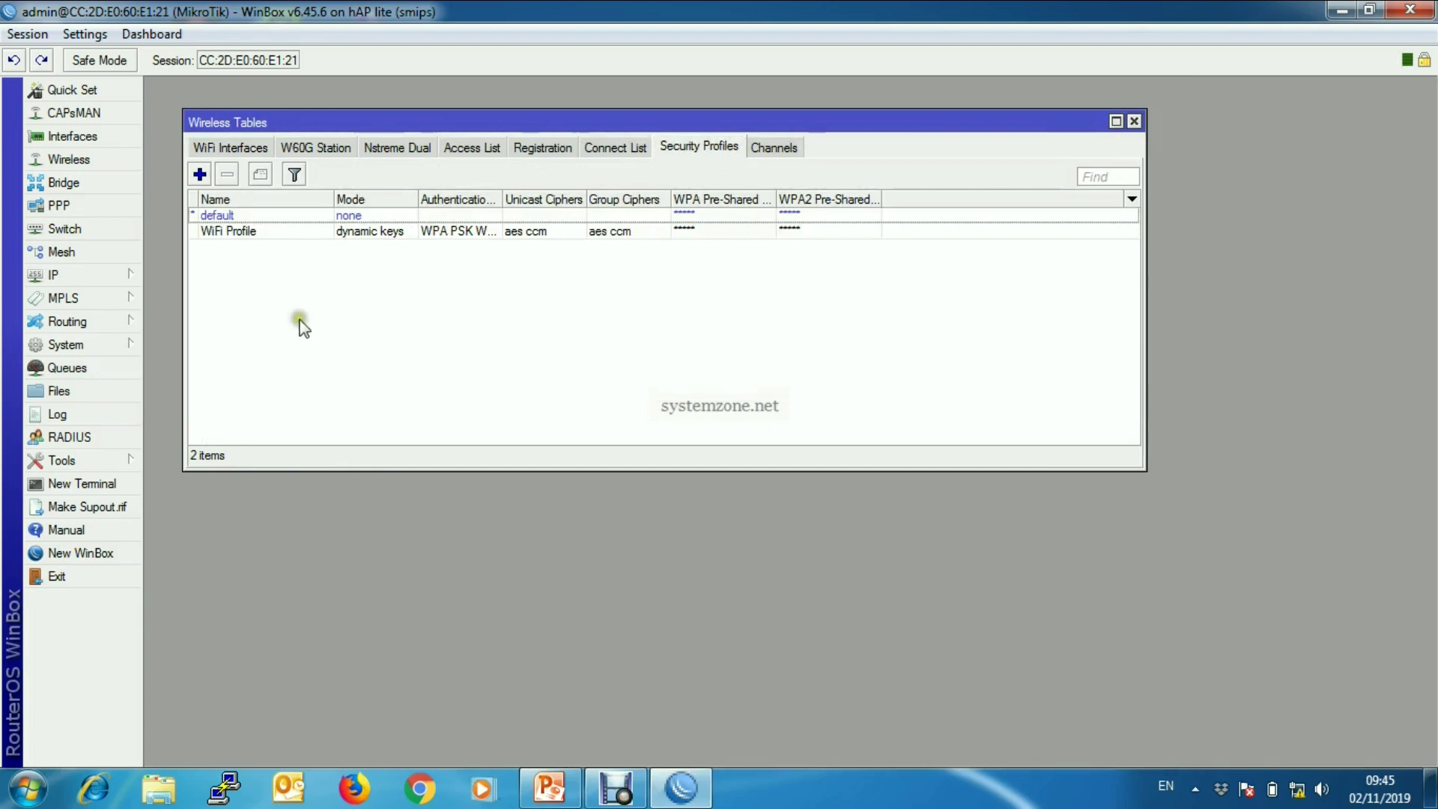
left_click(199, 174)
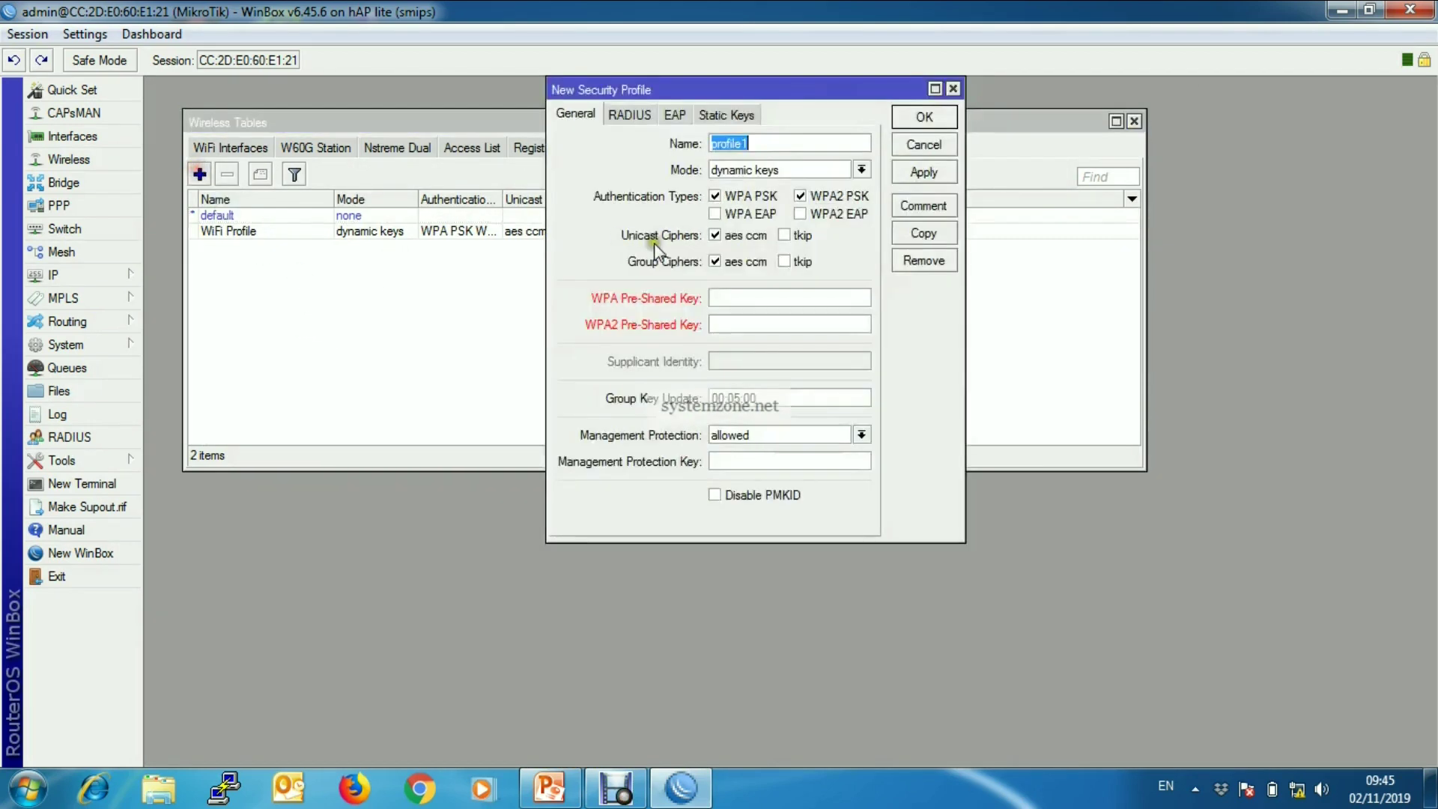
left_click_drag(809, 88, 905, 104)
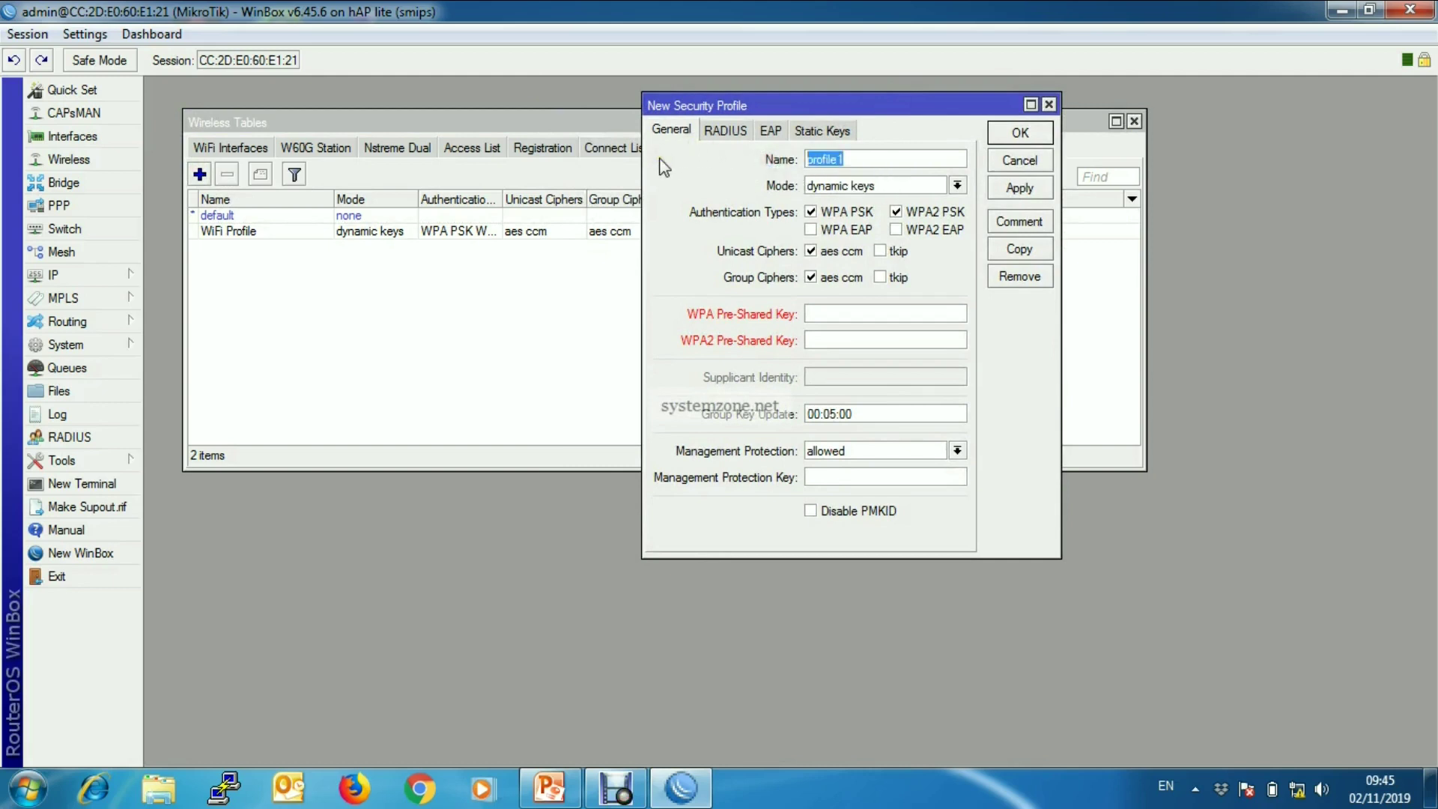
key("BackSpace")
type("Gues")
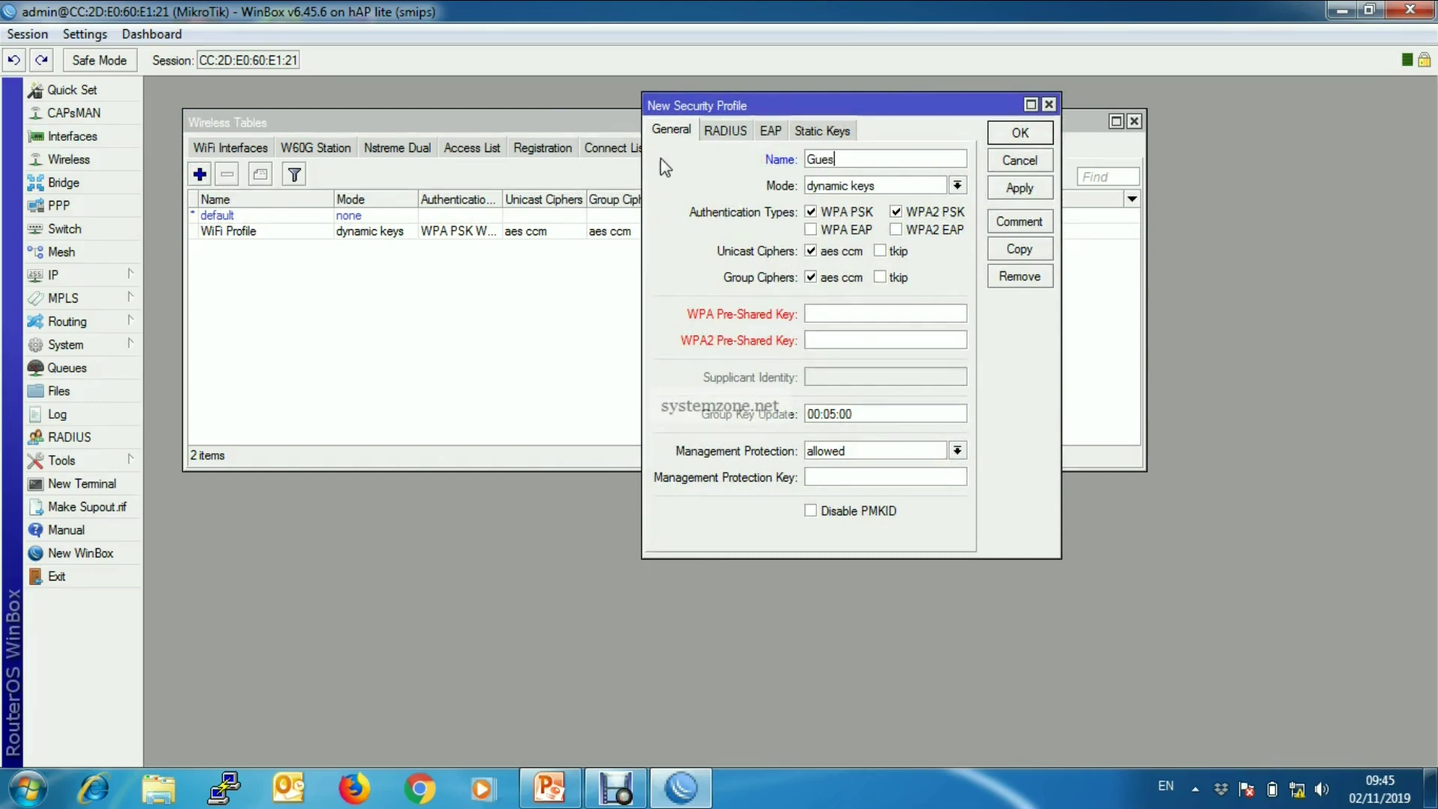
type("t Profile")
left_click(958, 186)
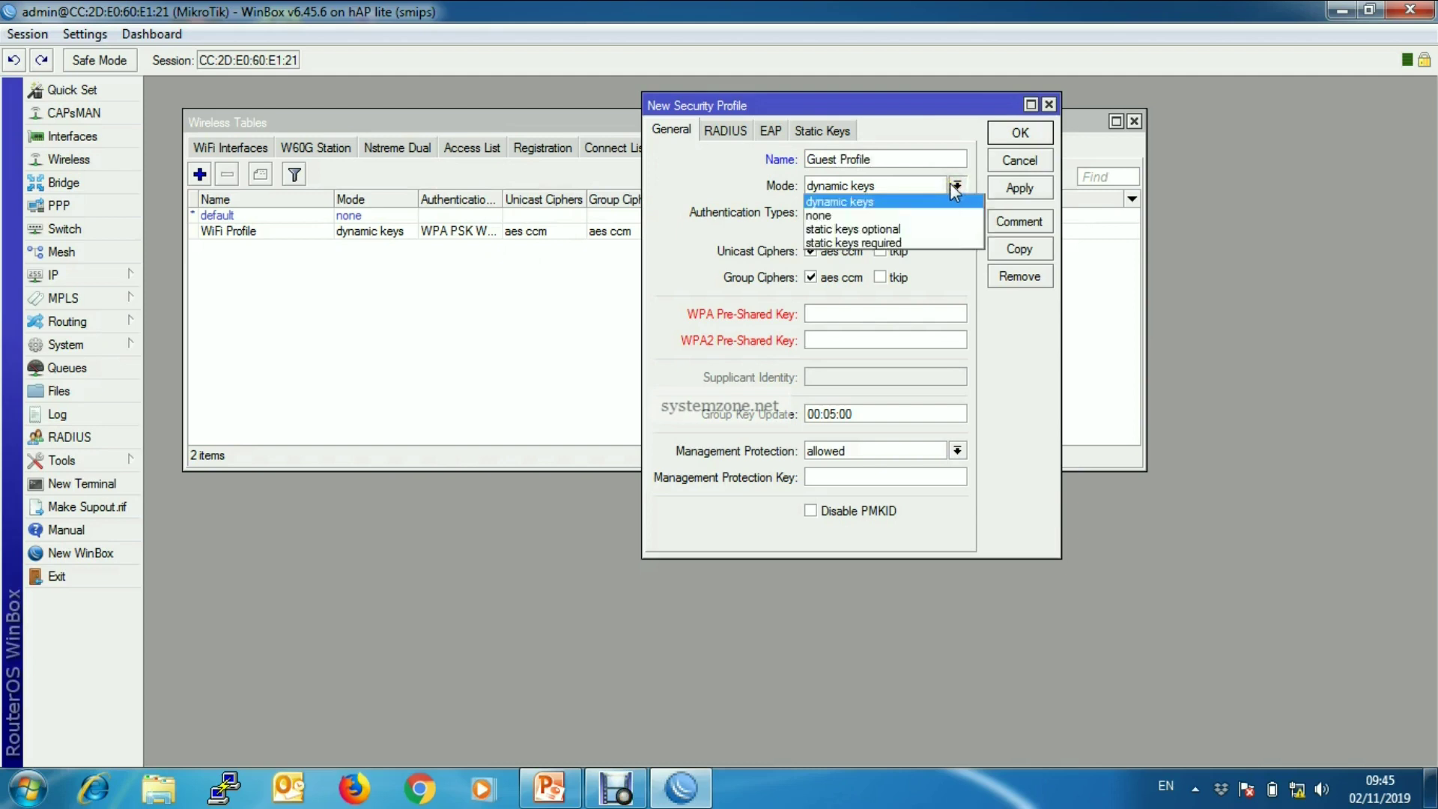
left_click(730, 183)
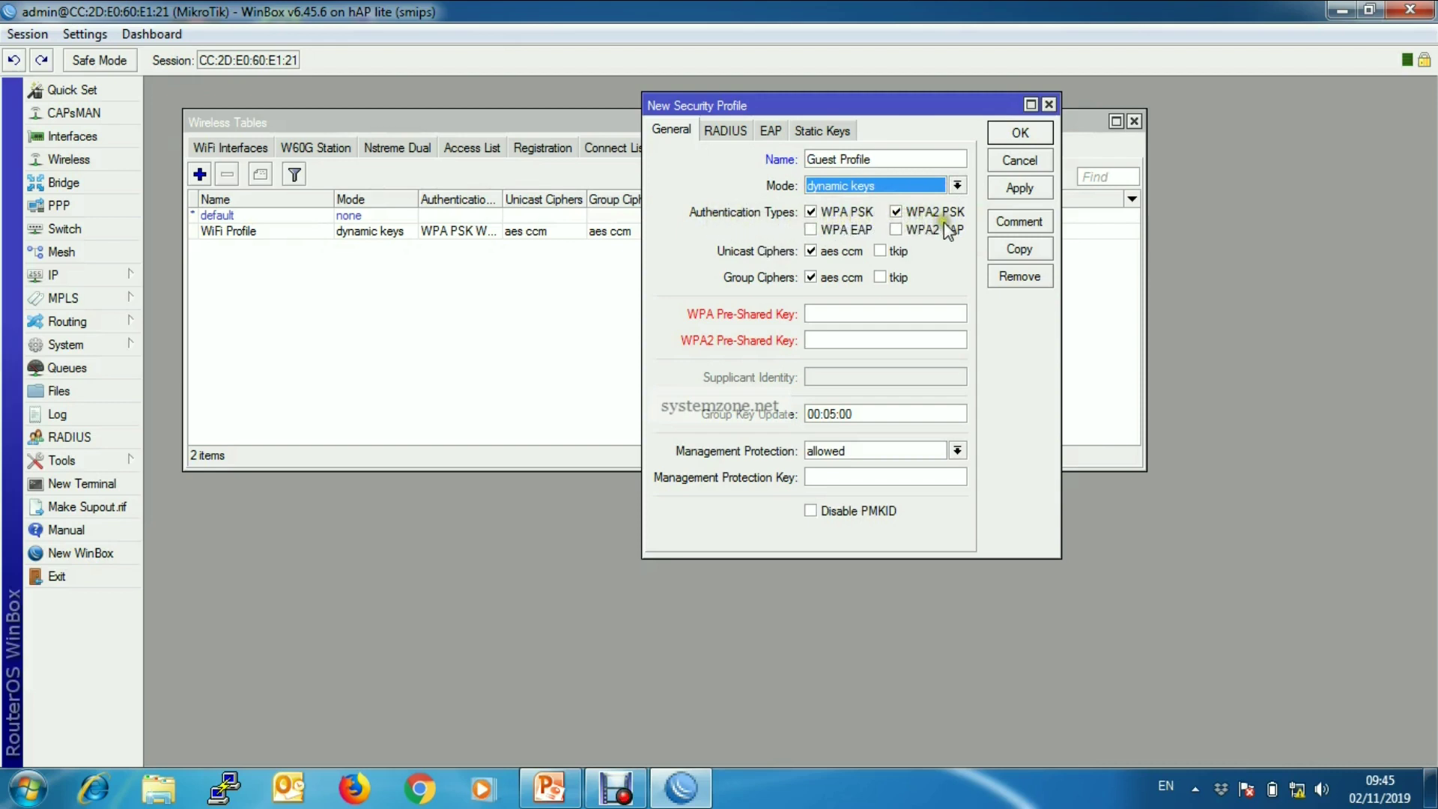
- Enter the WPA and WPA2 pre-shared keys and save Guest Profile
left_click(842, 314)
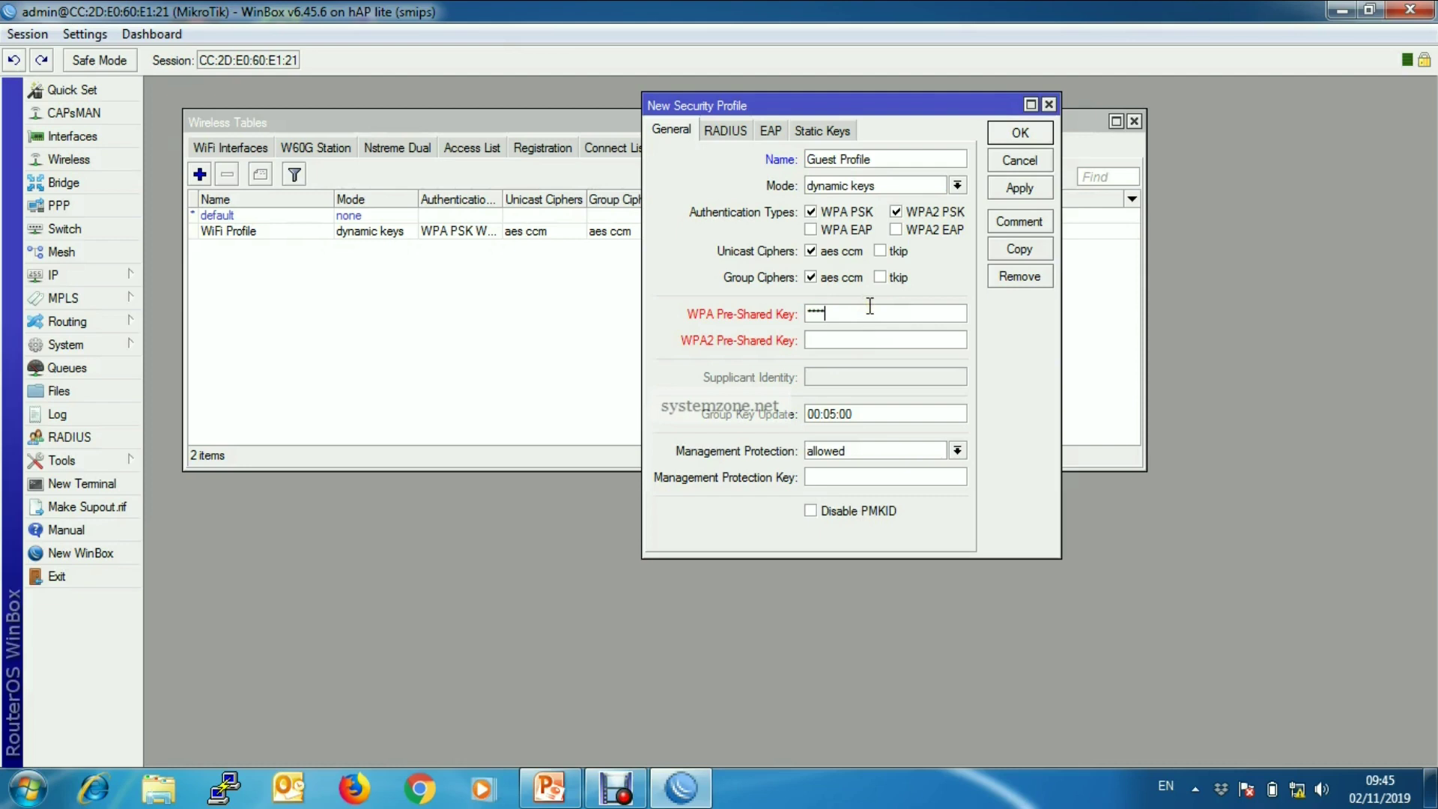
type("123456789")
left_click(852, 337)
type("123456789")
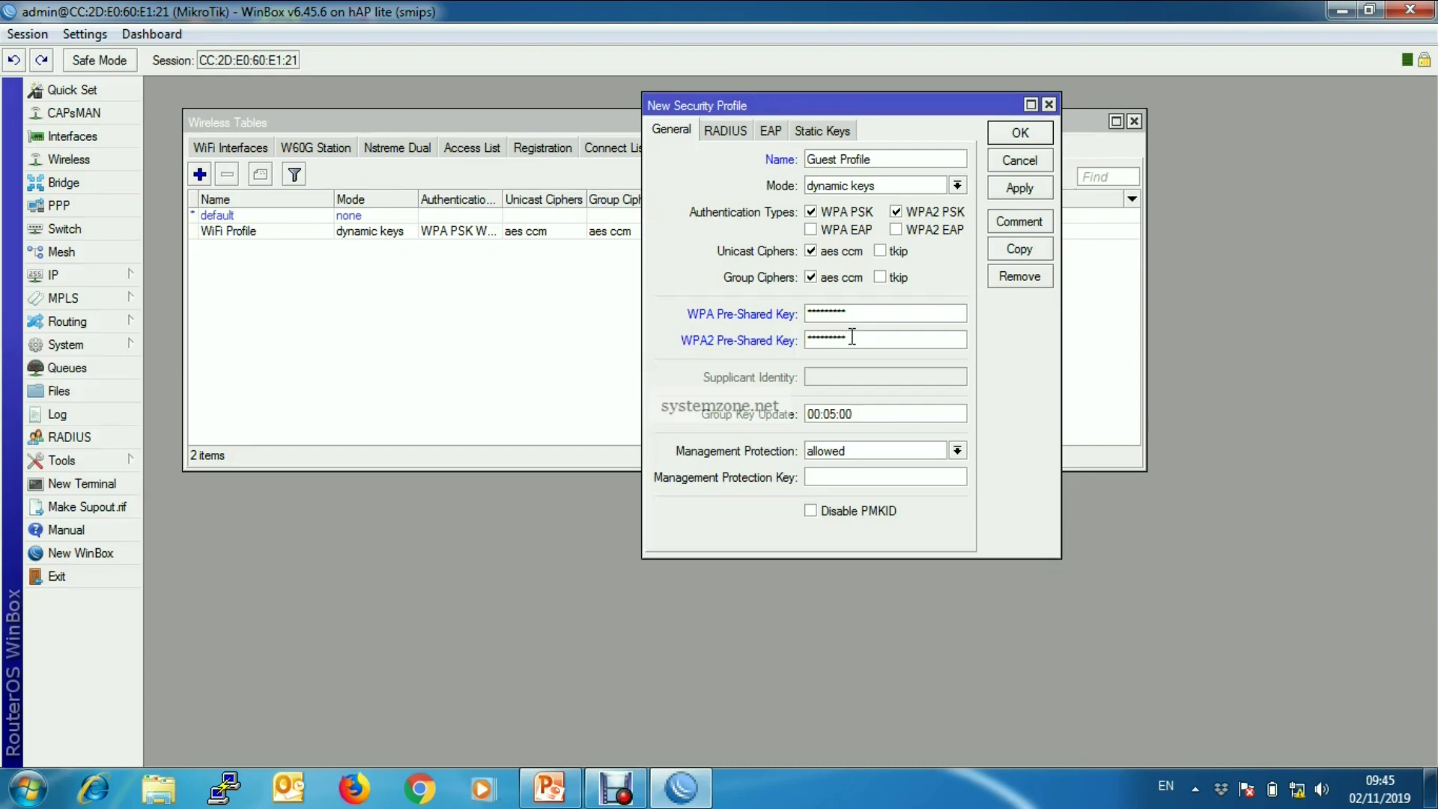
left_click(1022, 187)
left_click(1021, 133)
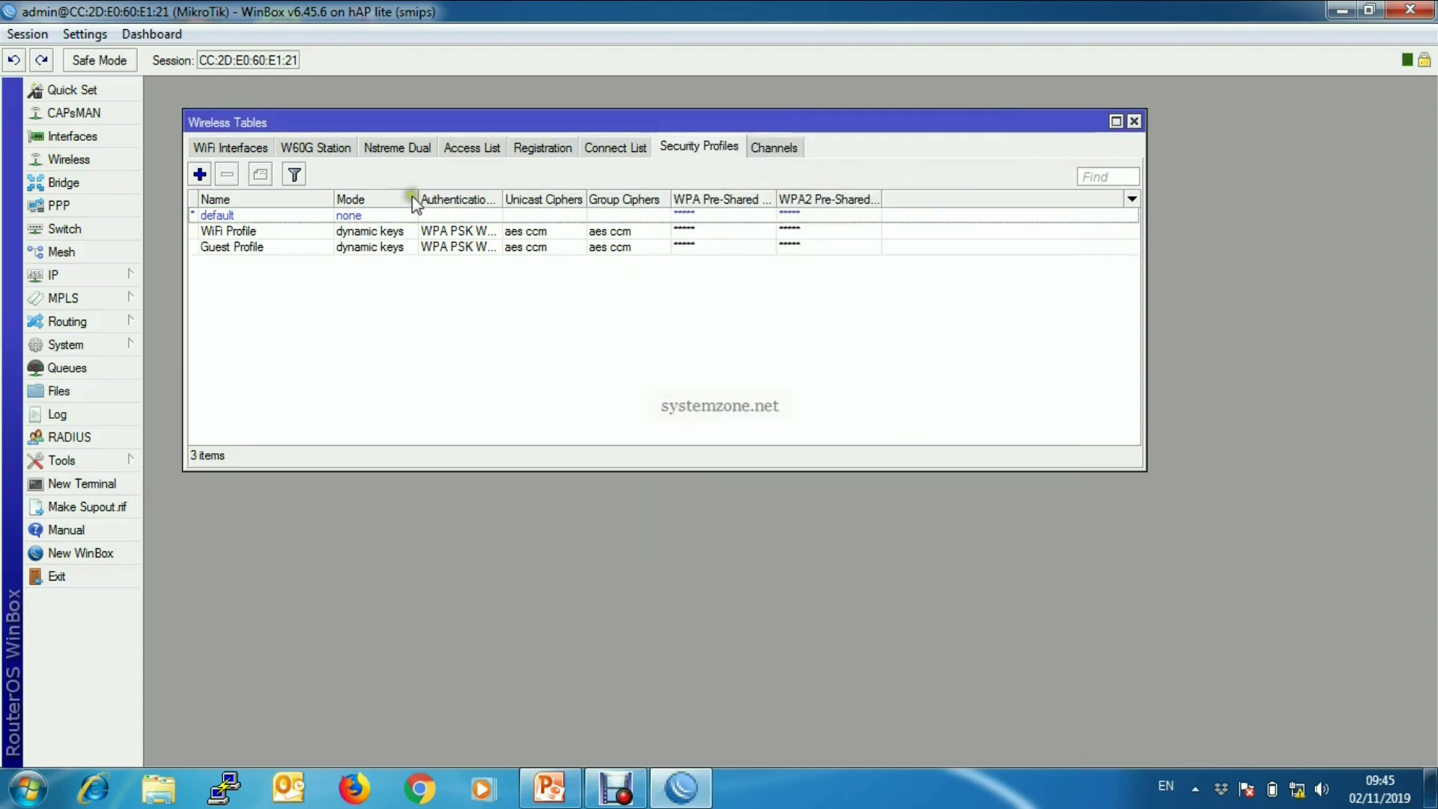
- Add a new virtual wireless interface, keeping the default name wlan2
left_click(221, 149)
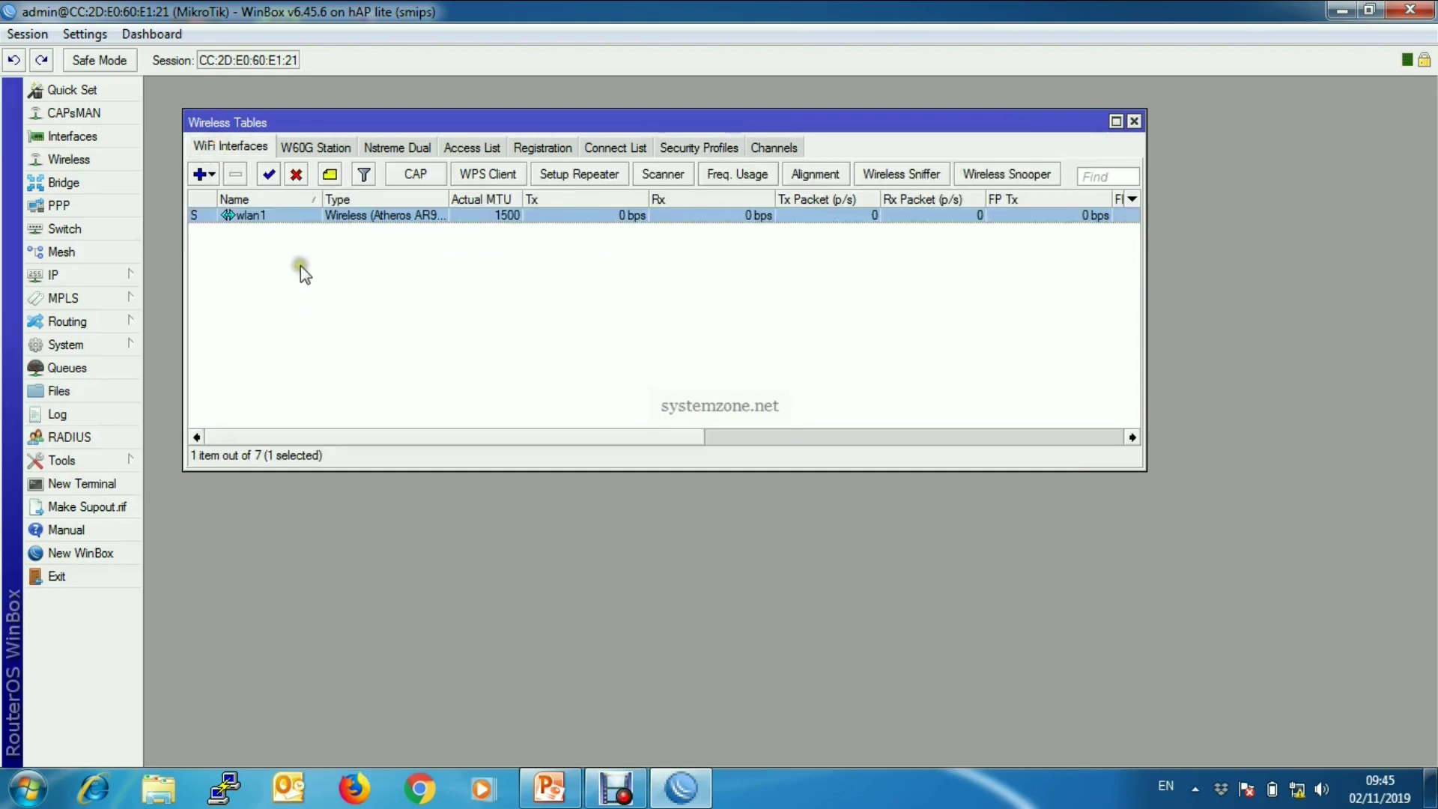
left_click(212, 177)
left_click(202, 175)
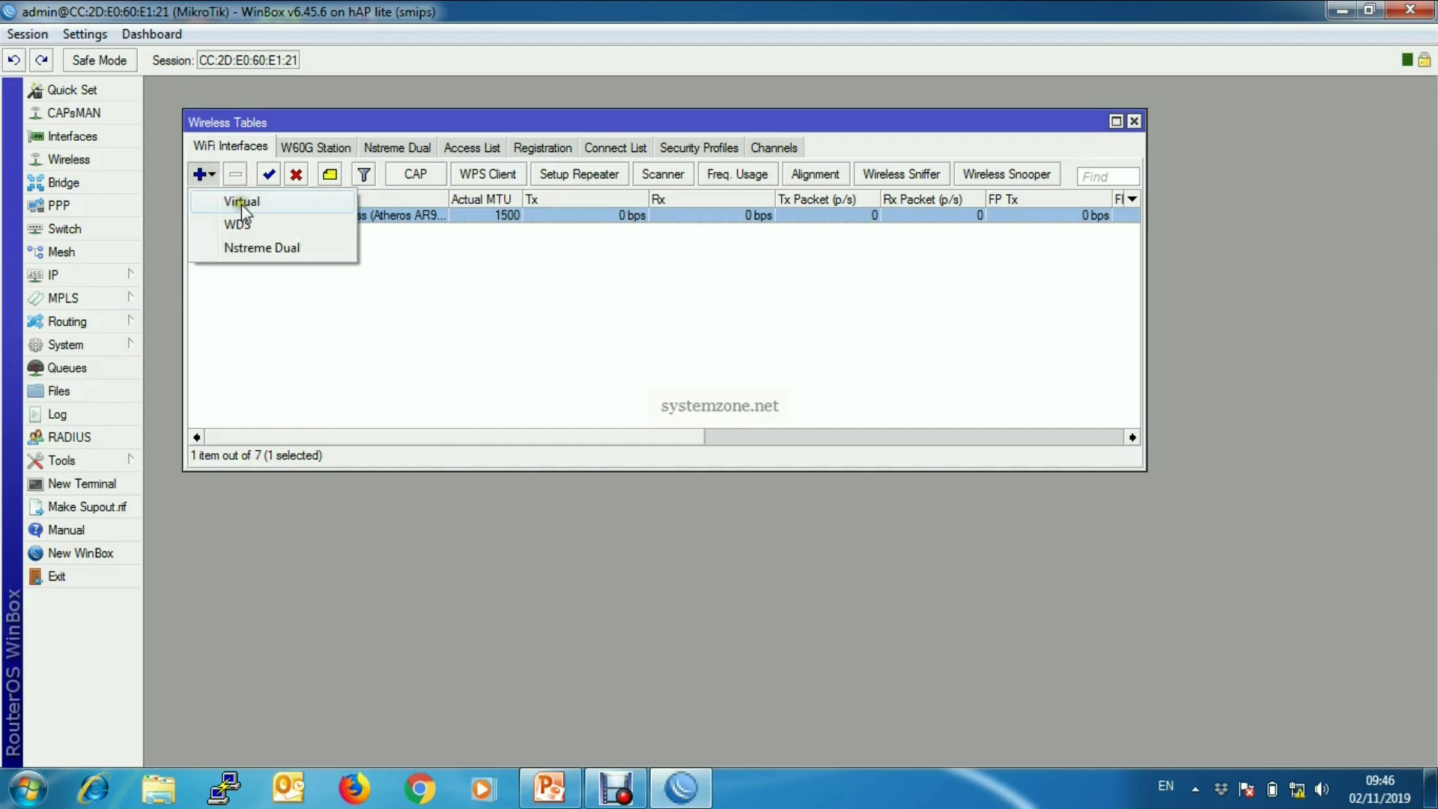
left_click(242, 204)
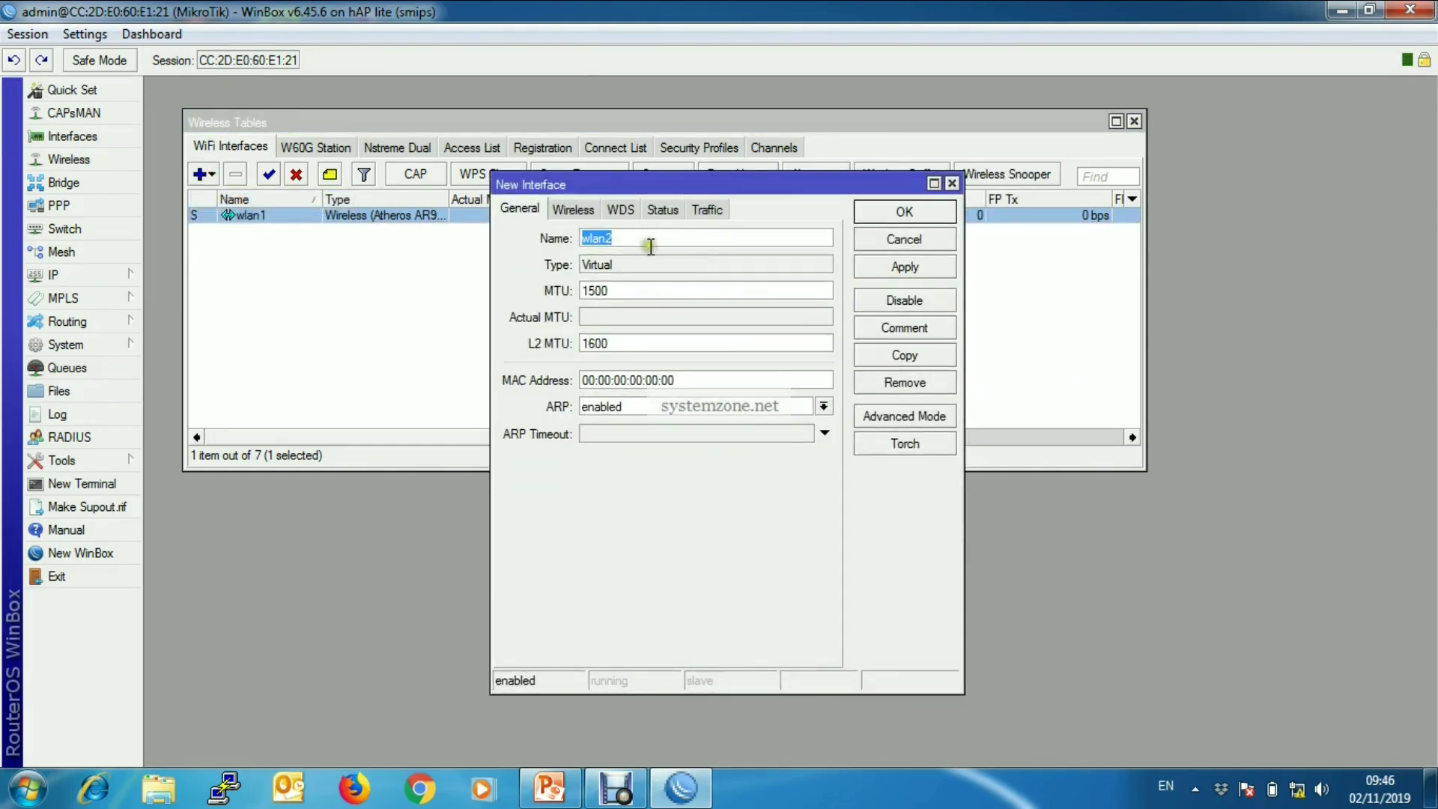
left_click_drag(646, 241, 560, 234)
left_click(575, 211)
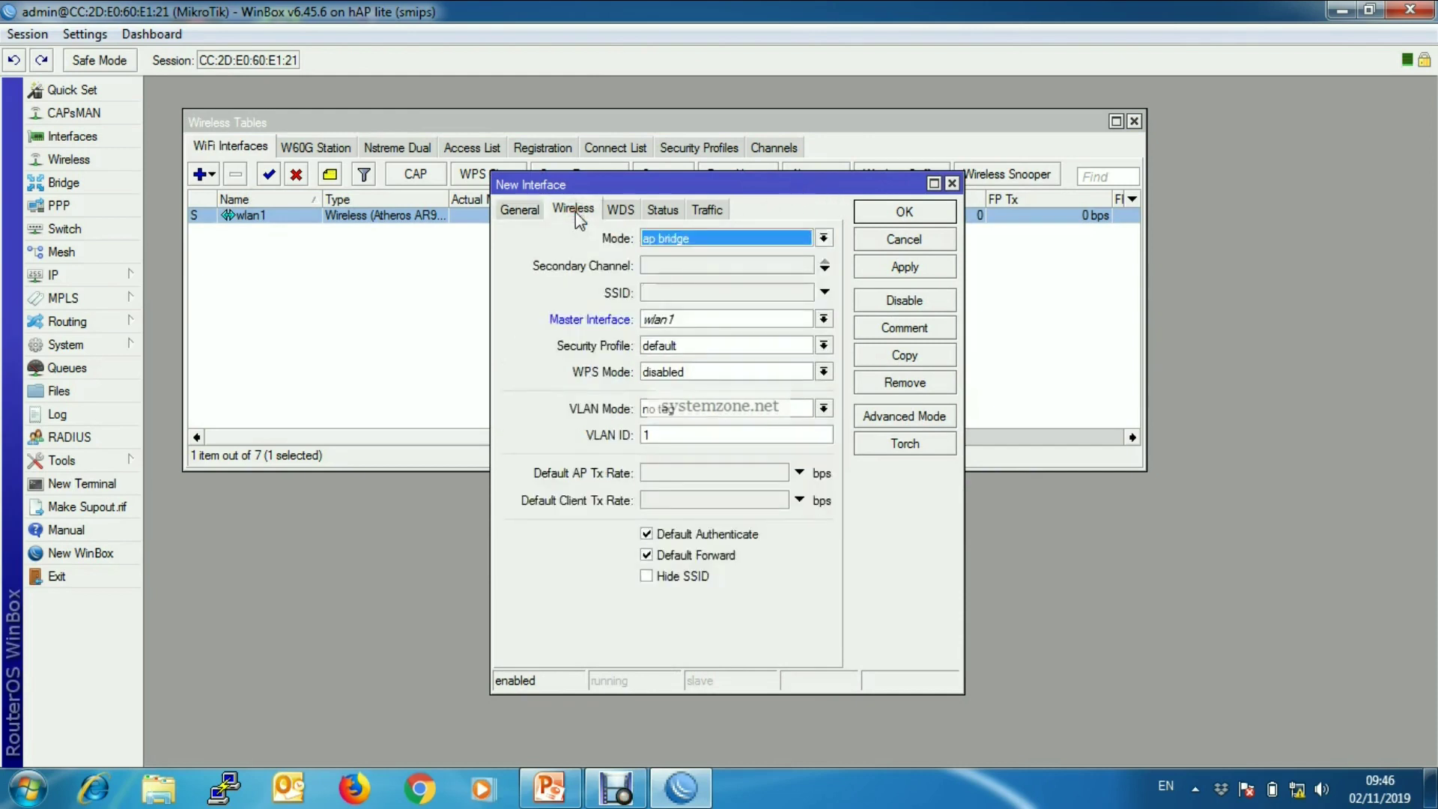
- Set wlan2 to ap bridge mode with SSID 'MikroTik Guest AP' on master wlan1
left_click(823, 238)
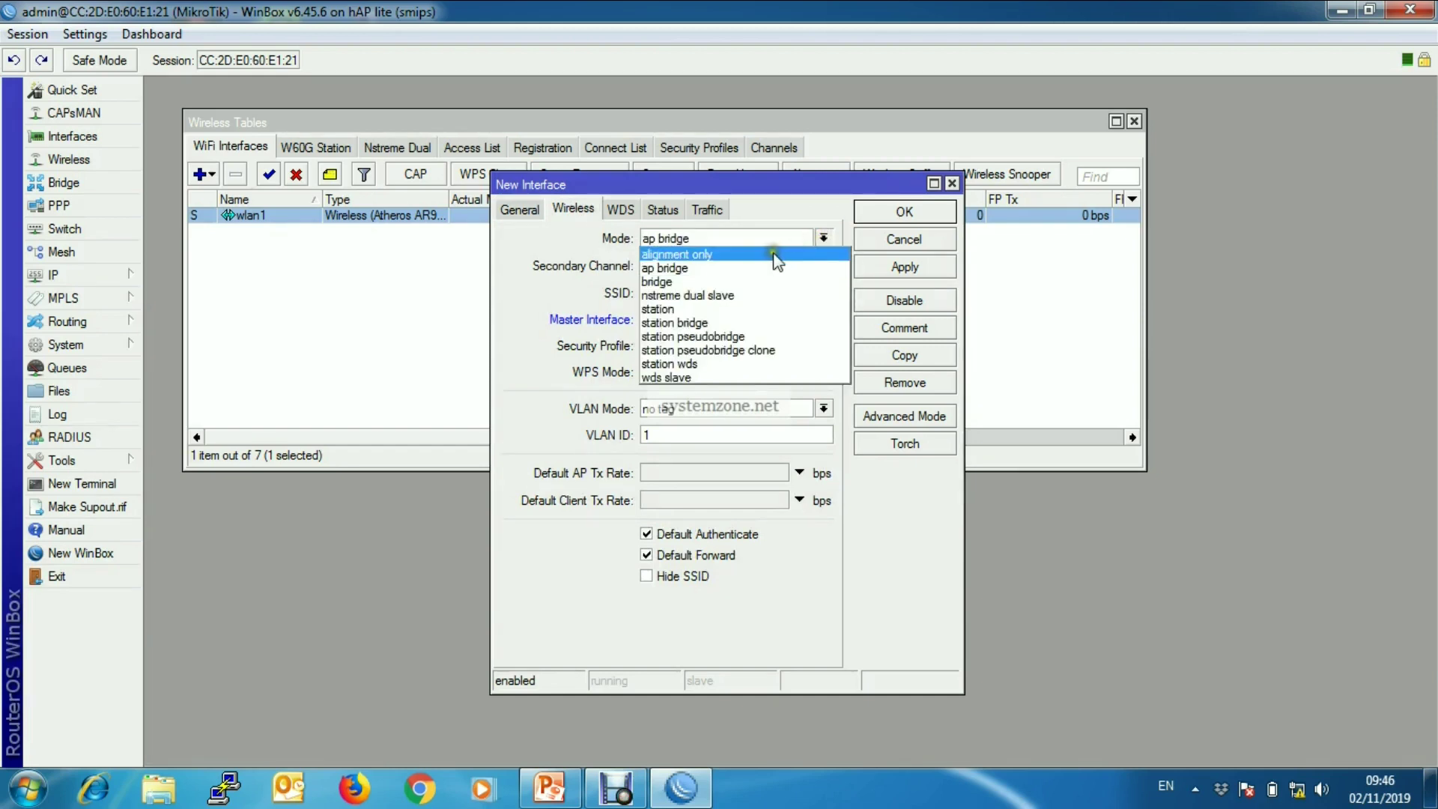
left_click(740, 268)
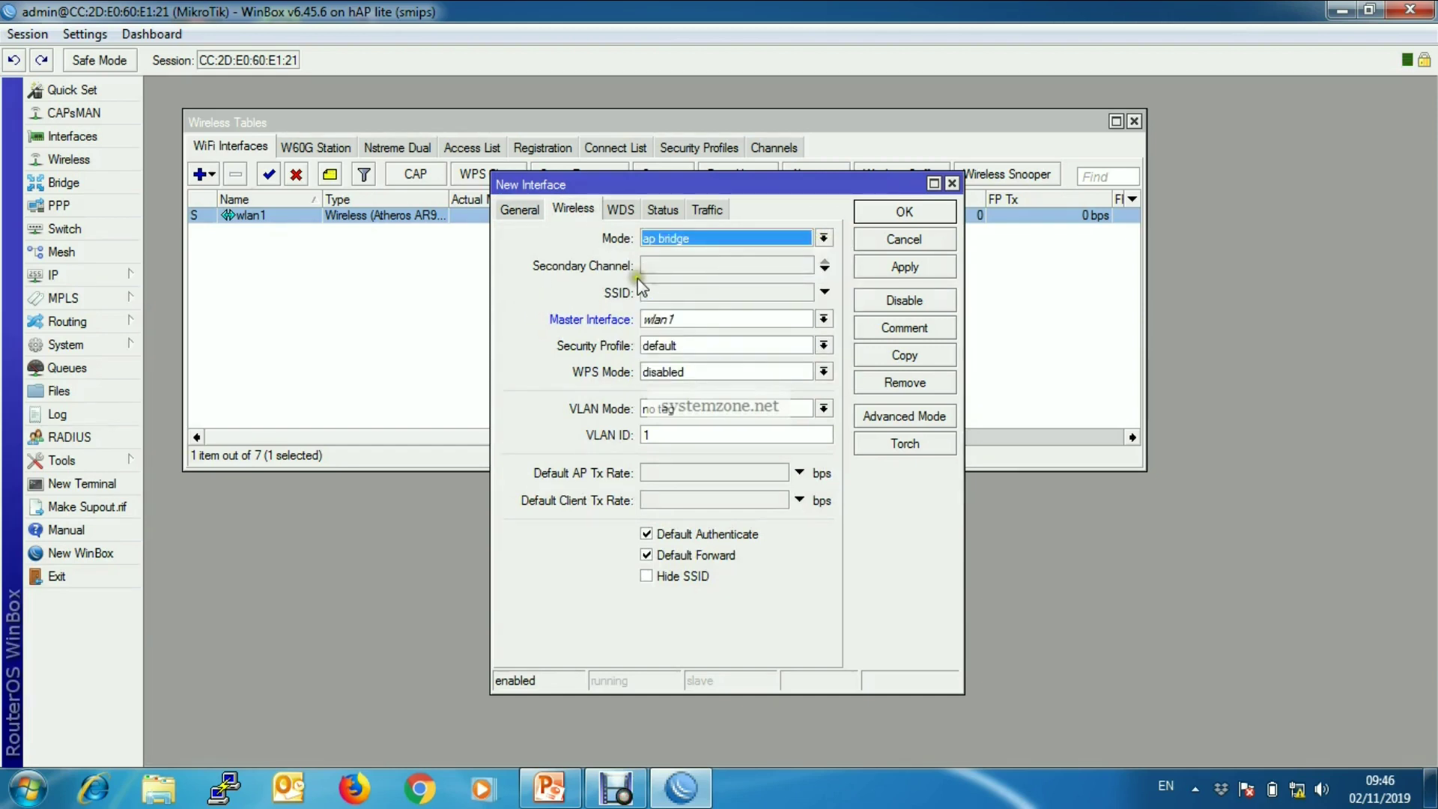
left_click(703, 293)
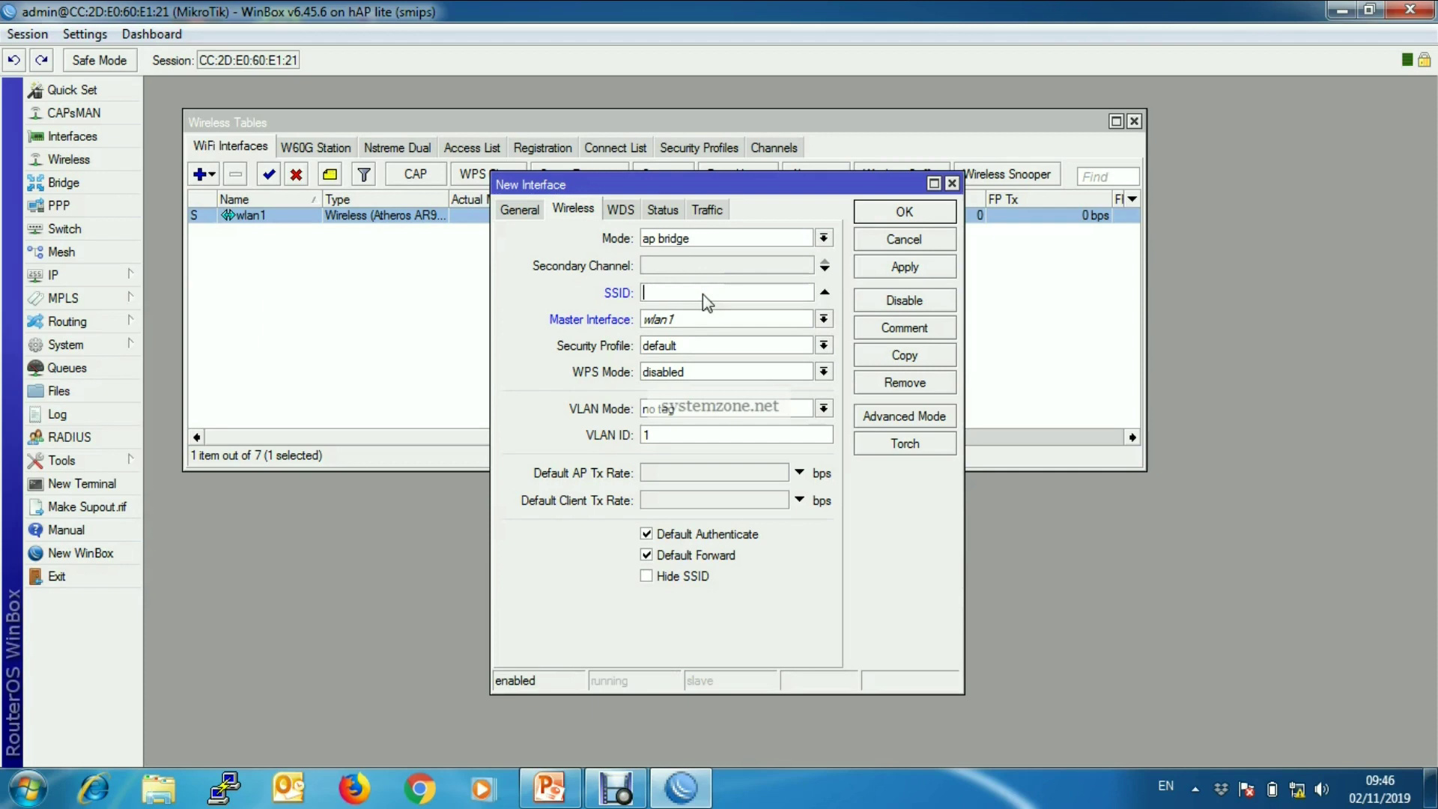
type("MikroTik Guest AP")
left_click(824, 320)
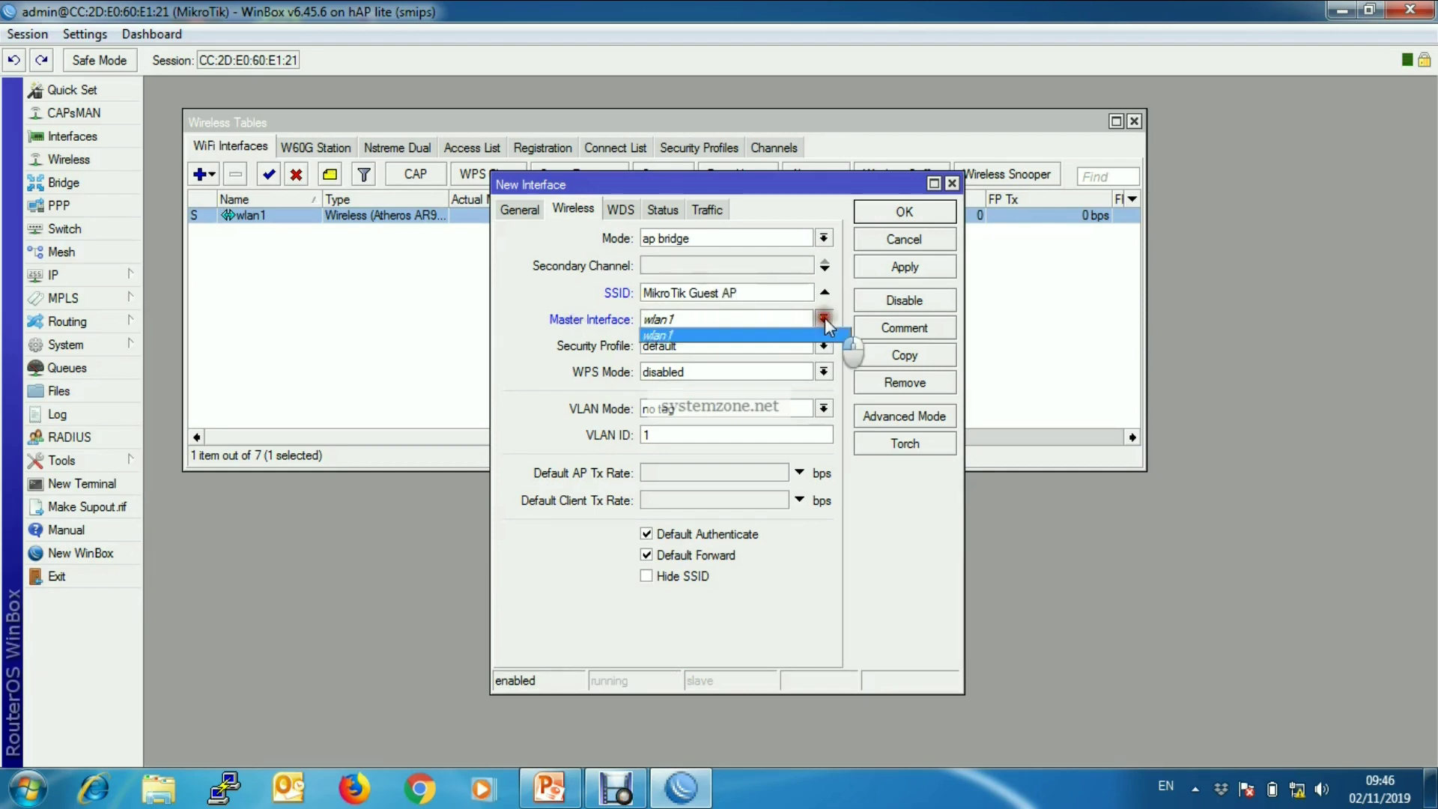
left_click(699, 335)
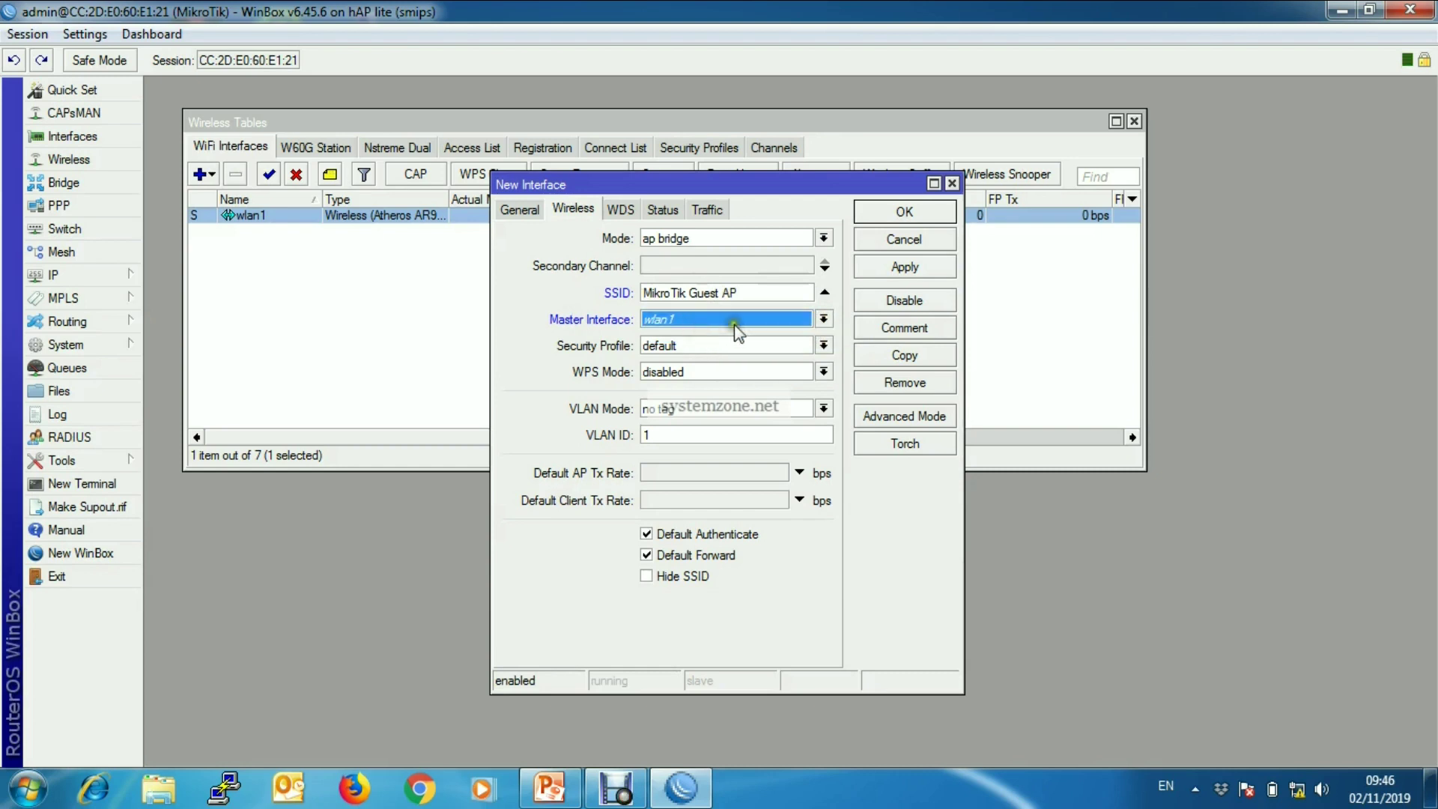
- Assign Guest Profile as wlan2's security profile and save the interface
left_click(824, 345)
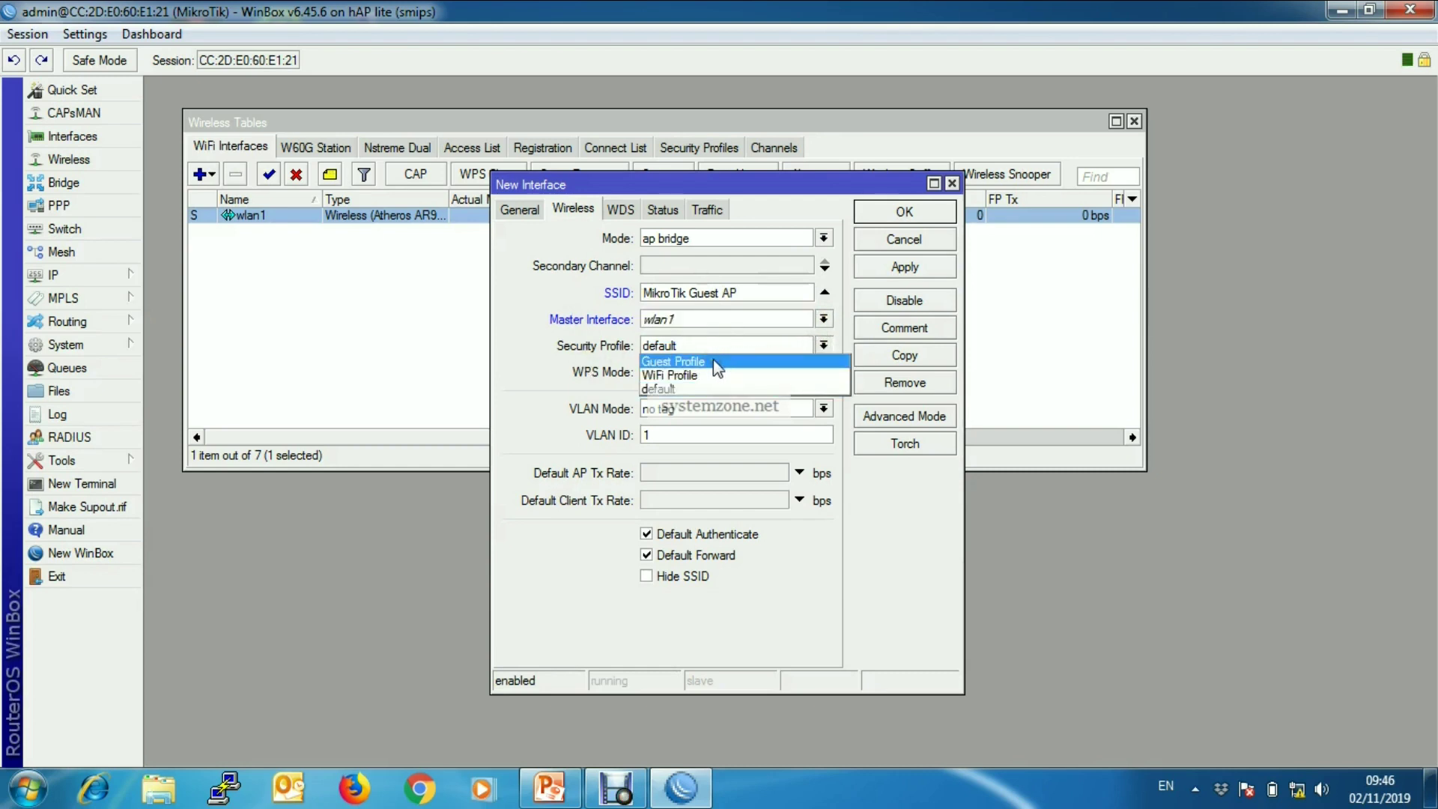
left_click(787, 361)
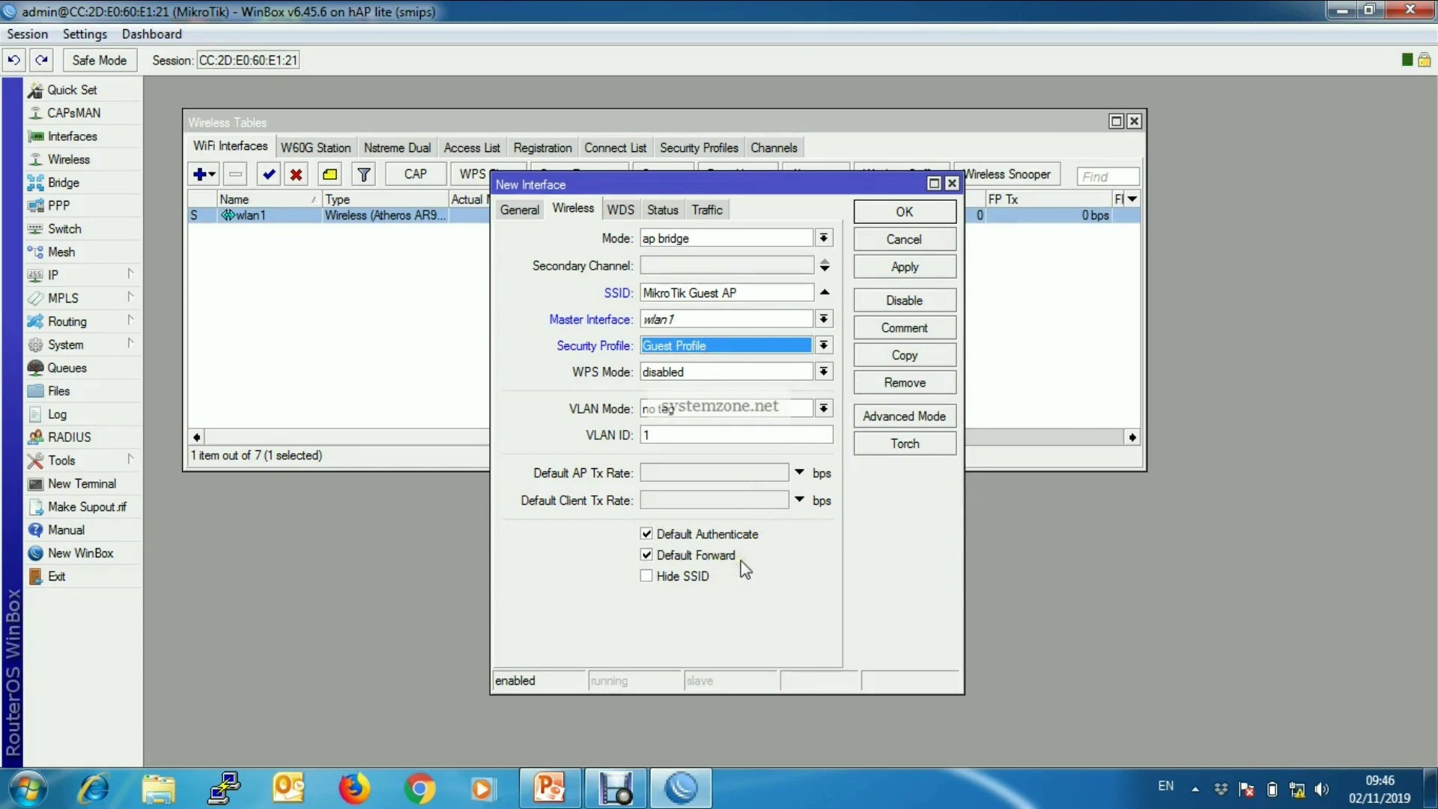
left_click(769, 463)
left_click(905, 268)
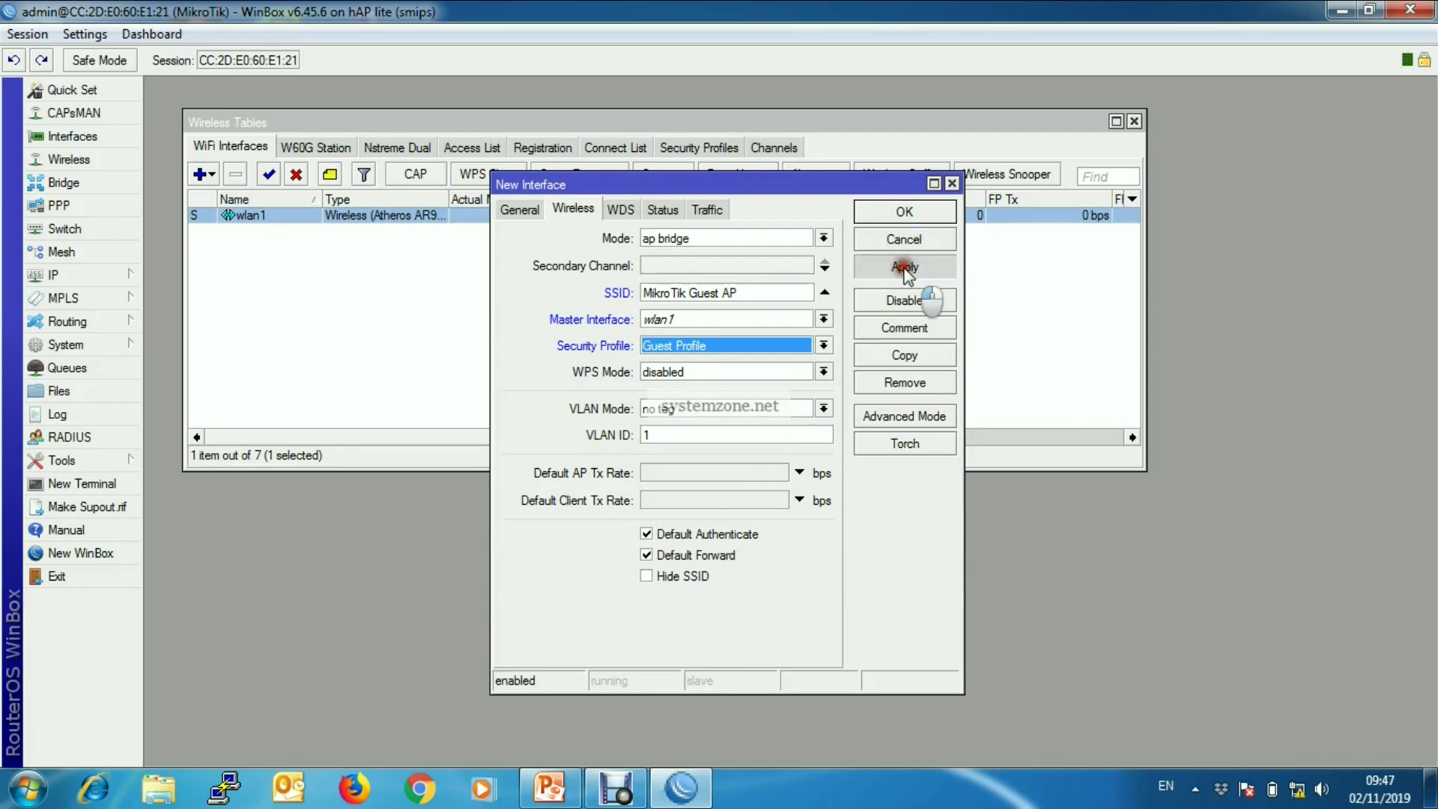
left_click(903, 212)
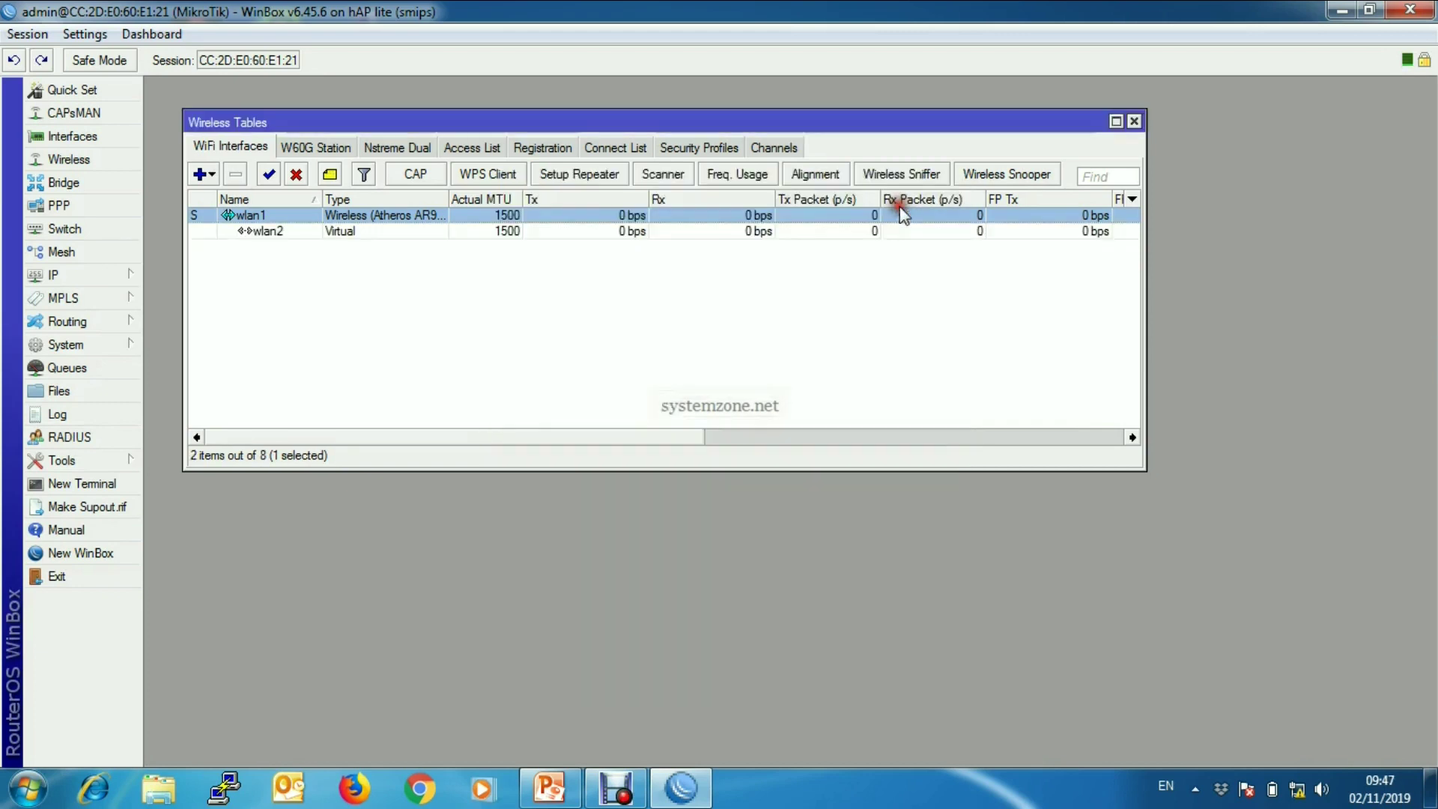
left_click(263, 232)
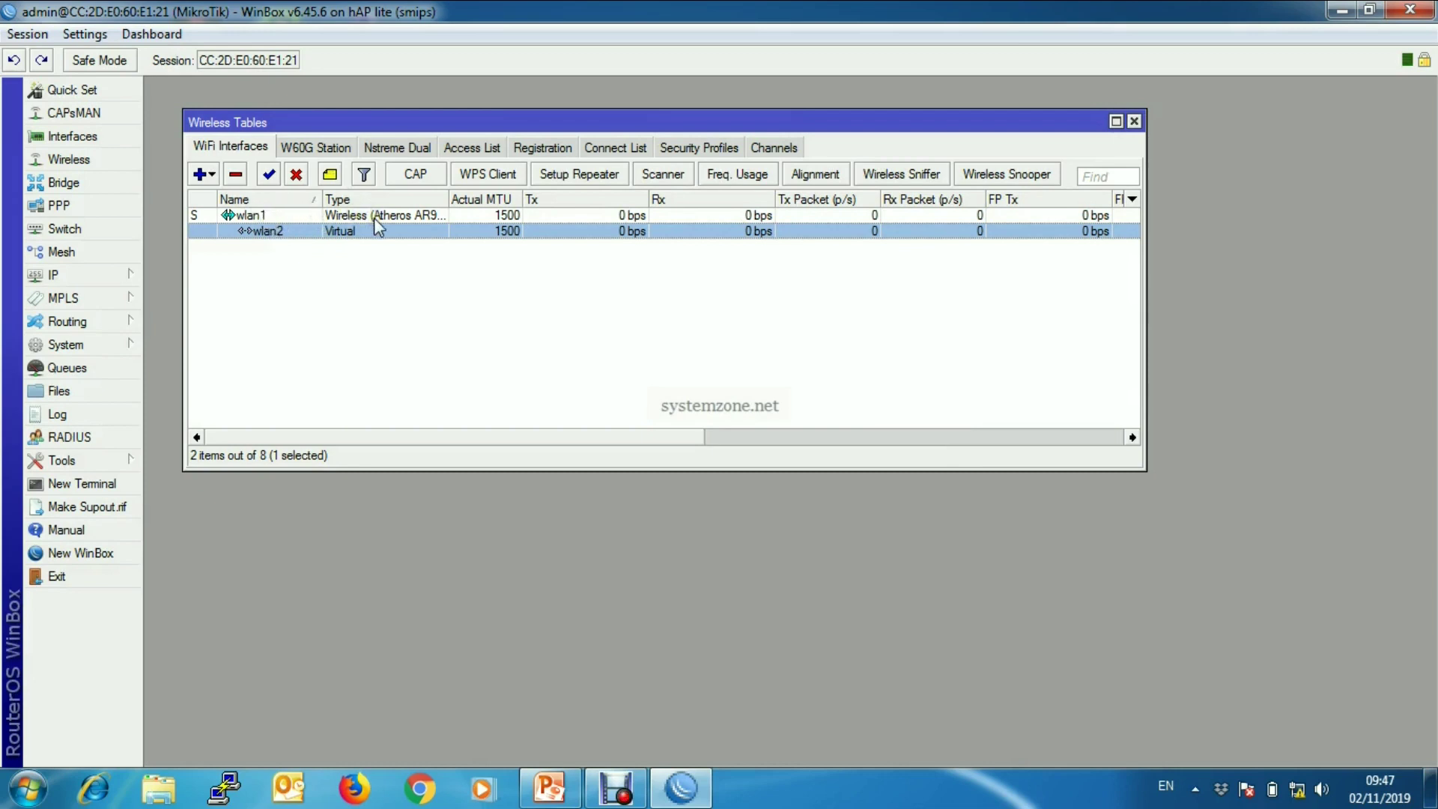
left_click(979, 251)
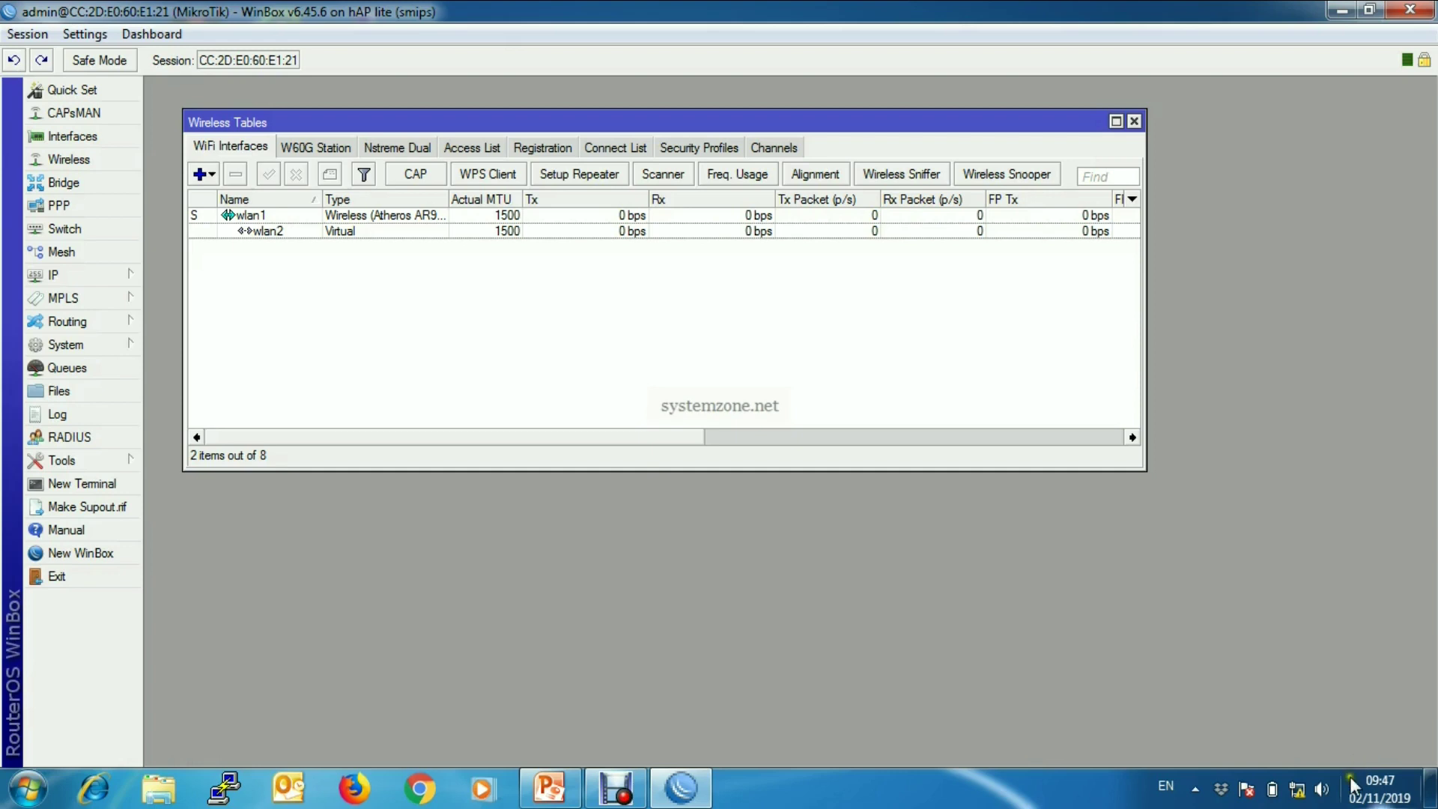
left_click(1298, 789)
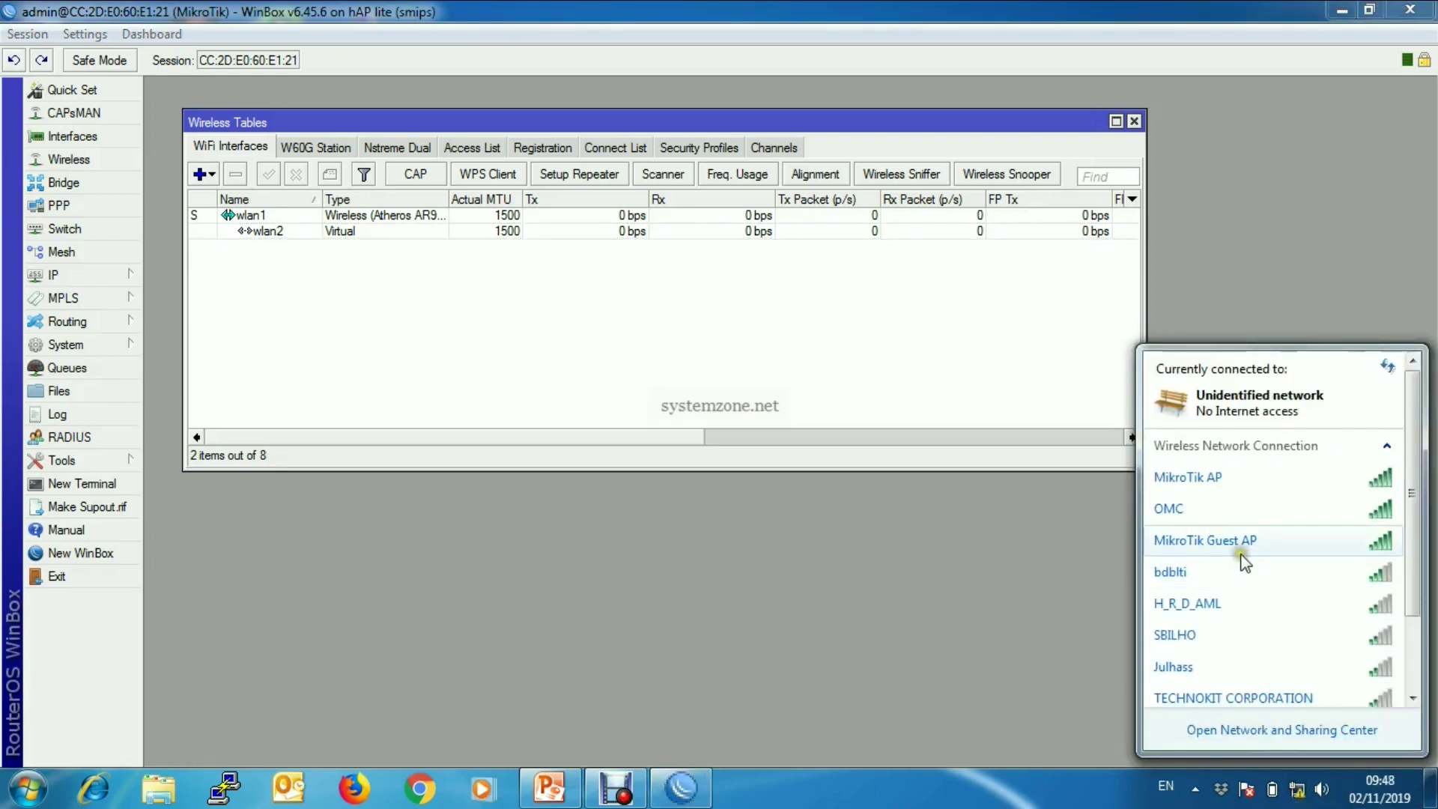
mouse_move(1242, 547)
left_click(952, 551)
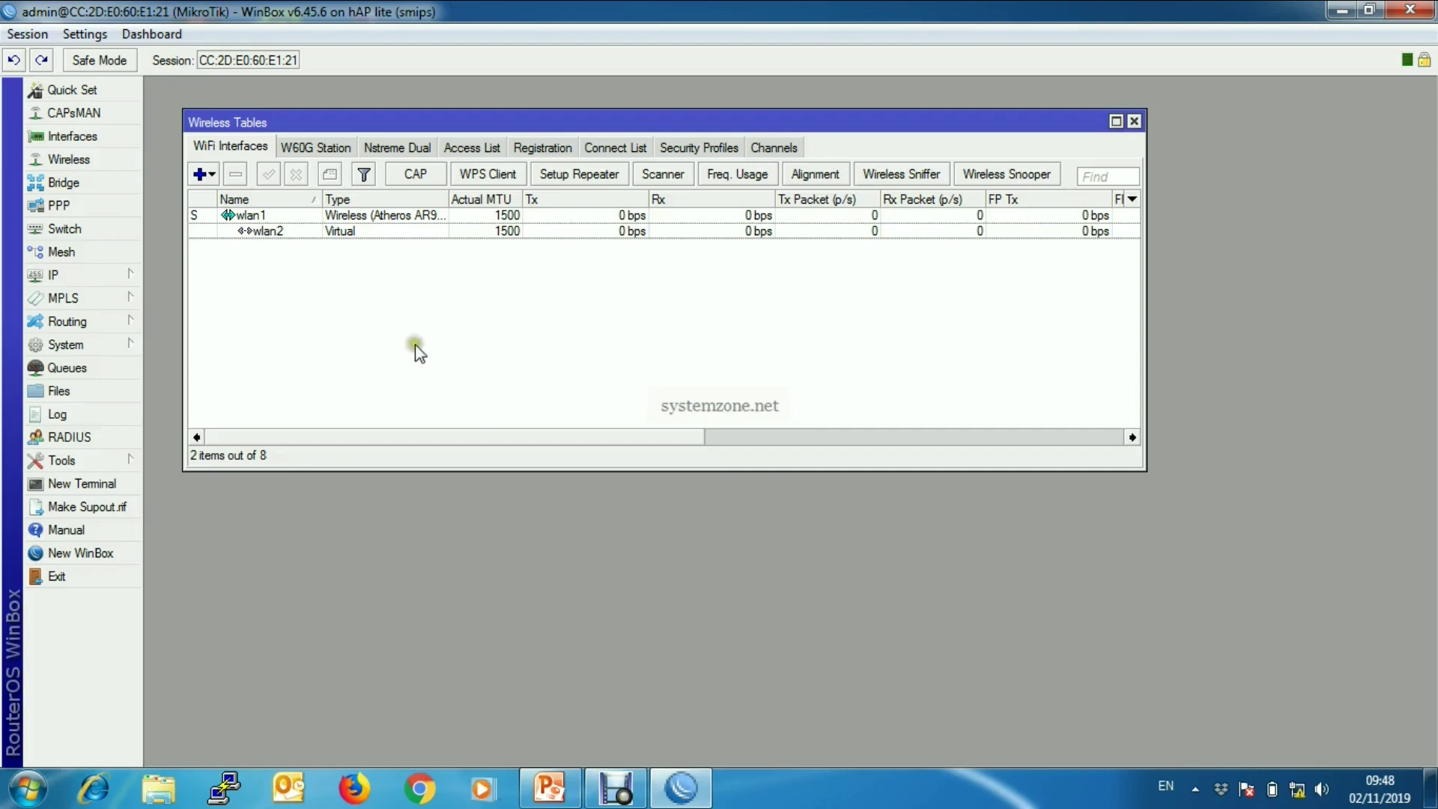
- Create a new bridge named GUEST_LAN
left_click(68, 182)
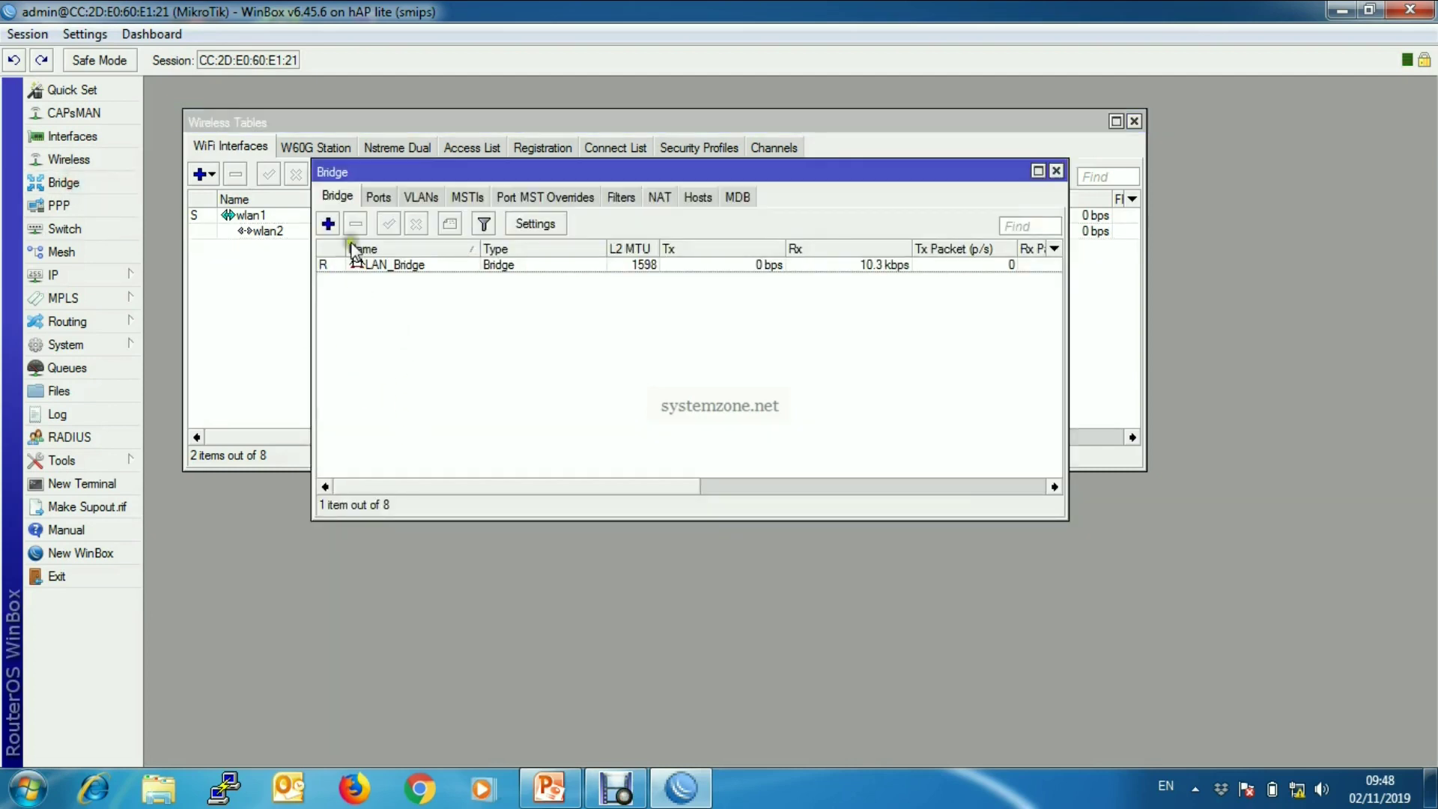
left_click(329, 223)
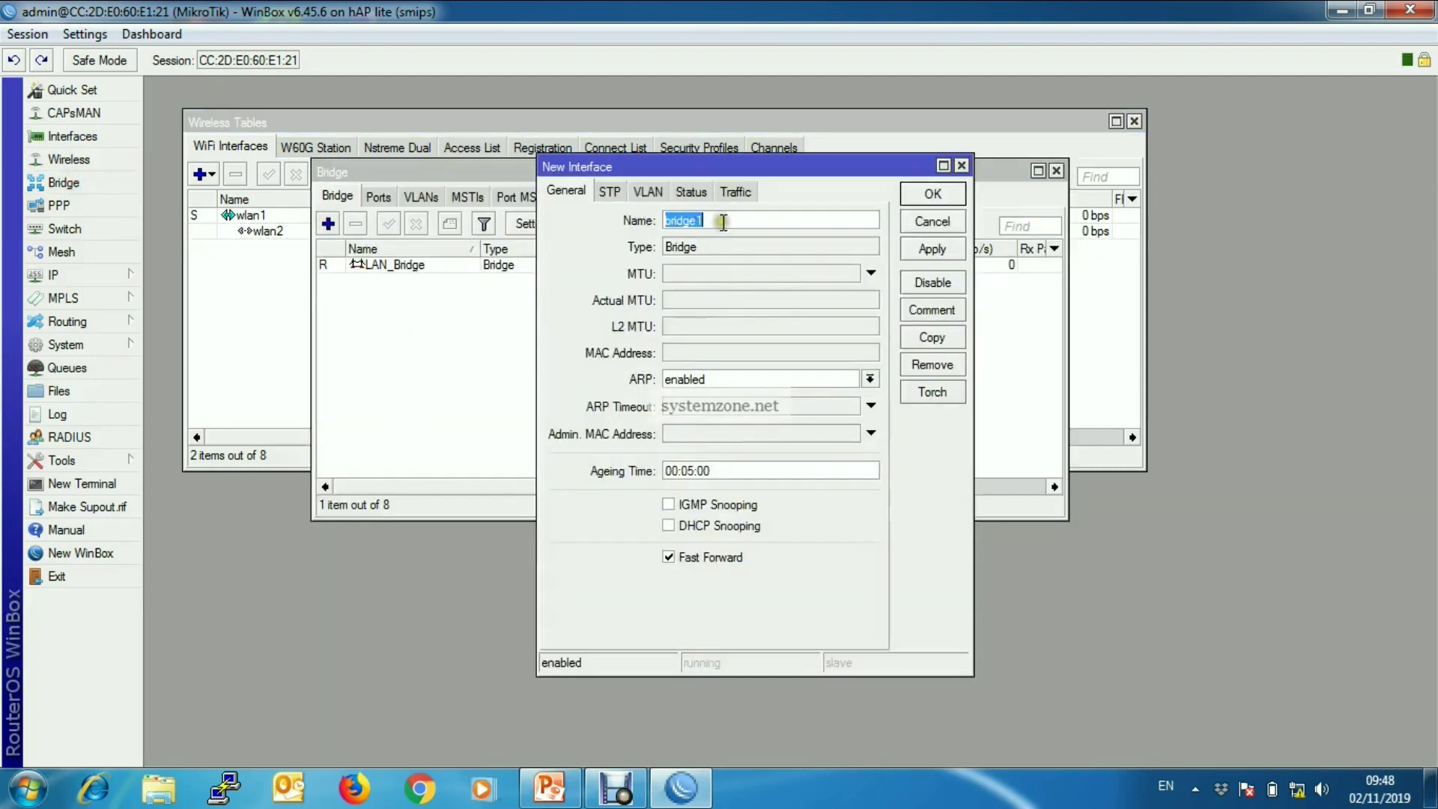
left_click(589, 216)
key("BackSpace")
type("GU")
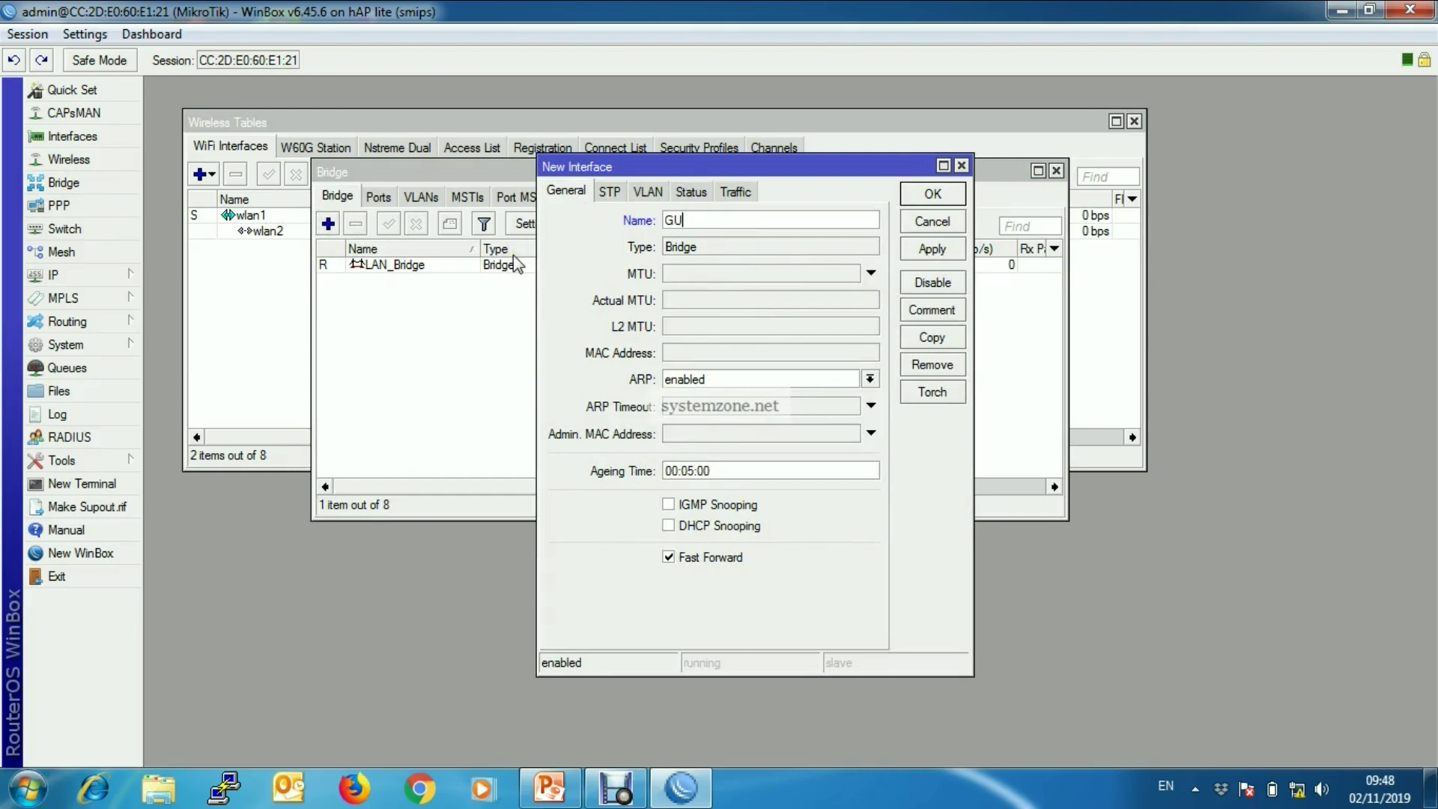
type("EST_LAN")
left_click(942, 248)
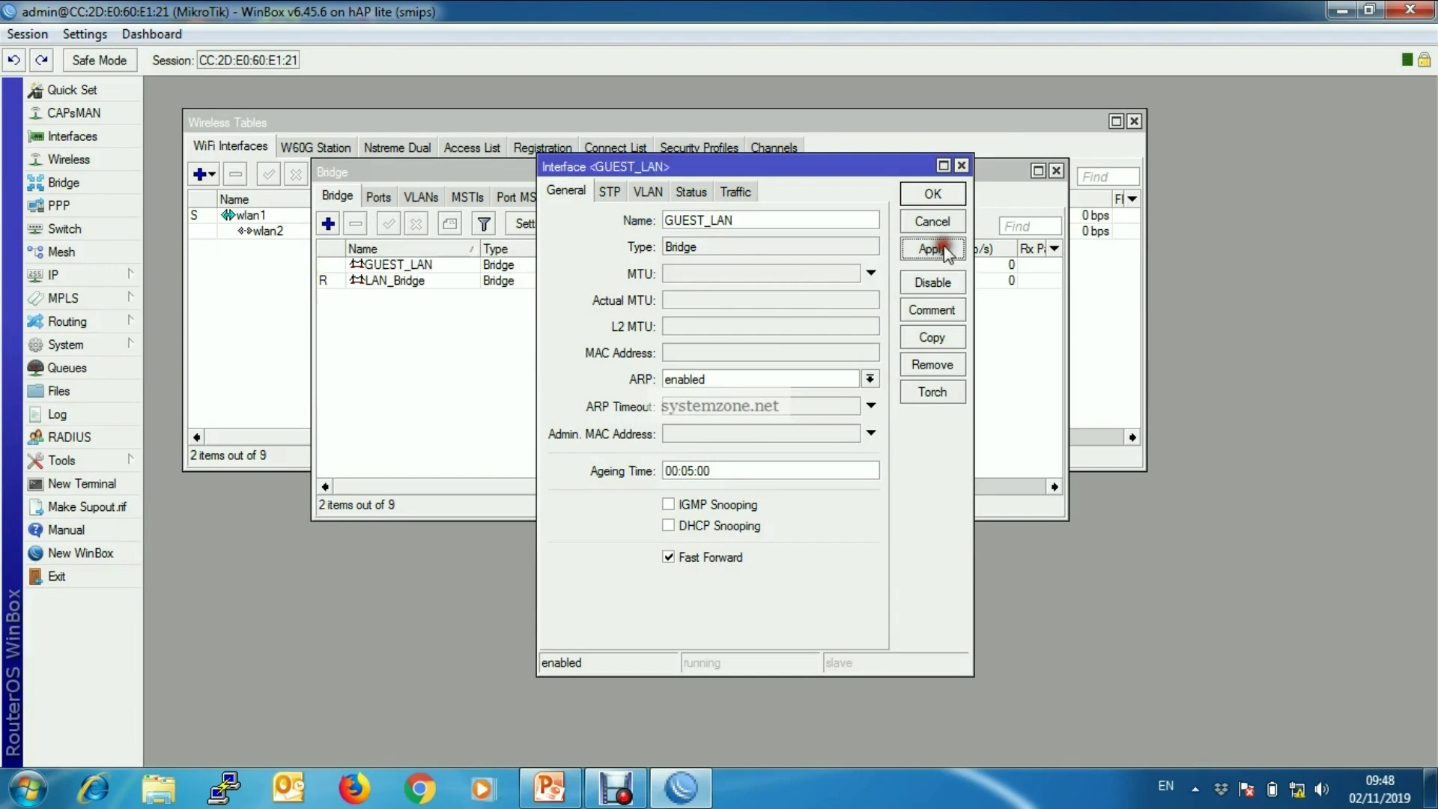
left_click(933, 192)
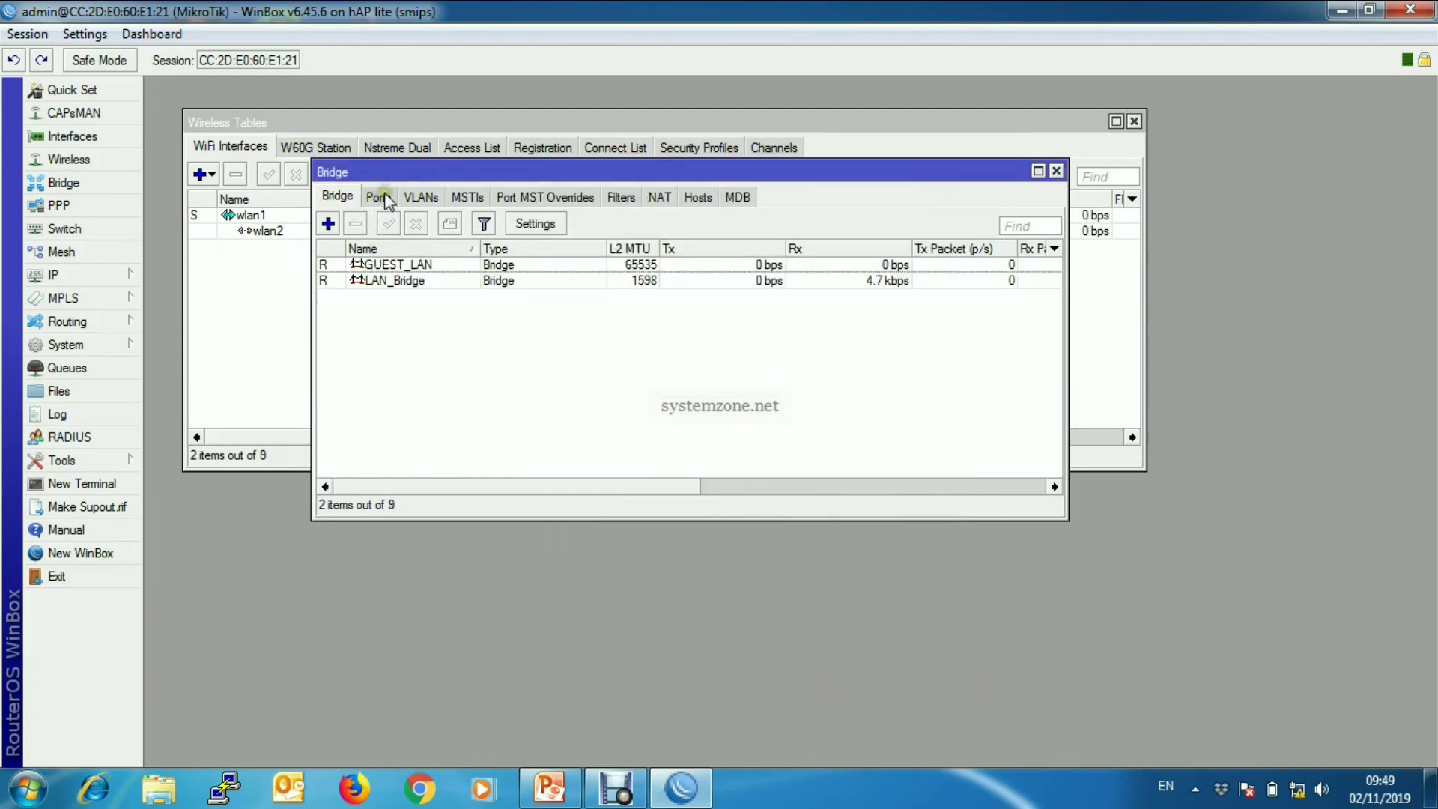
- Add wlan2 as a port of the GUEST_LAN bridge and close the Bridge window
left_click(378, 196)
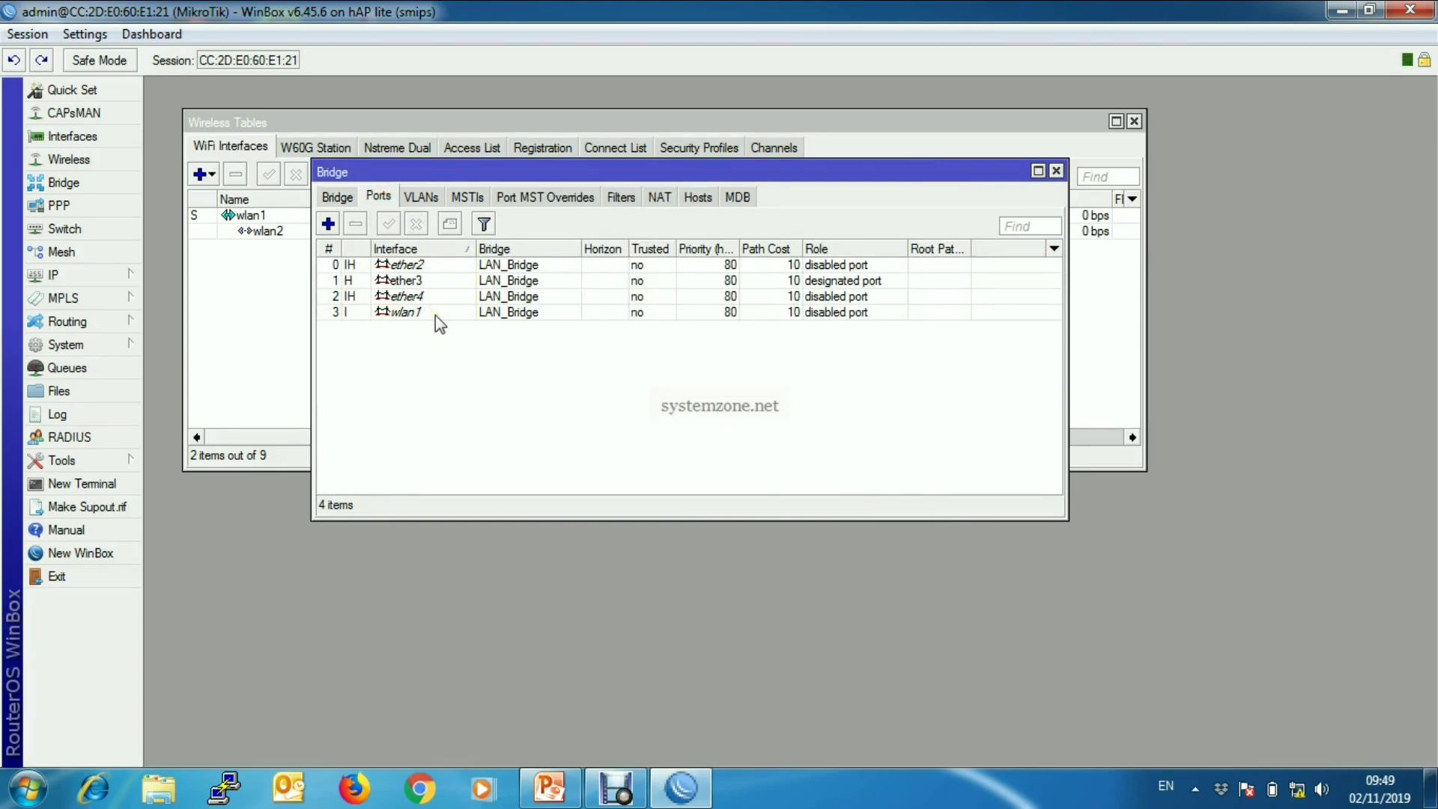
left_click(327, 223)
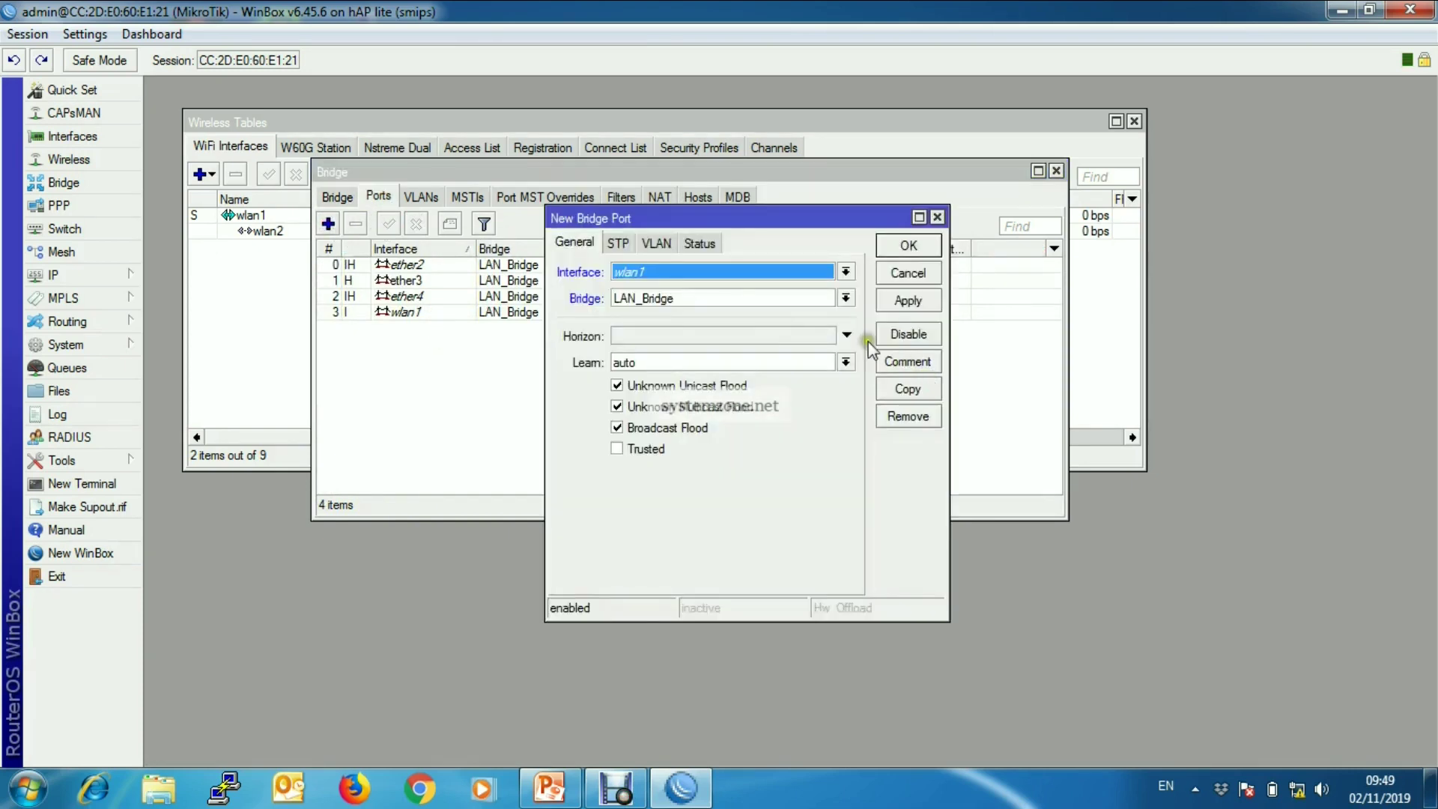
left_click(844, 272)
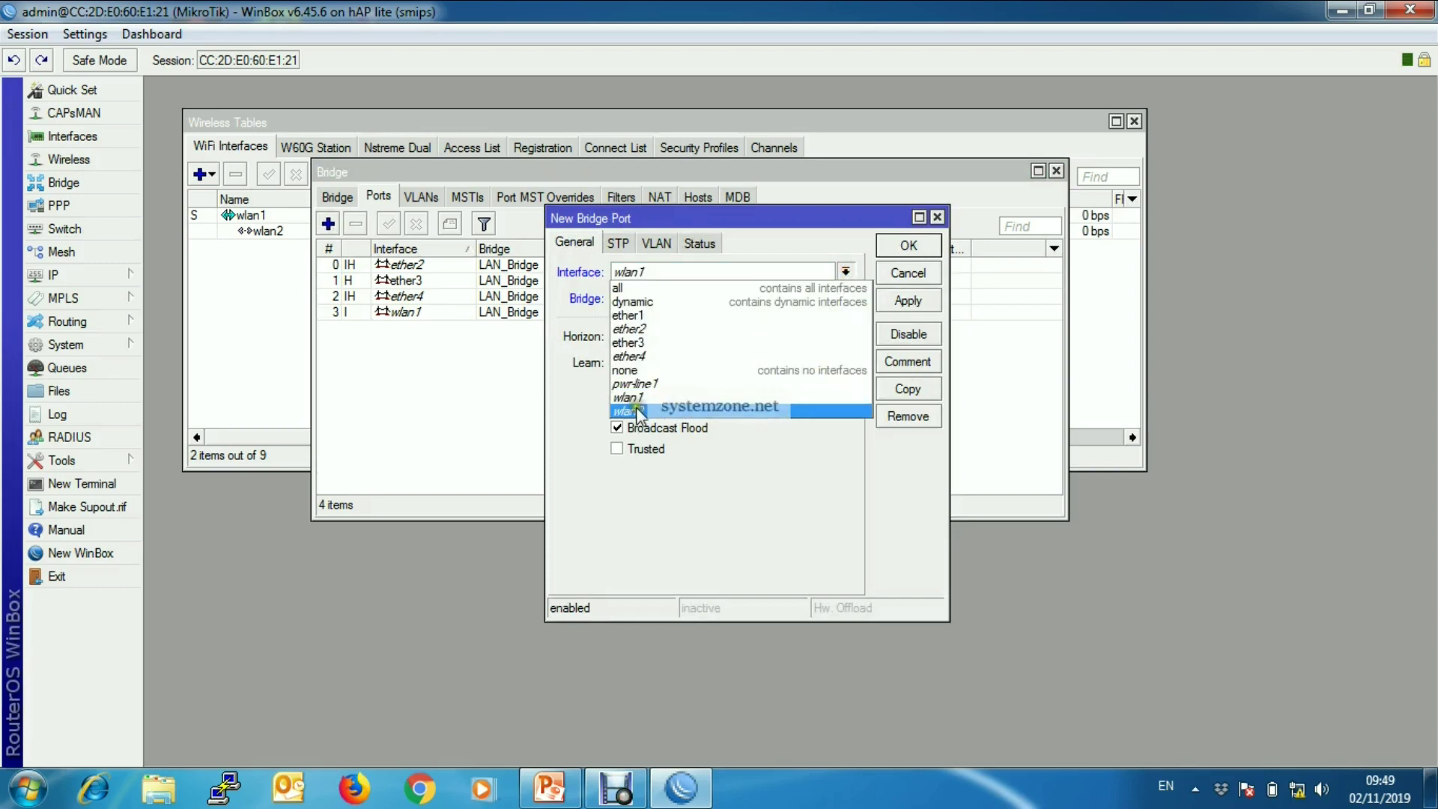
left_click(637, 410)
left_click(845, 298)
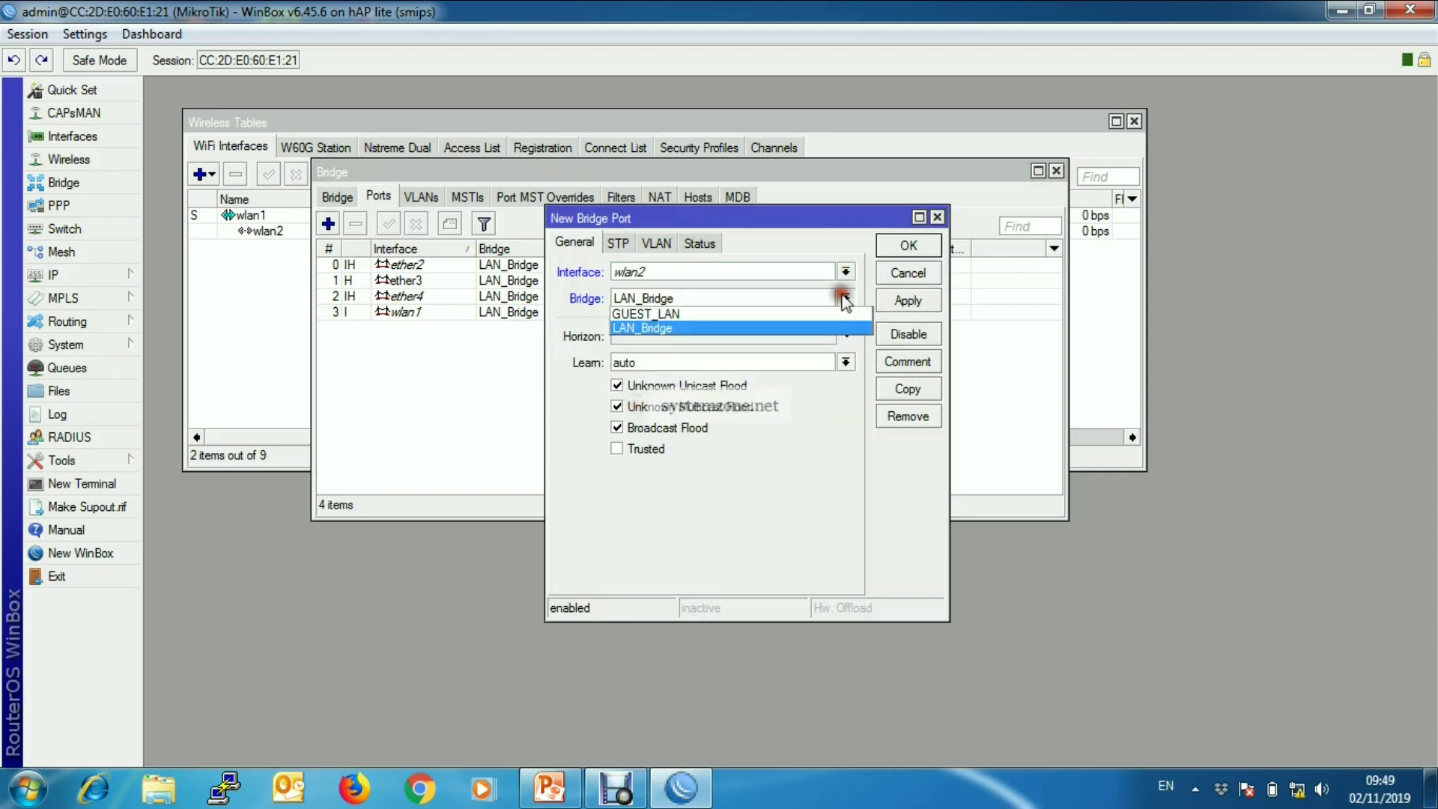
left_click(691, 310)
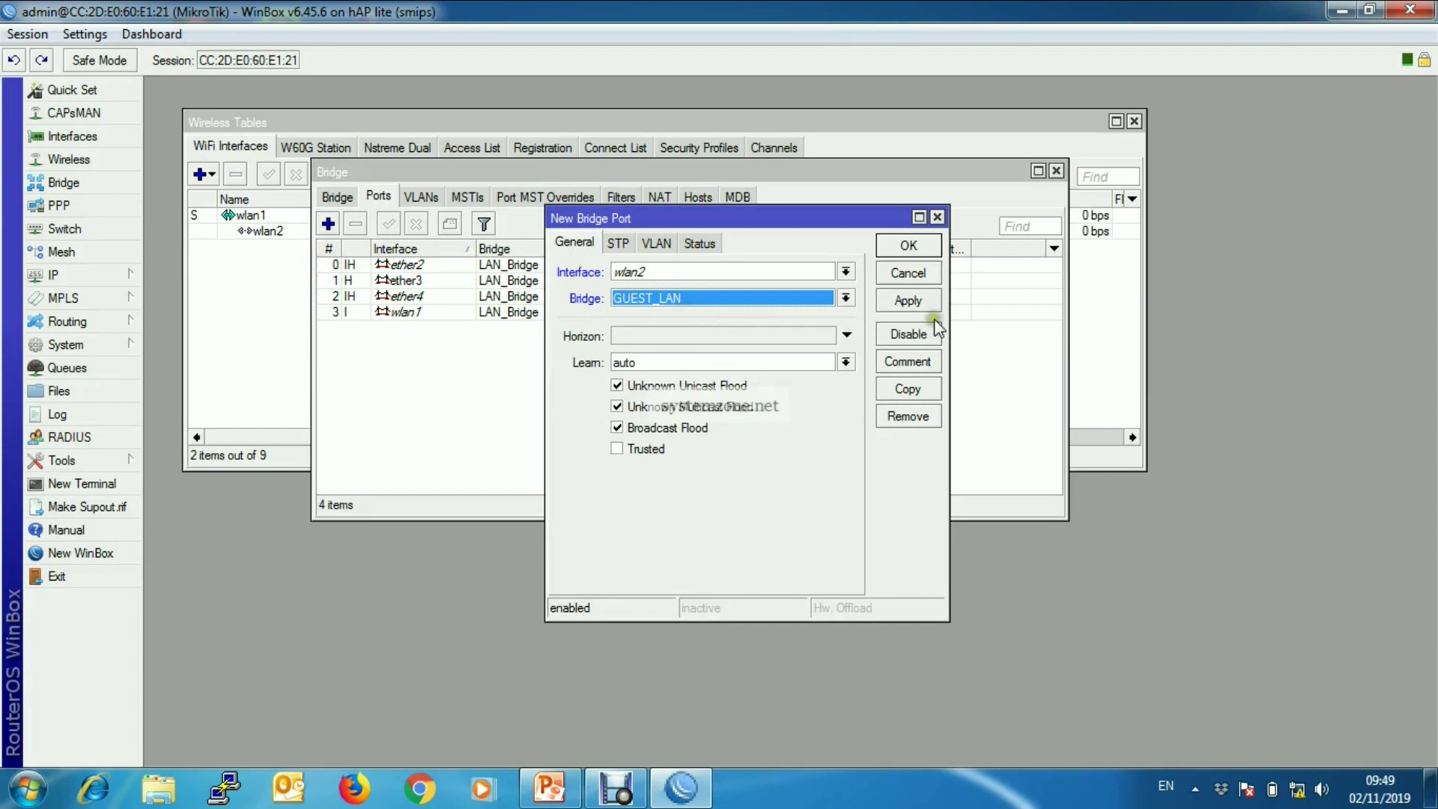
left_click(908, 301)
left_click(909, 245)
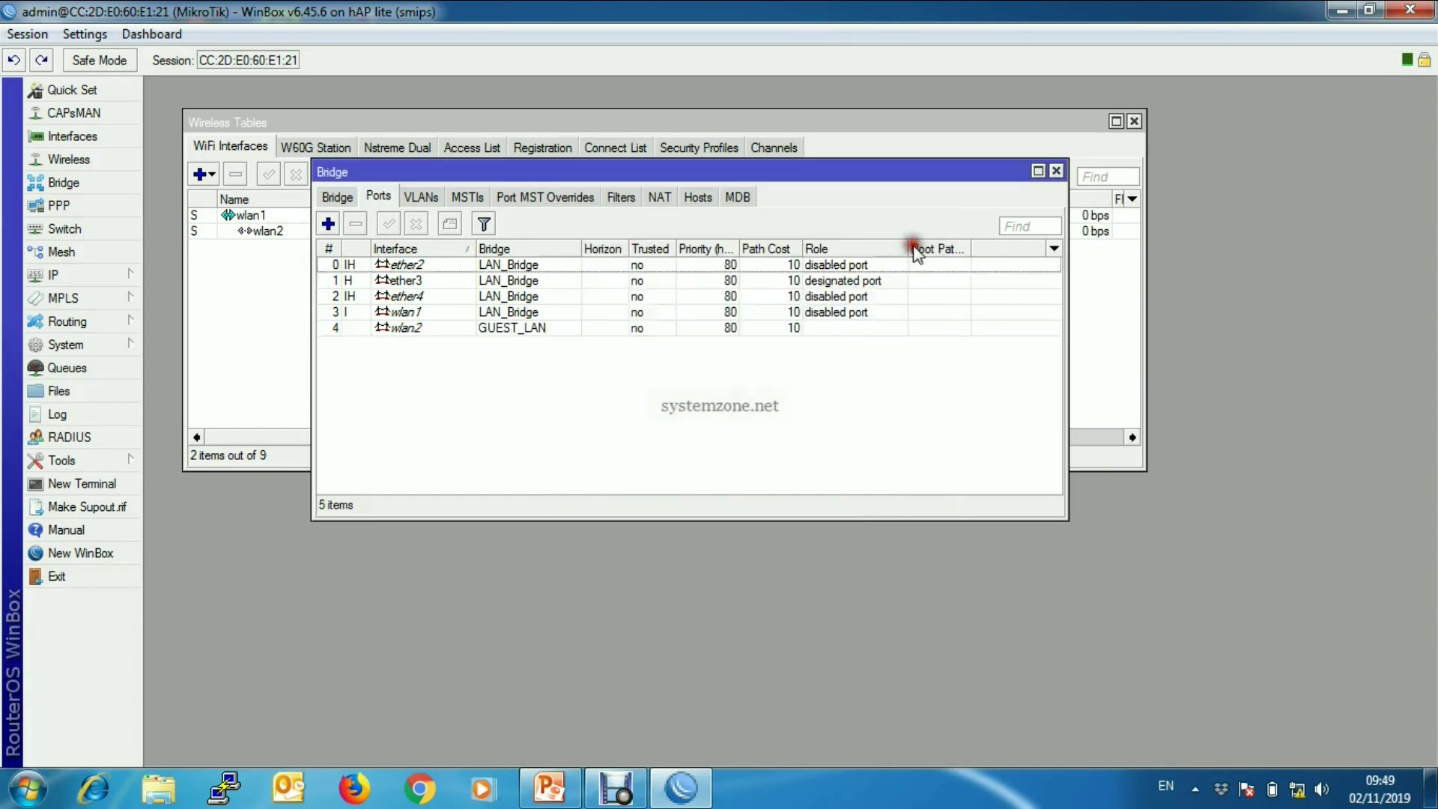
left_click(1056, 171)
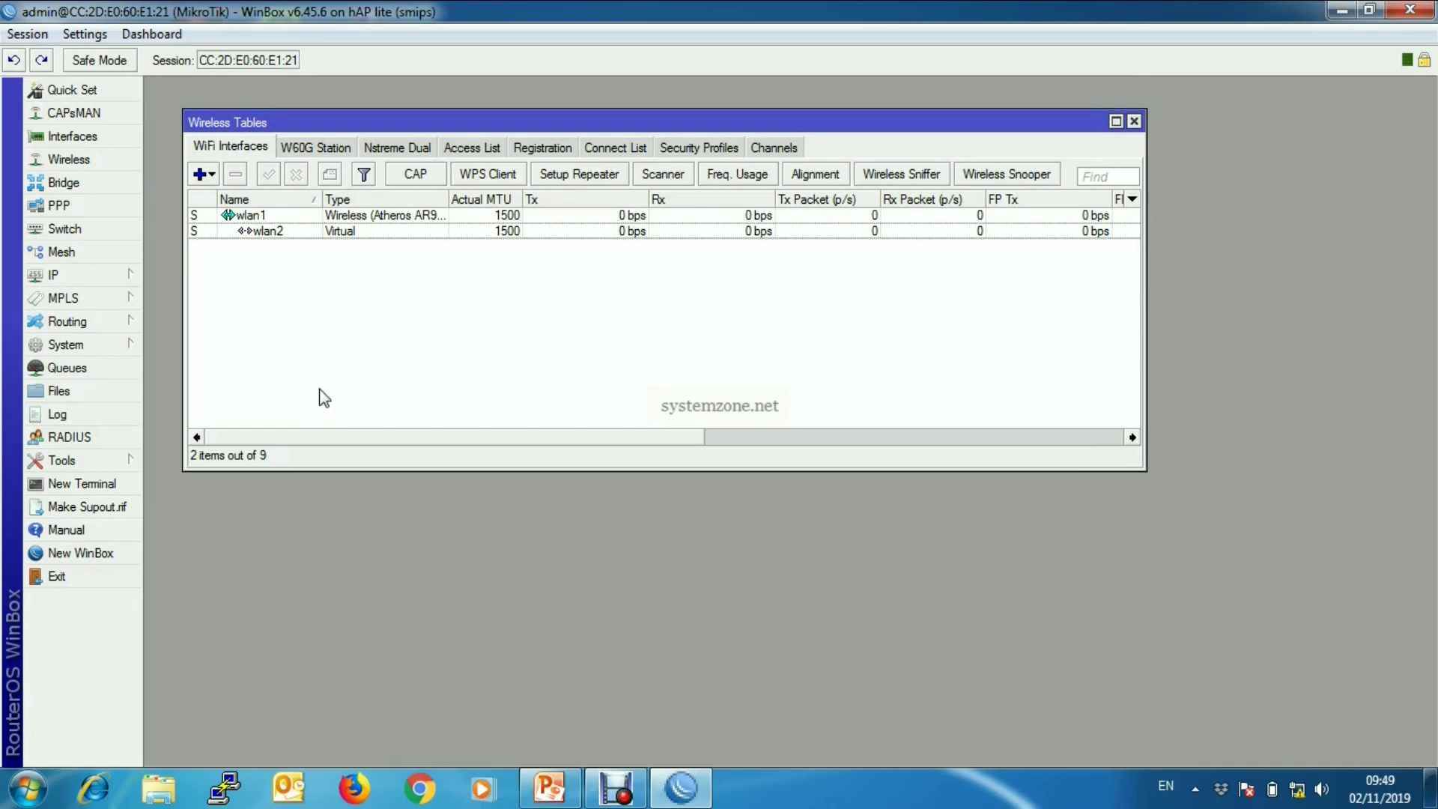
- Add IP address 172.16.16.1/24 on the GUEST_LAN interface
left_click(120, 275)
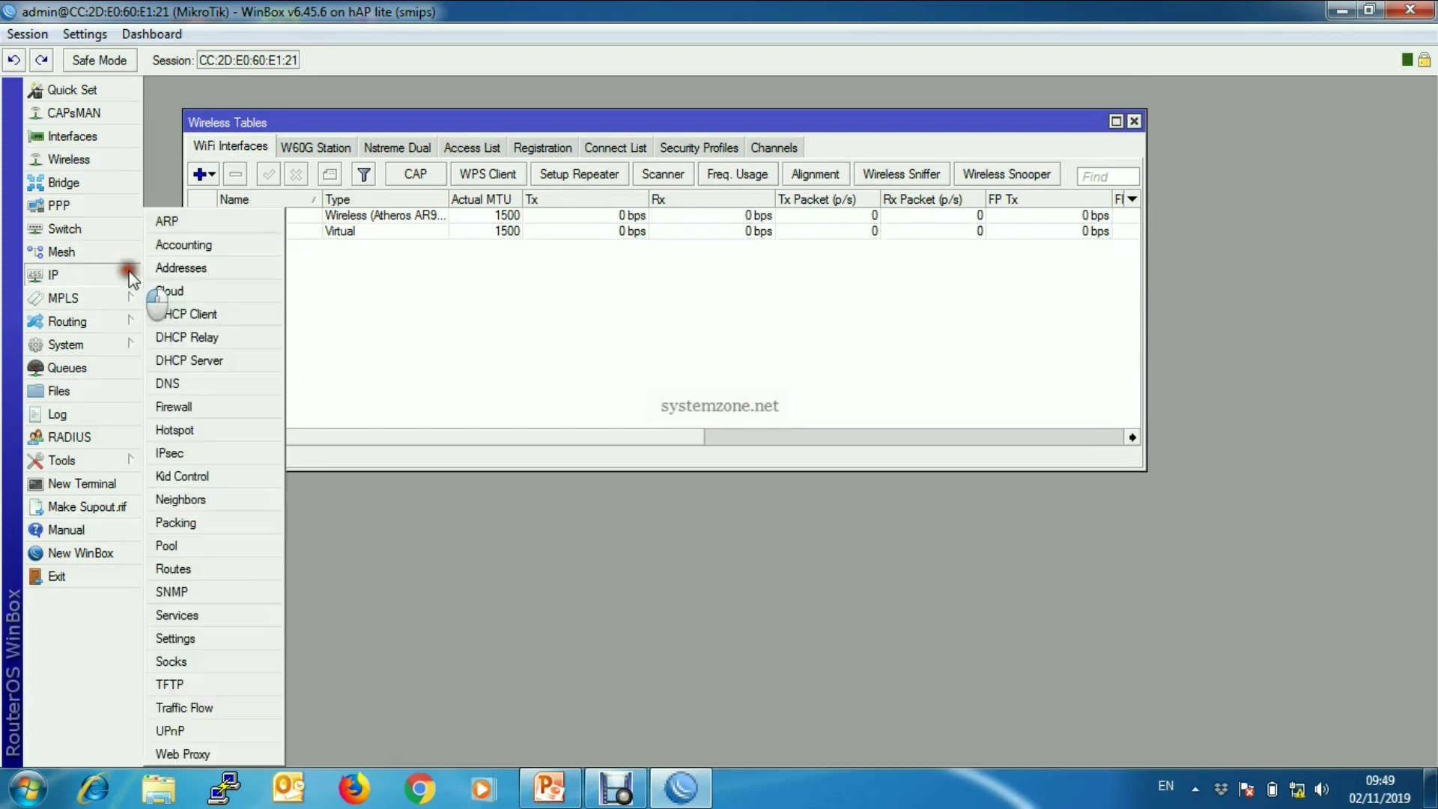
left_click(238, 267)
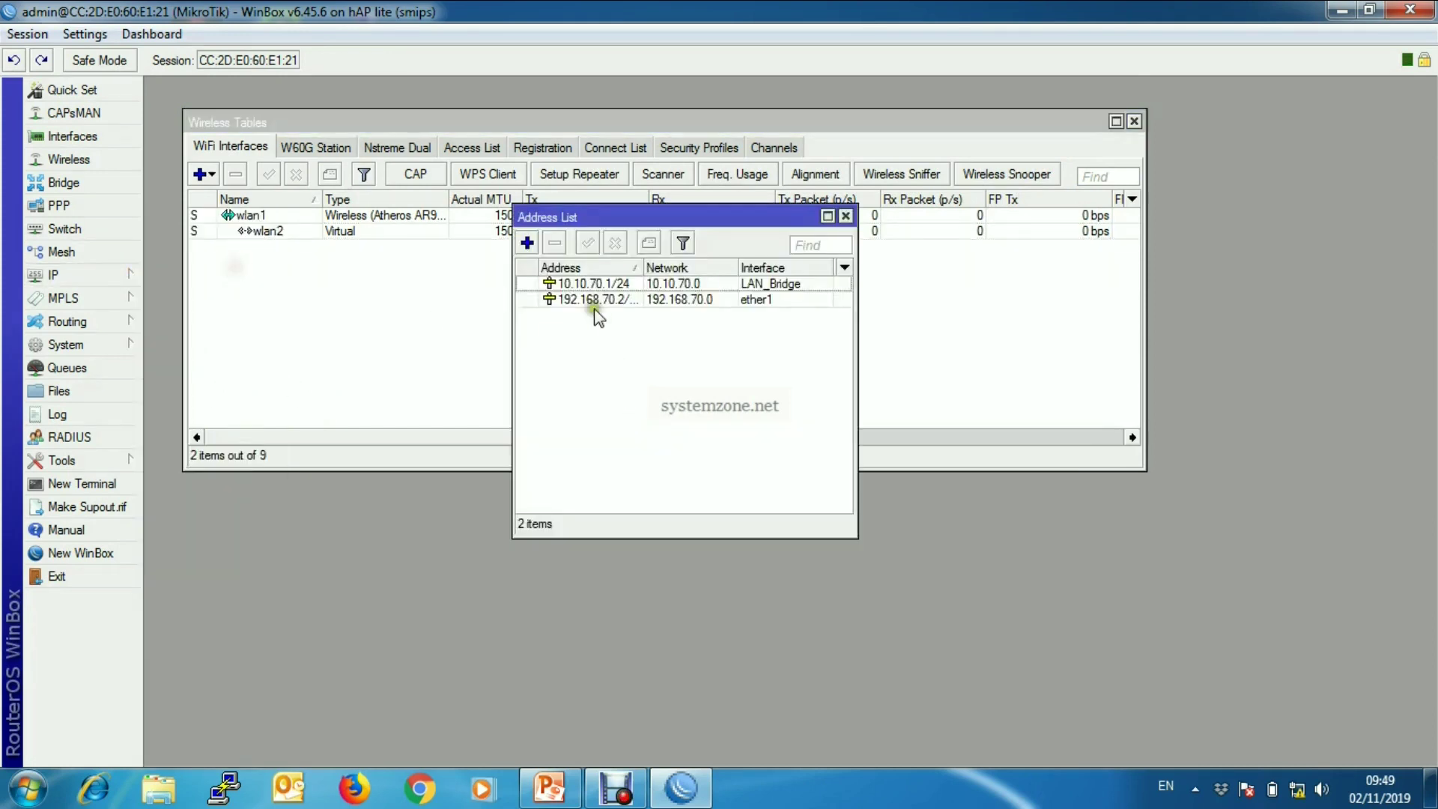
left_click(527, 242)
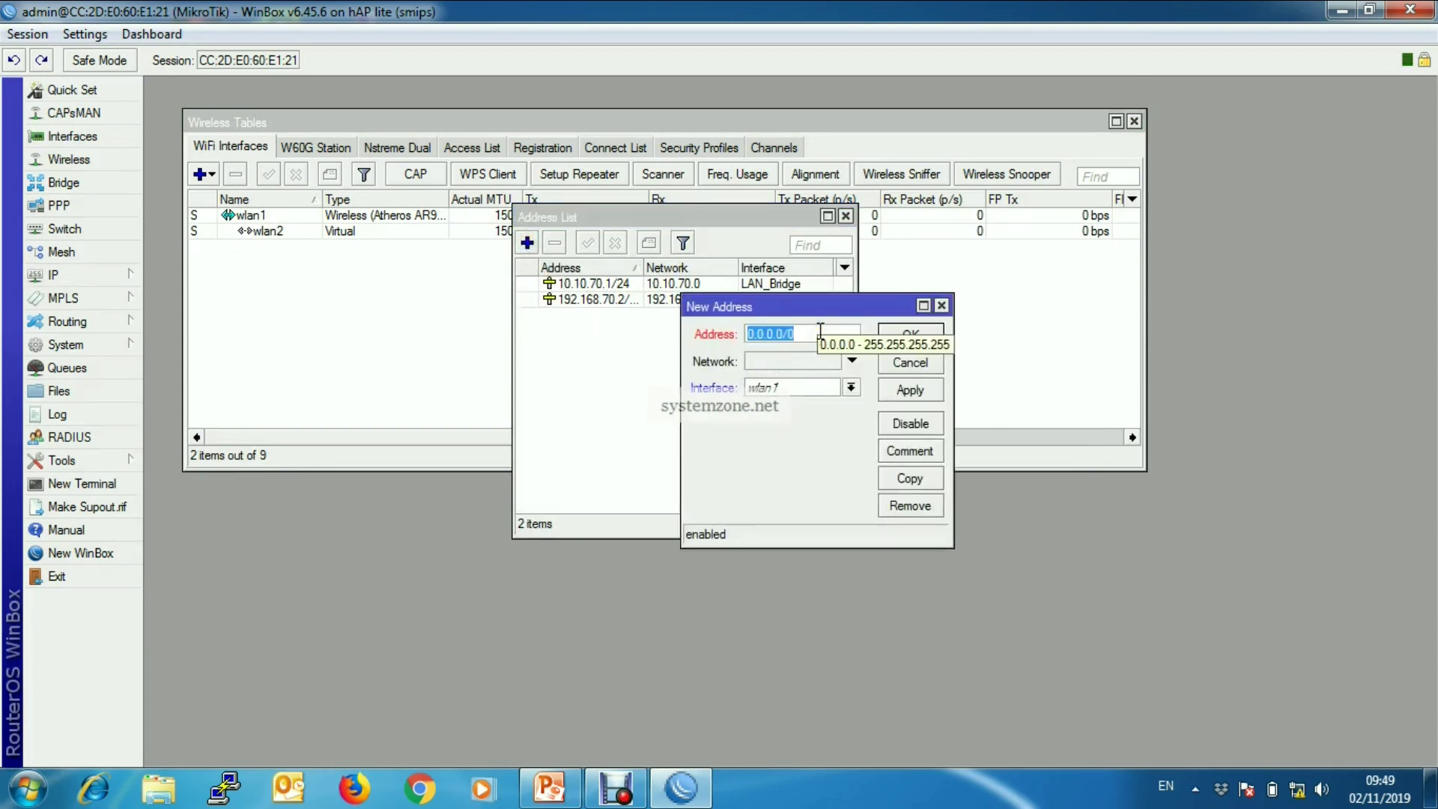
type("172")
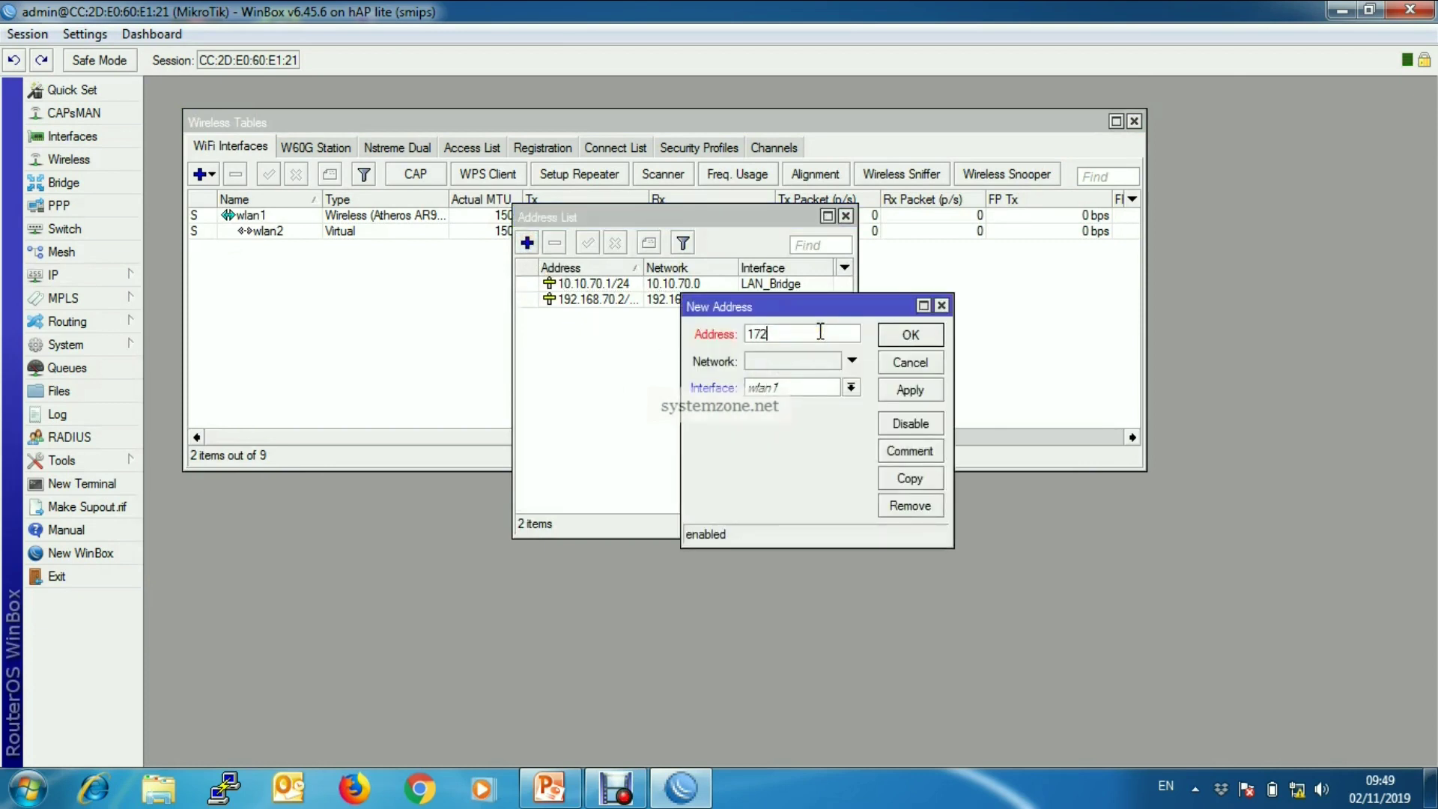
type(".16.16.1/24")
left_click(851, 387)
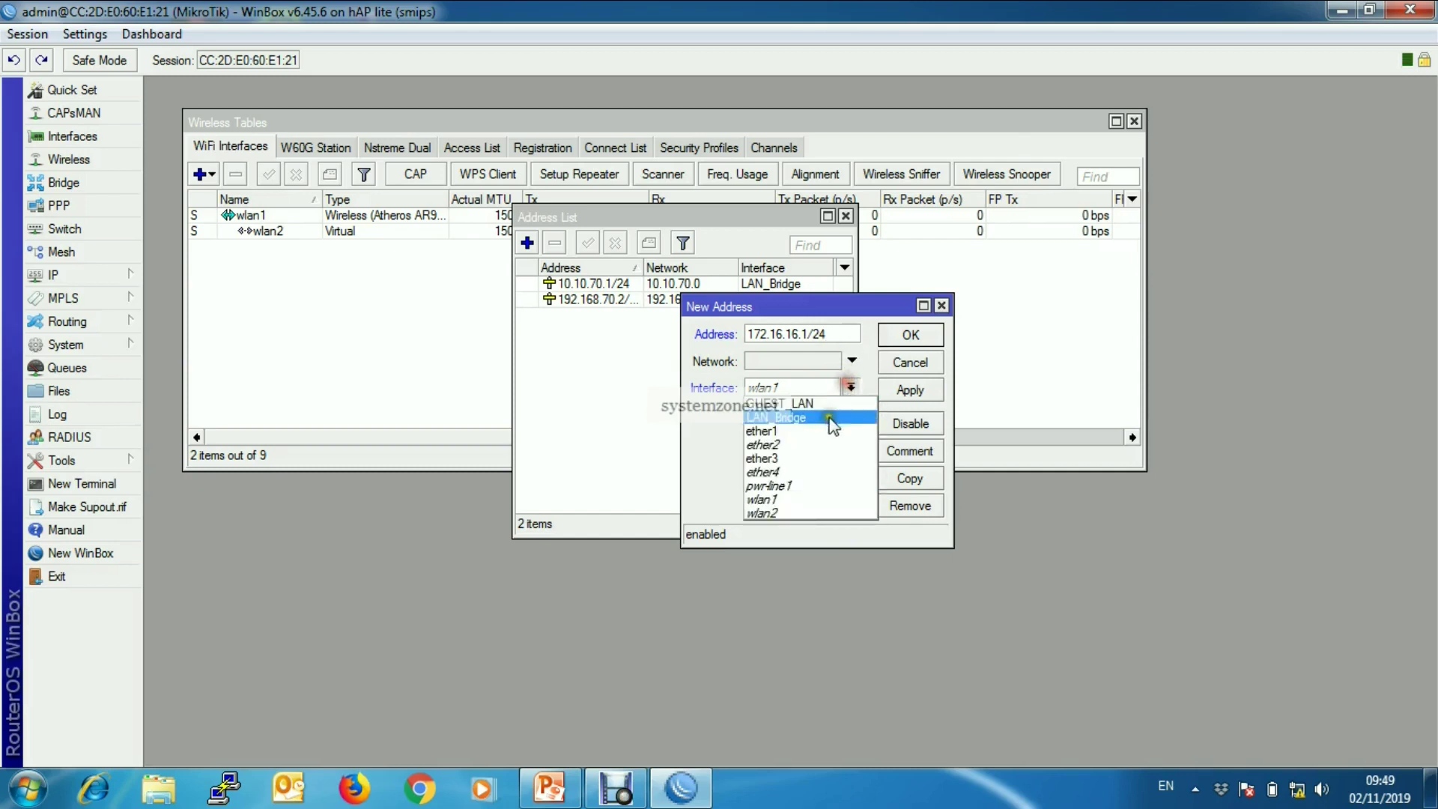
left_click(783, 403)
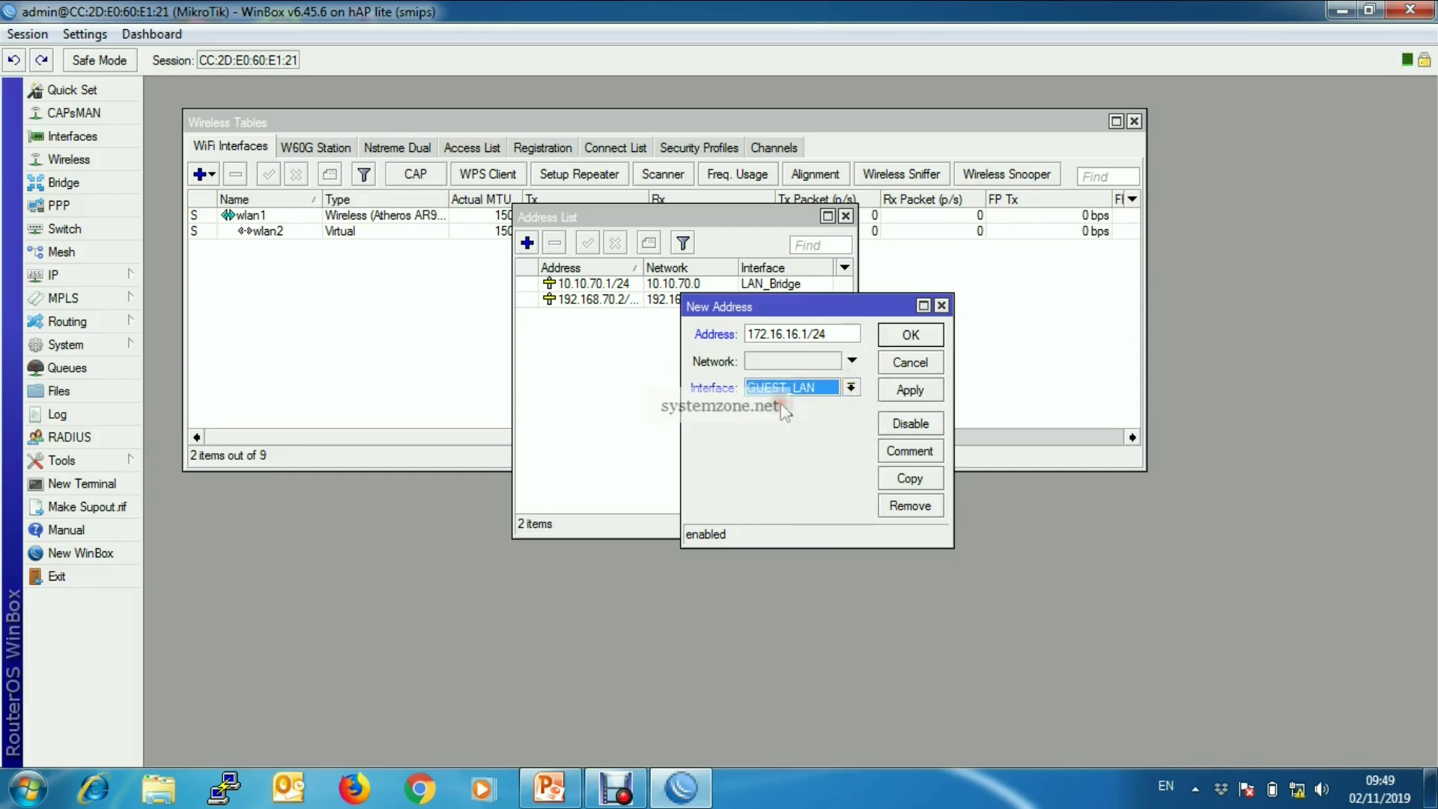
left_click(911, 390)
left_click(911, 335)
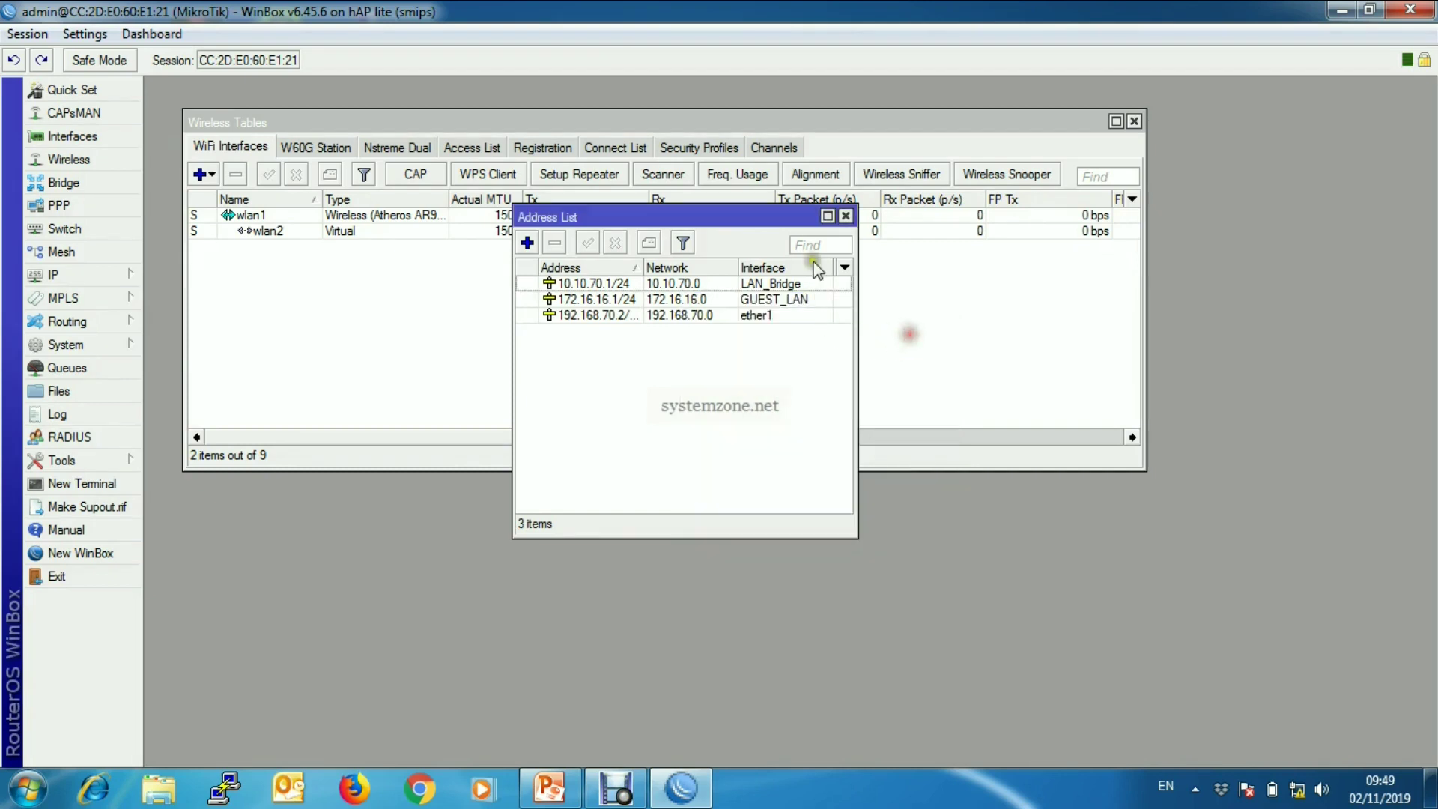
- Start a new NAT rule with chain srcnat and source address 172.16.16.0/24
left_click(844, 217)
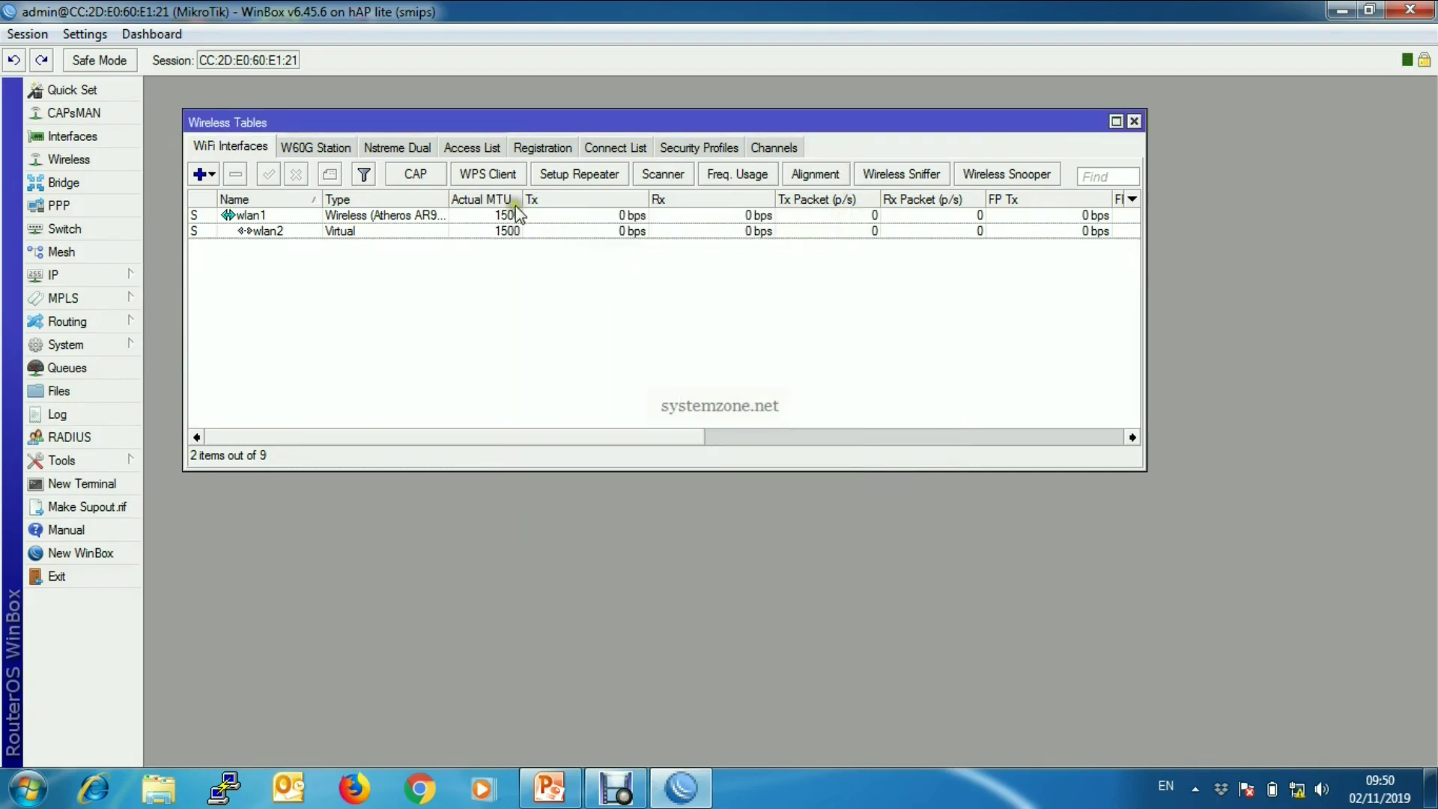
left_click(129, 280)
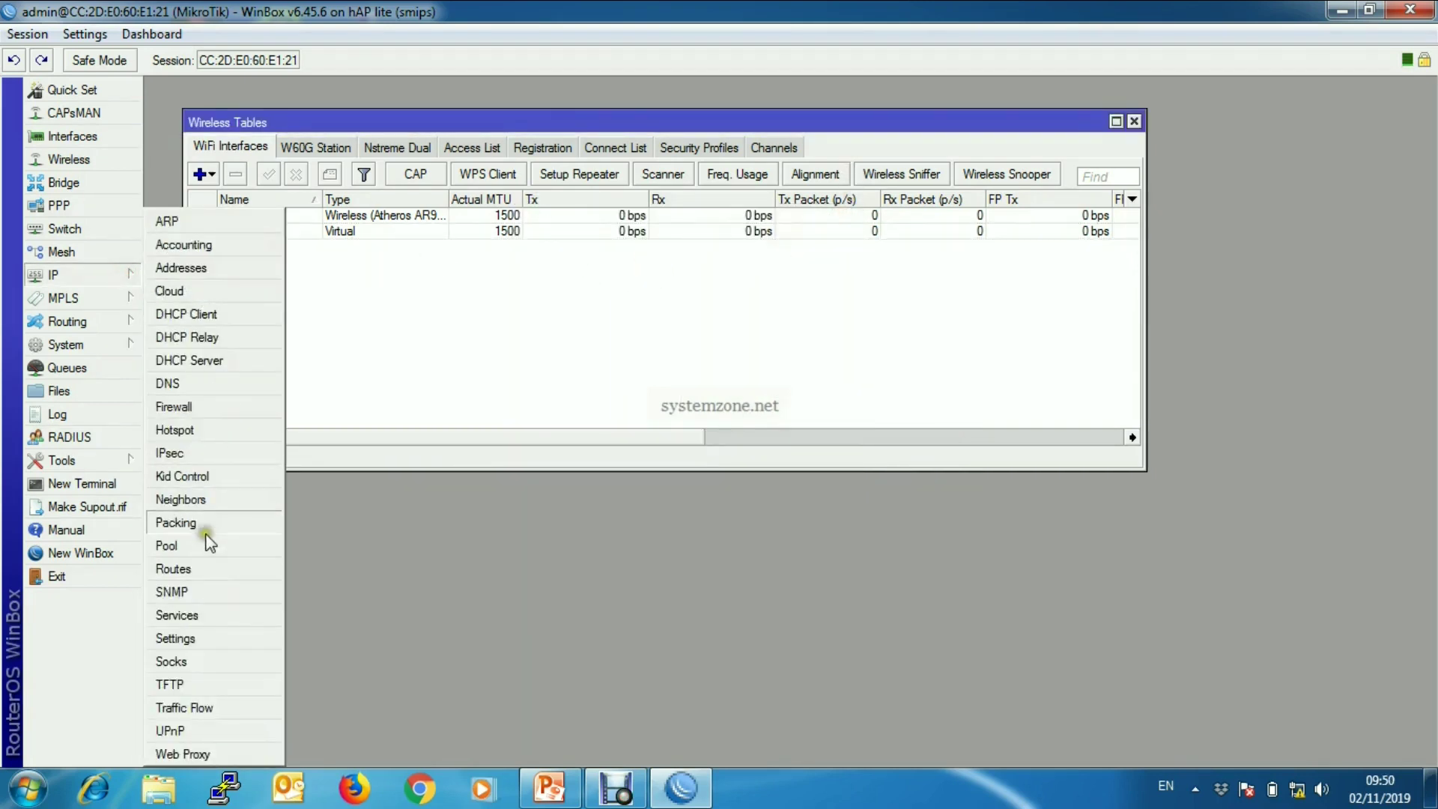
left_click(187, 406)
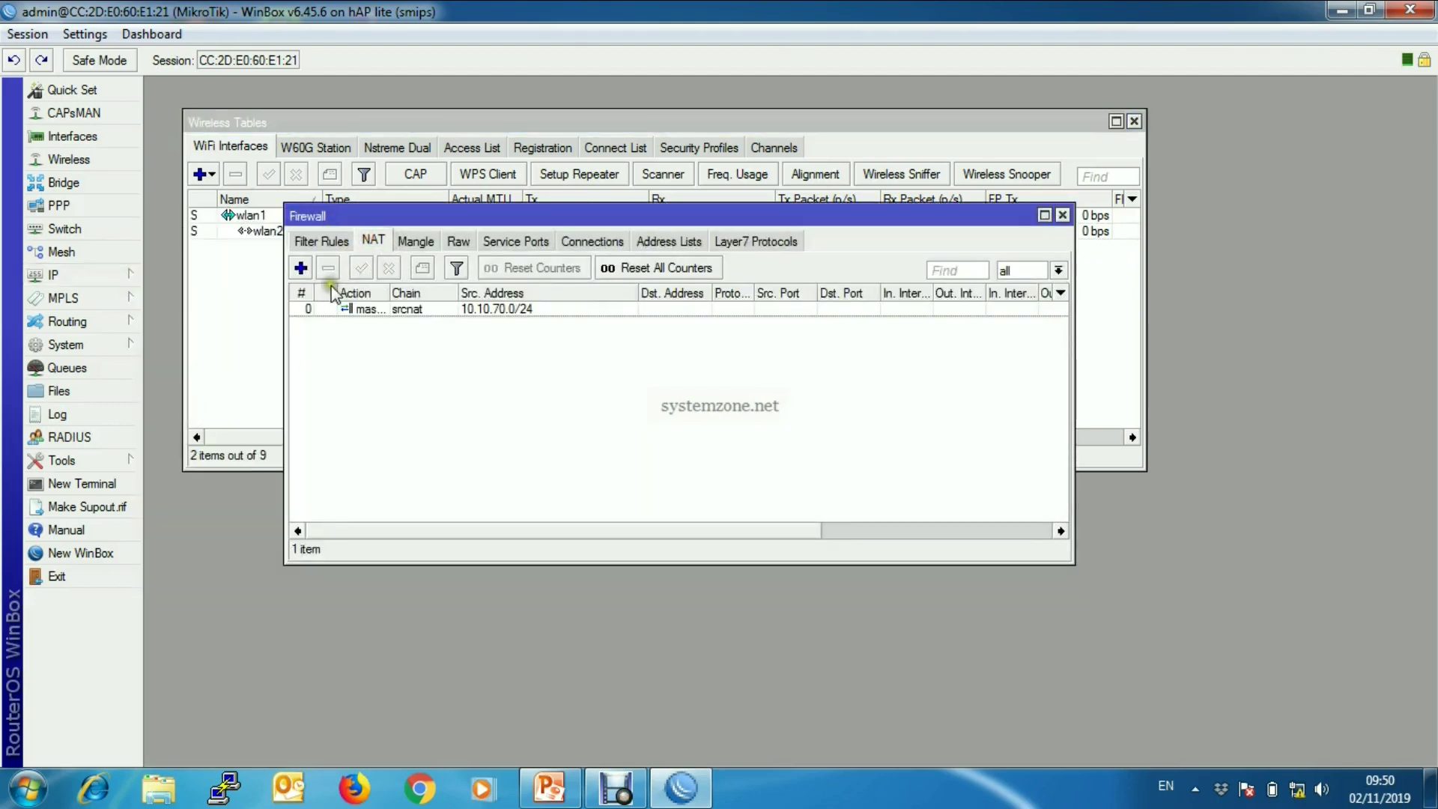
left_click(301, 269)
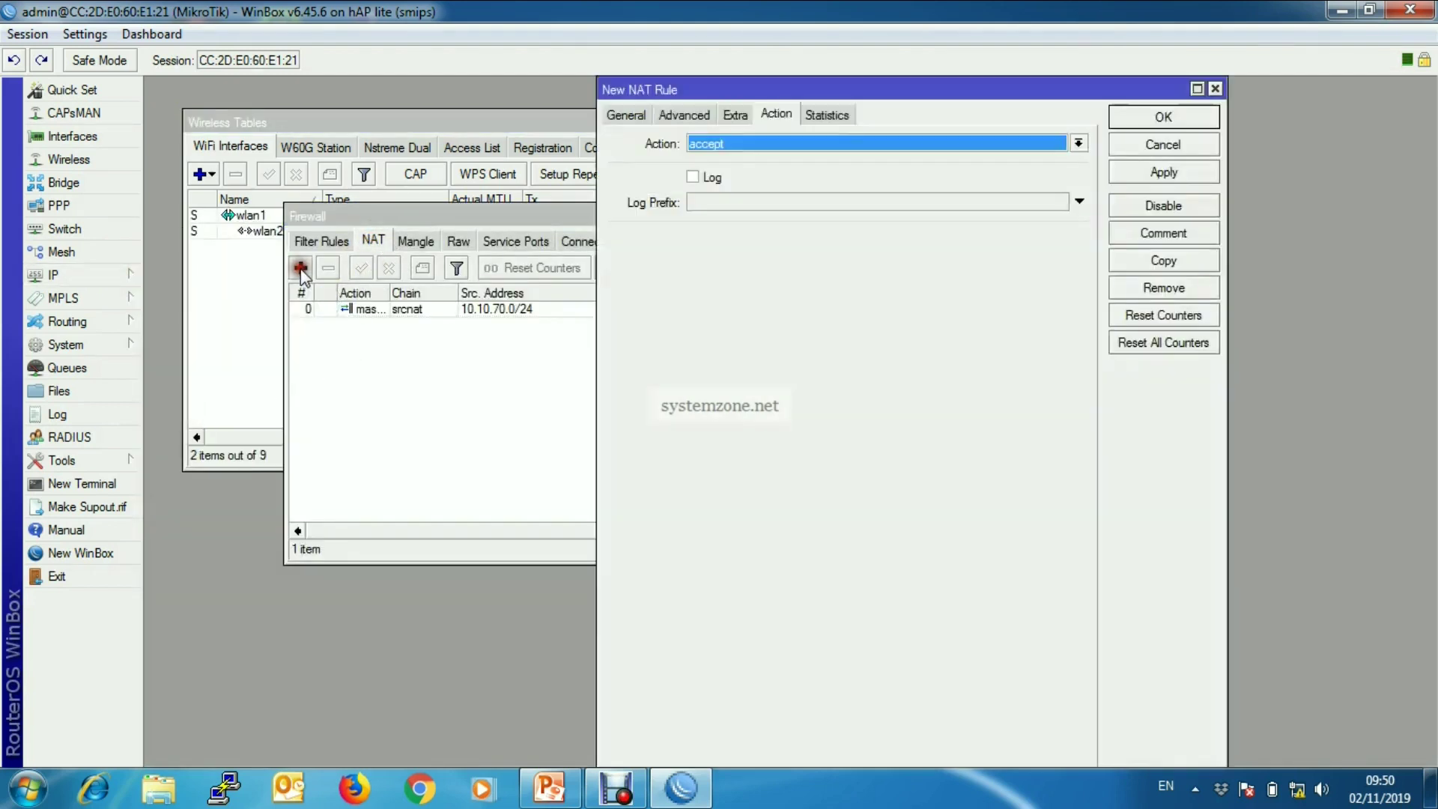
left_click(625, 114)
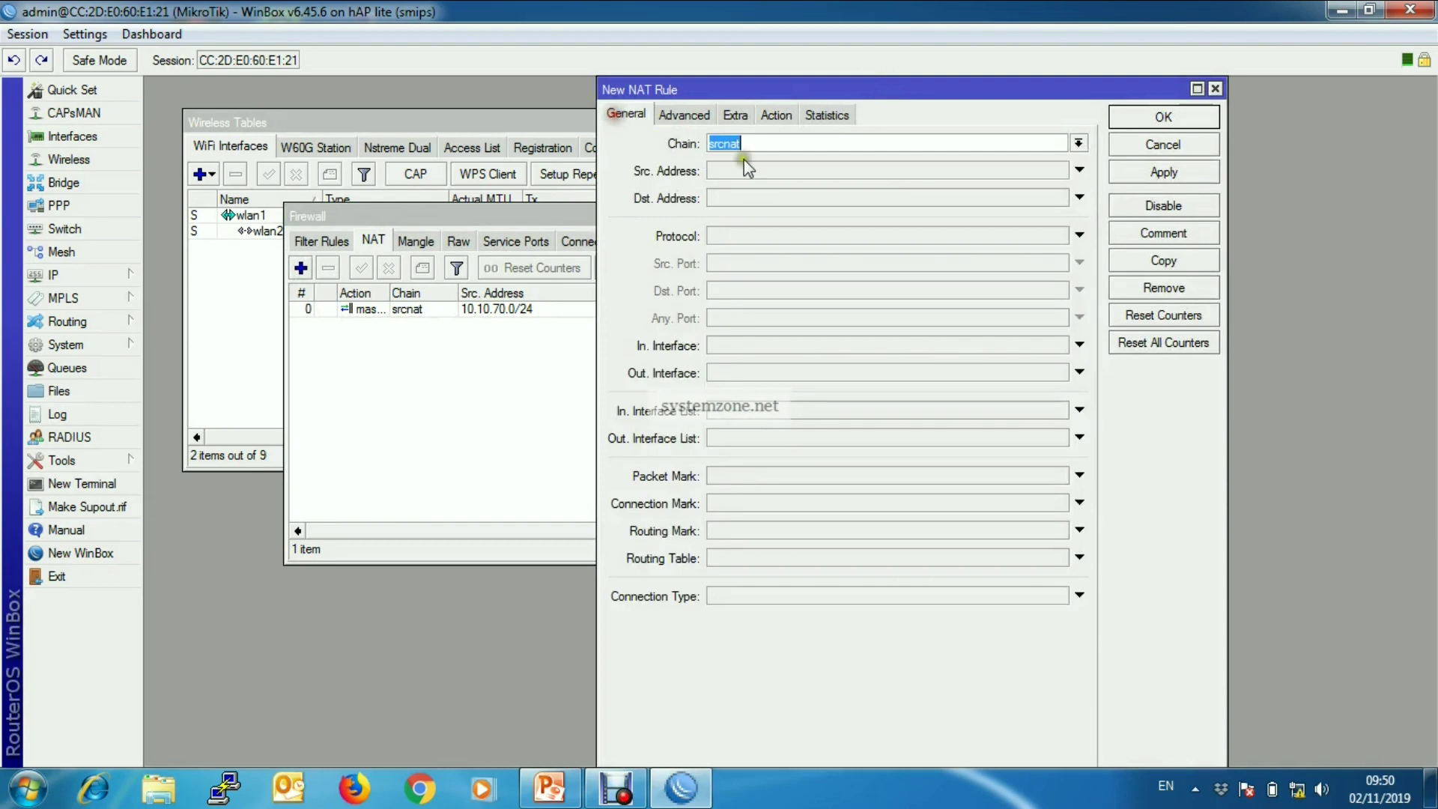
left_click(1078, 142)
left_click(927, 173)
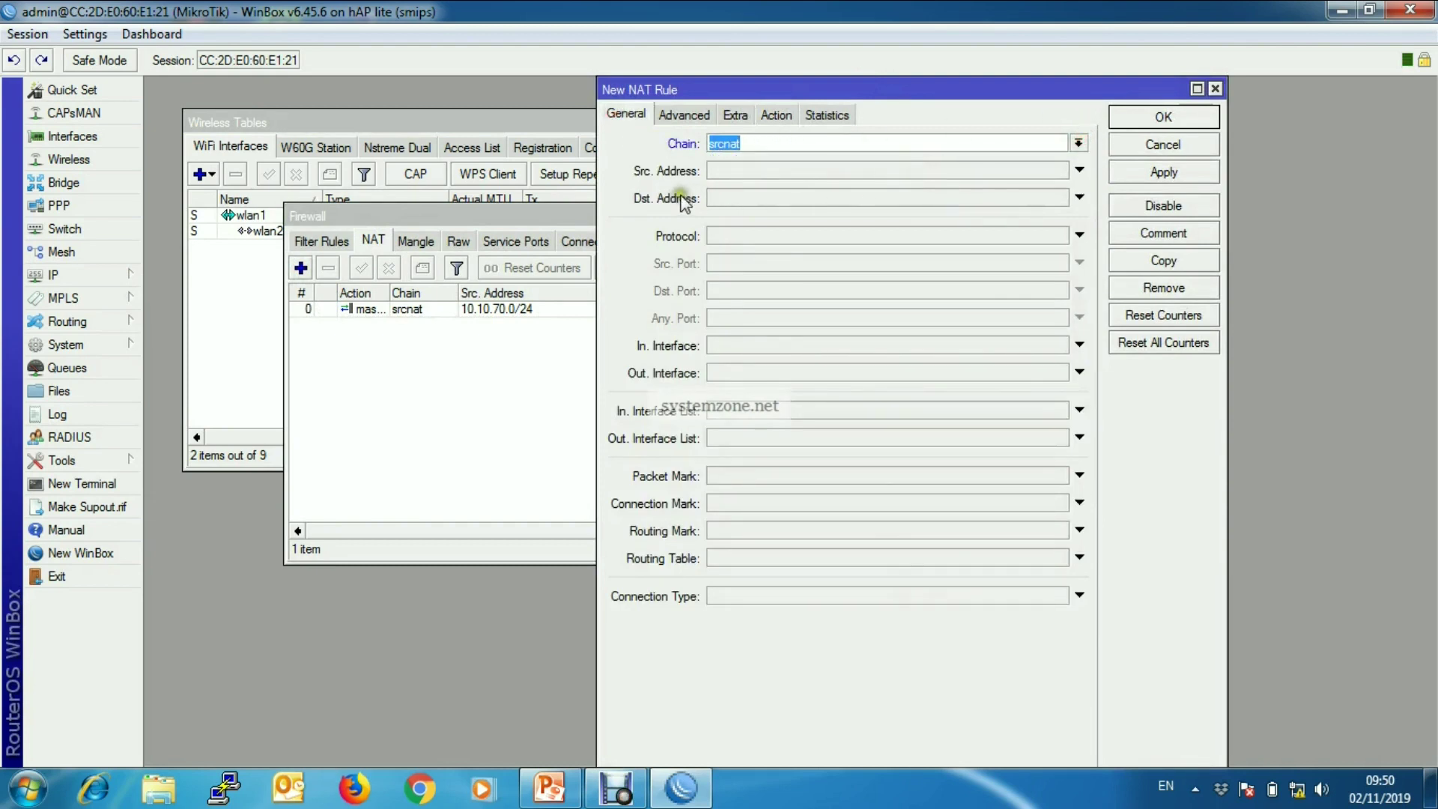
left_click(778, 173)
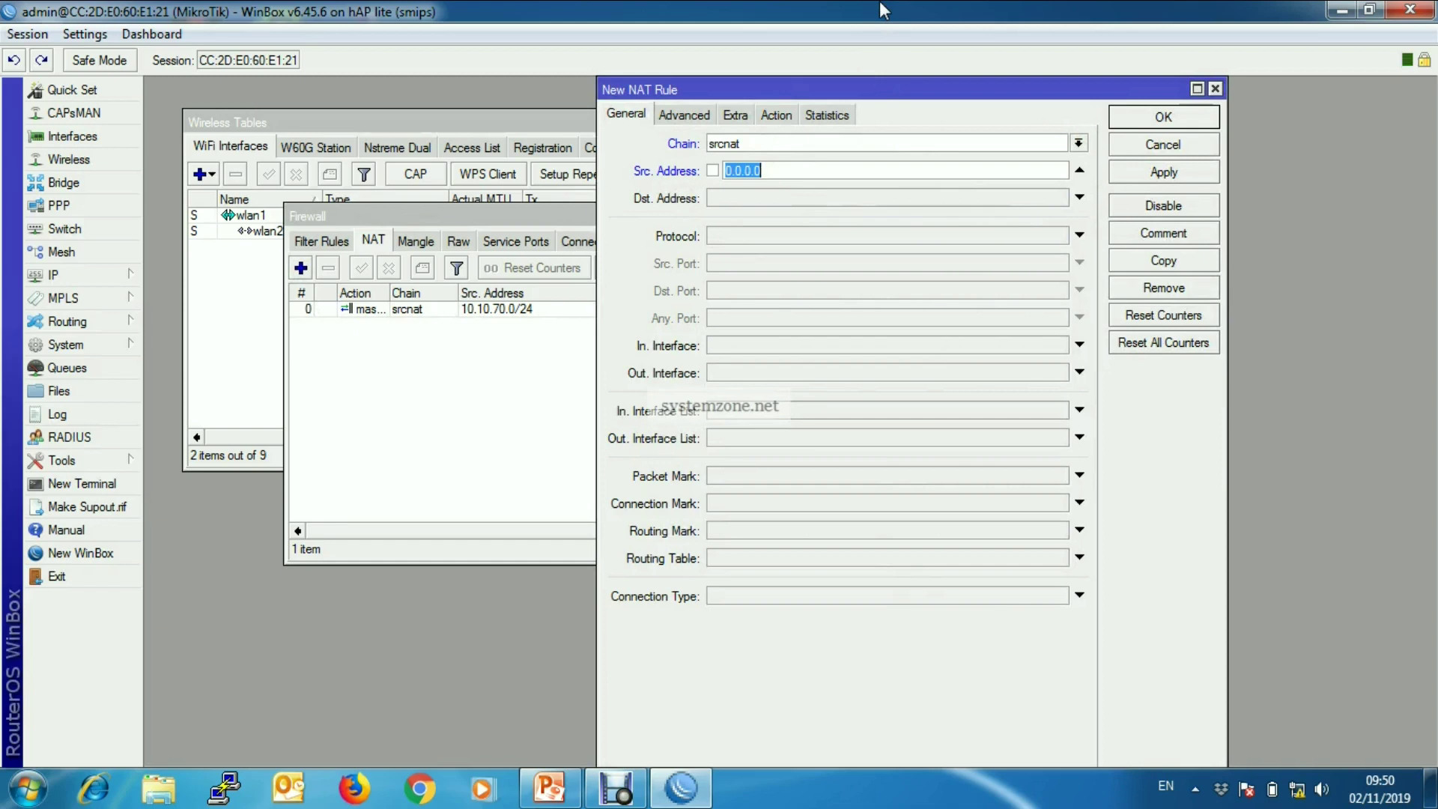
type("1")
type("72.16.16.0/24")
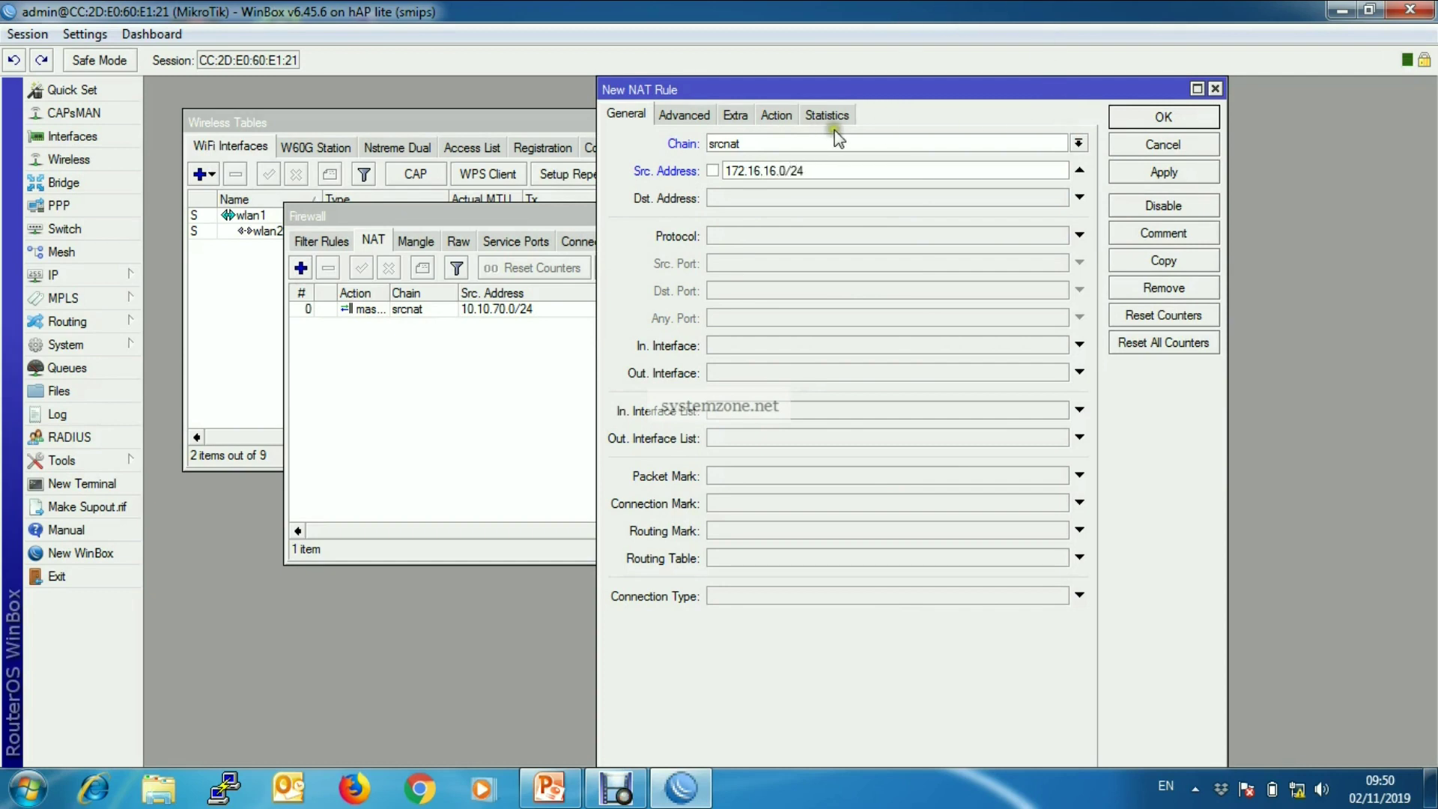
- Set the rule action to masquerade, save it, and close the Firewall window
left_click(781, 114)
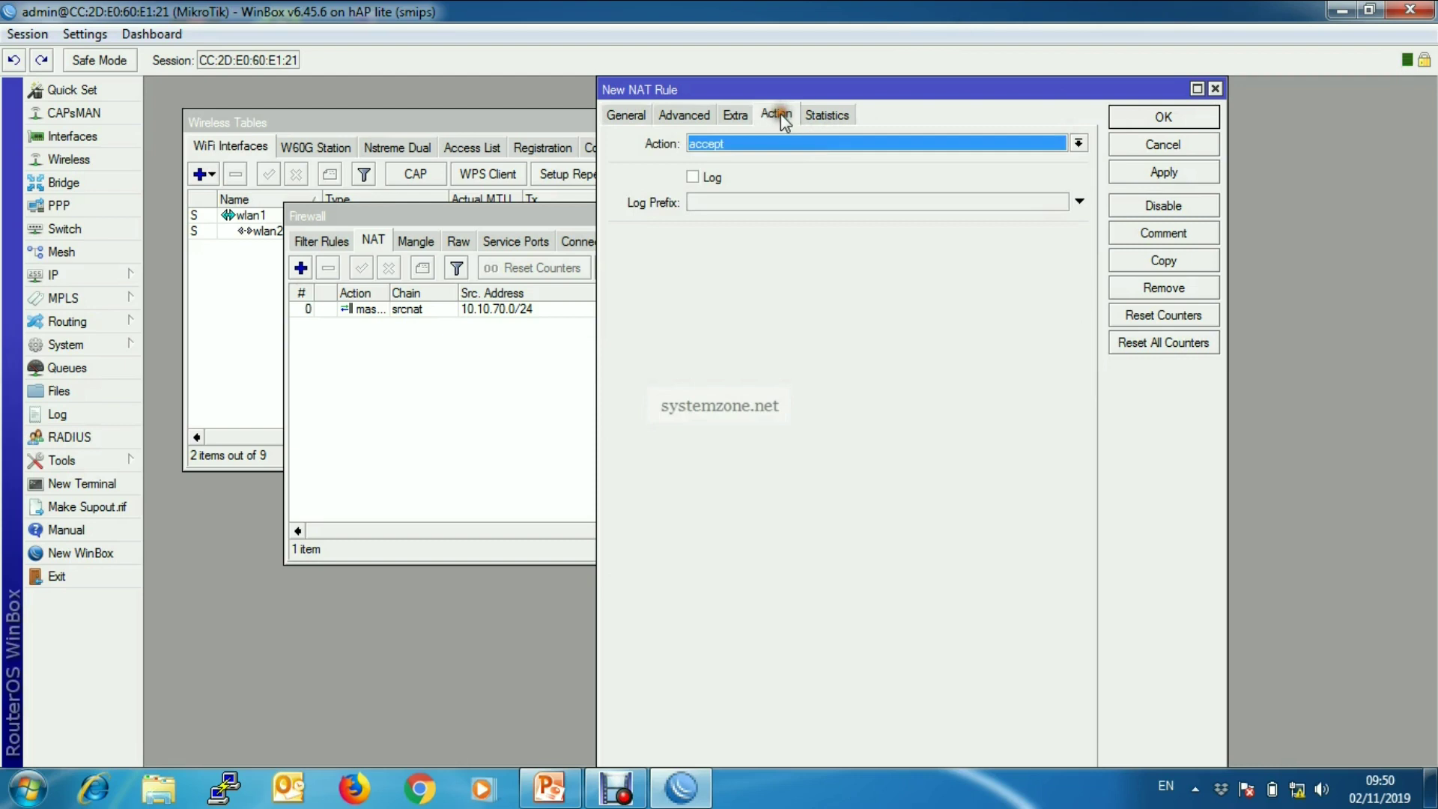
left_click(861, 145)
left_click(757, 237)
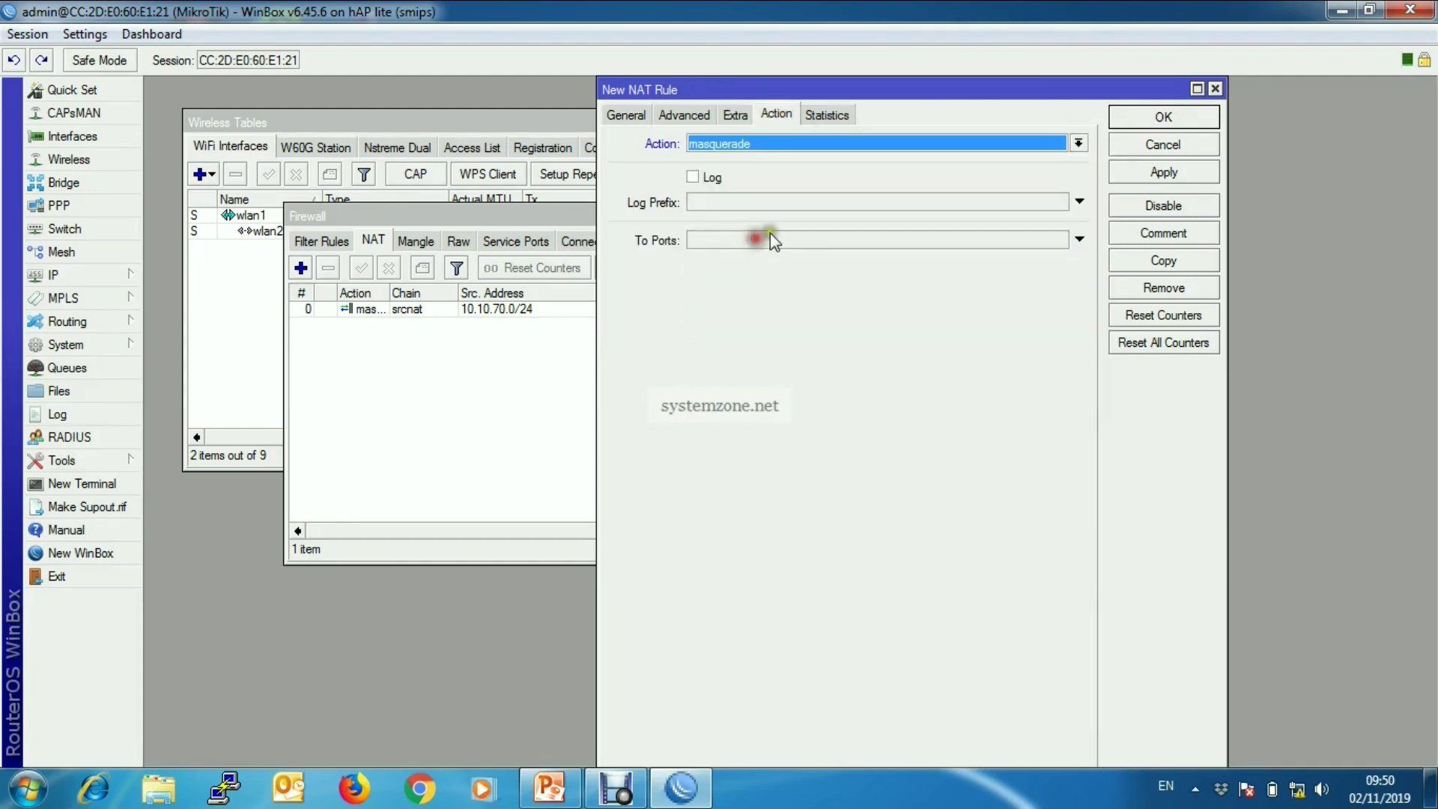
left_click(1167, 176)
left_click(1169, 117)
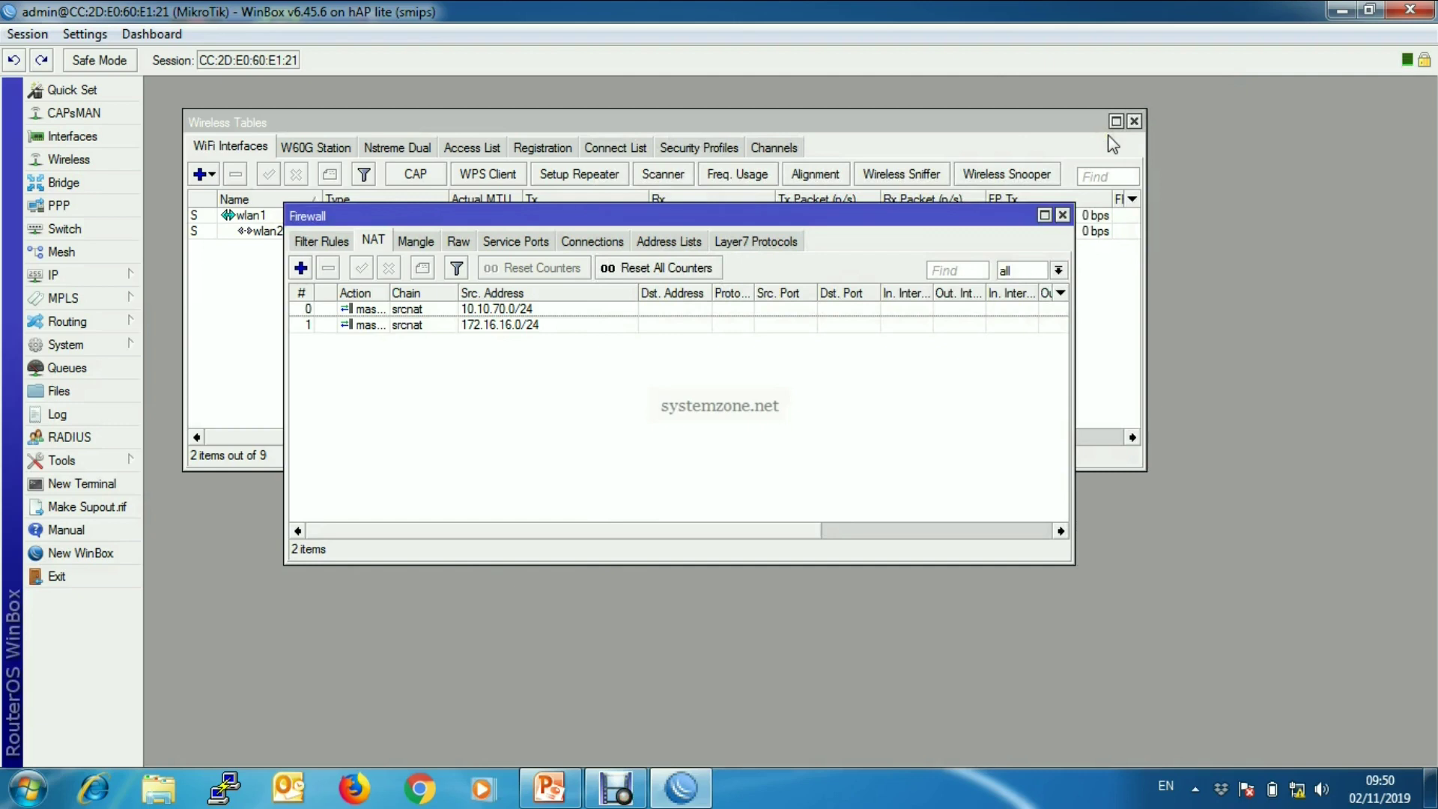
left_click(1062, 216)
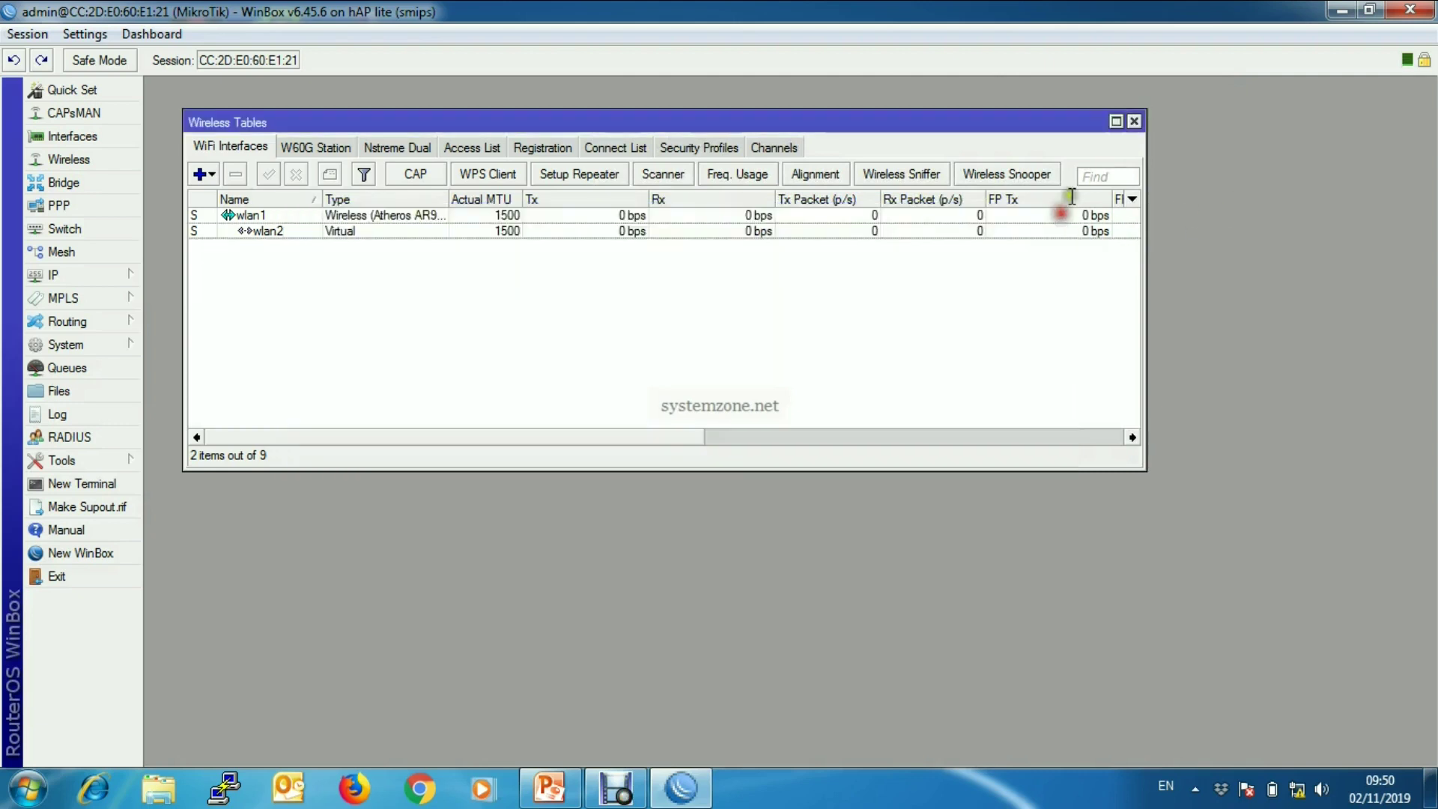
- Run DHCP Setup on GUEST_LAN with address space 172.16.16.0/24
left_click(1134, 121)
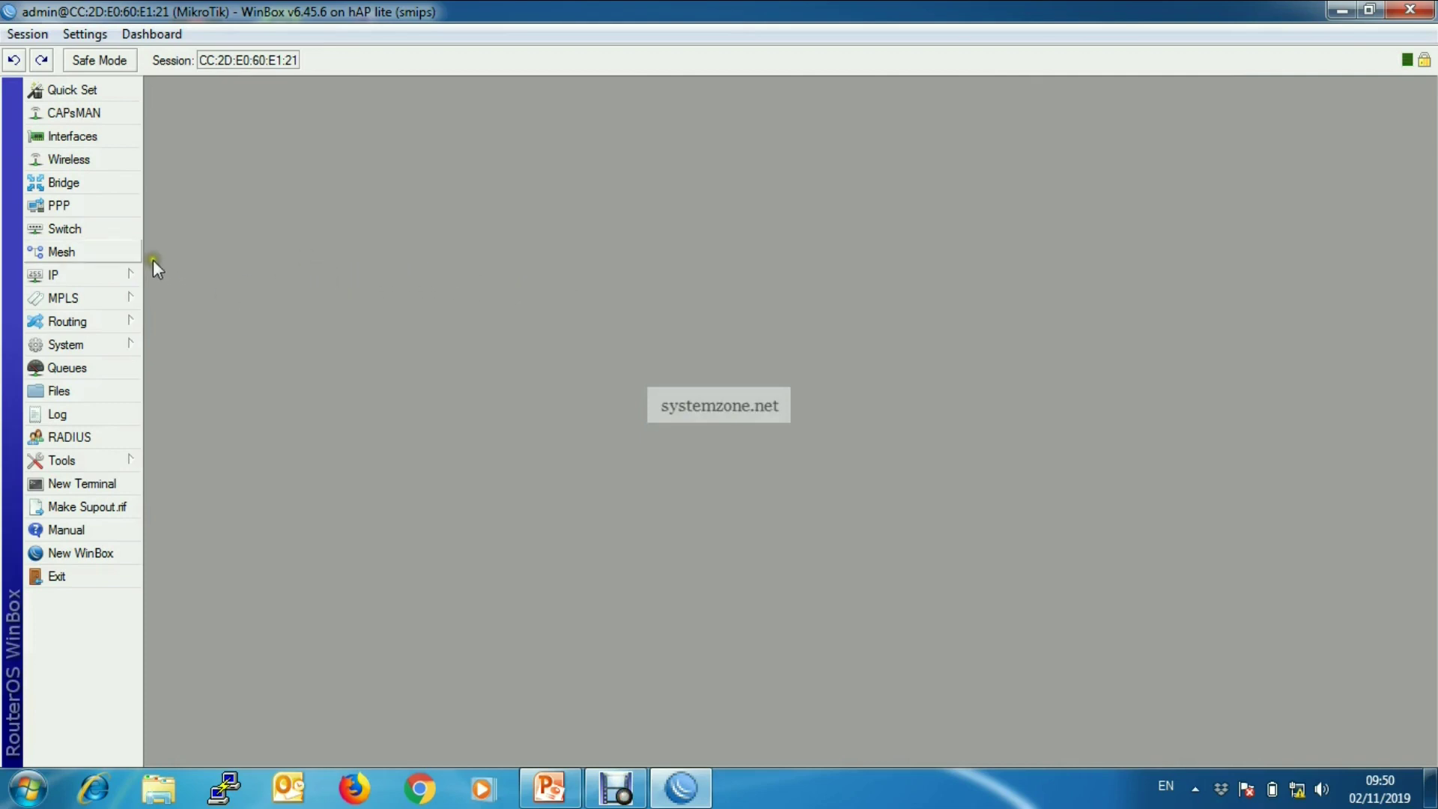
left_click(109, 274)
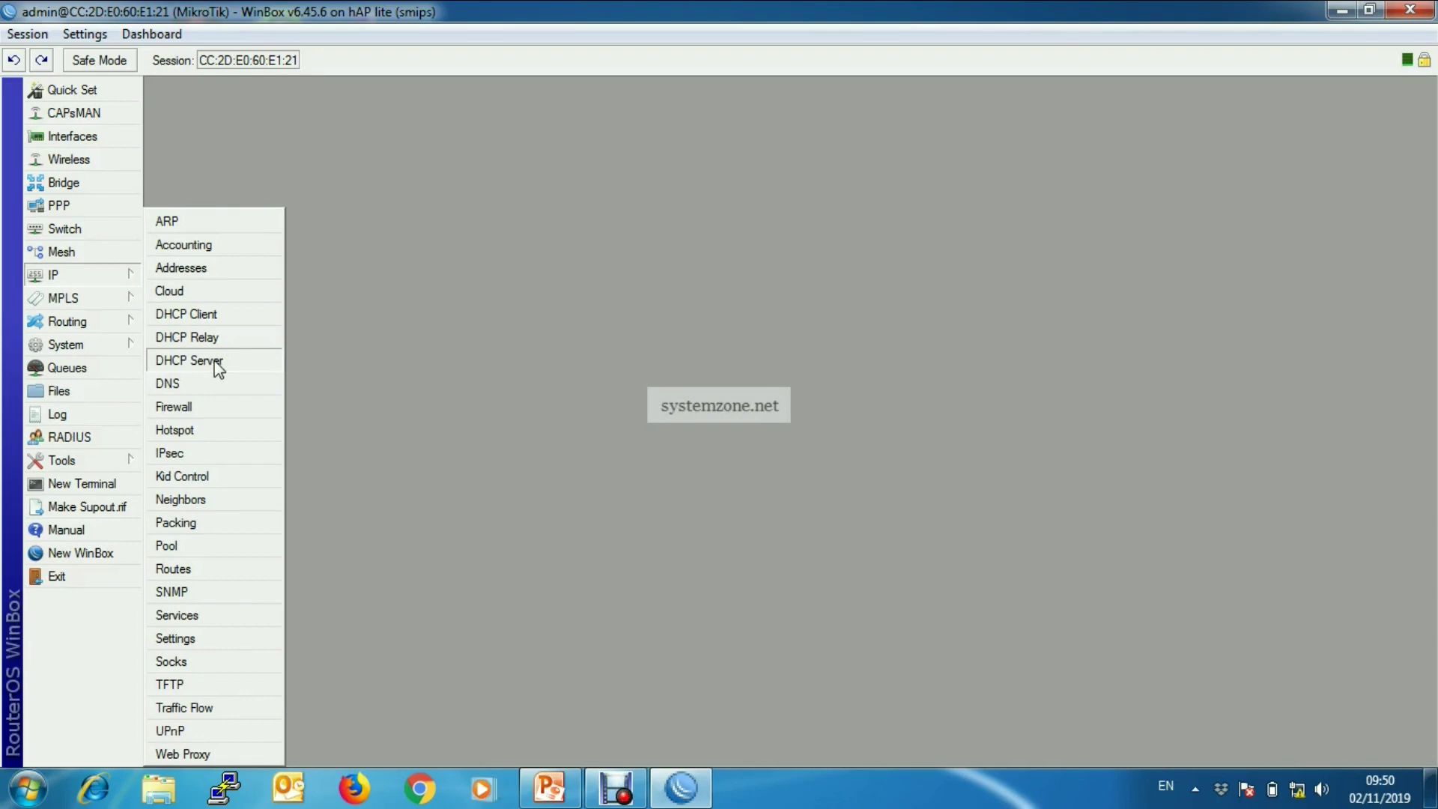
left_click(216, 362)
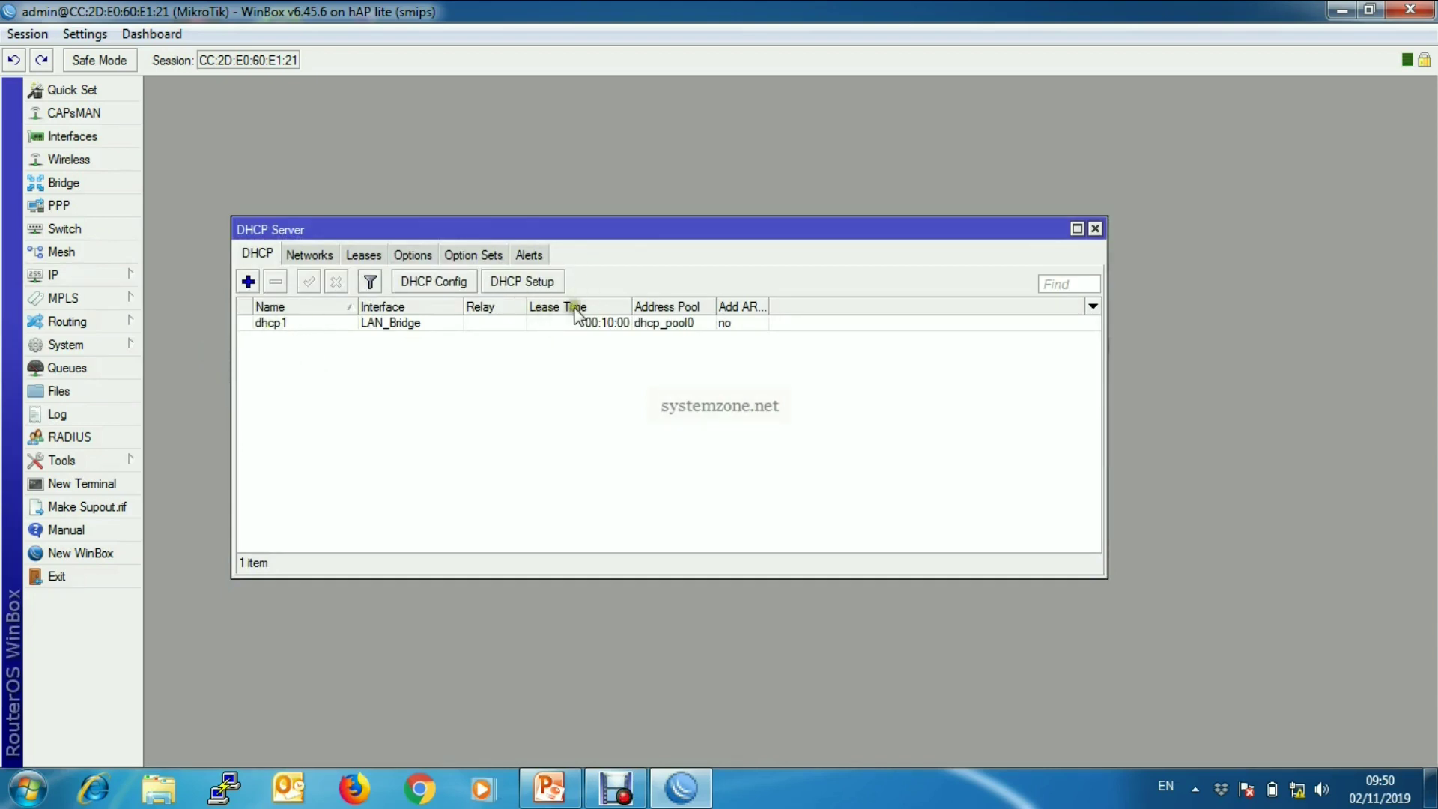
left_click(524, 282)
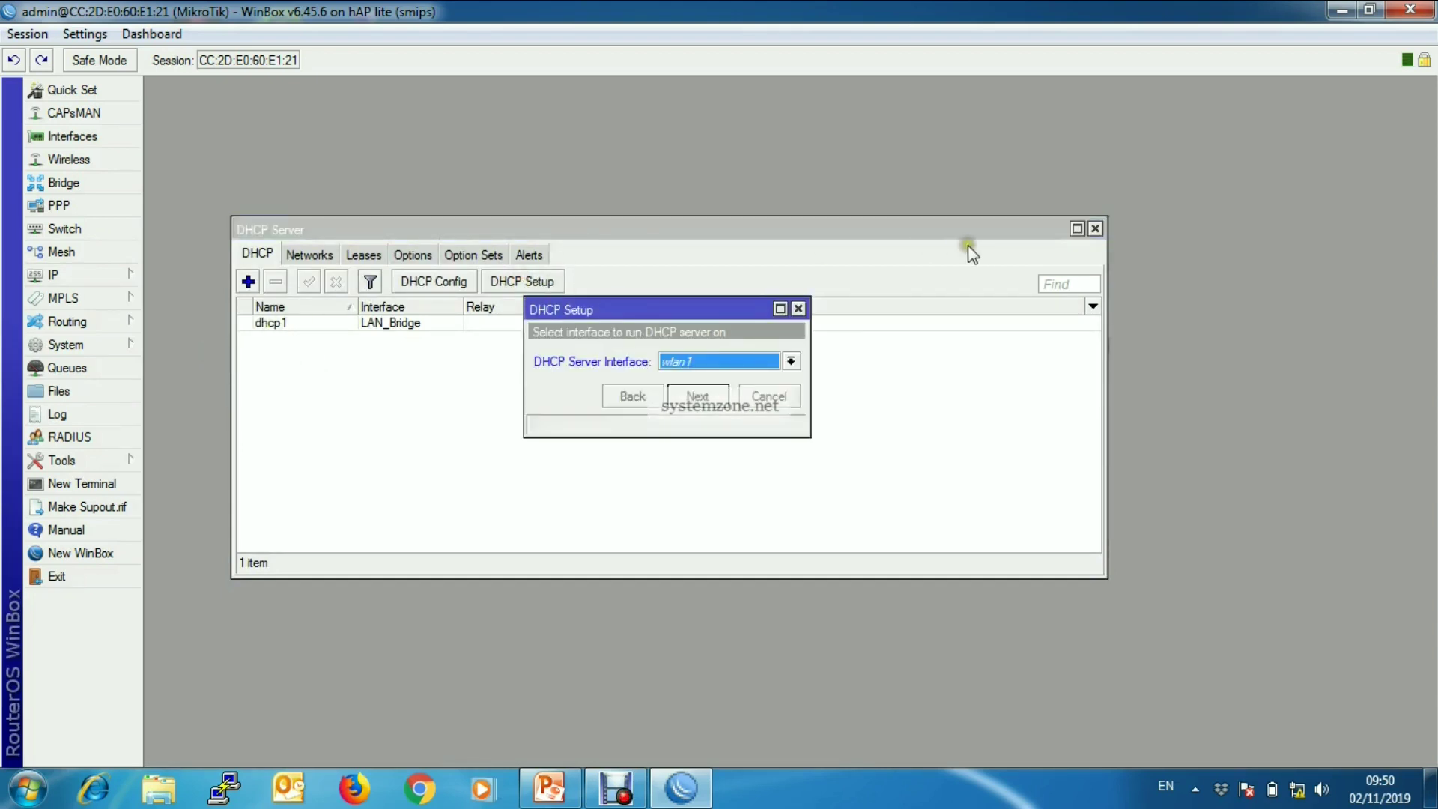
left_click(735, 360)
left_click(746, 405)
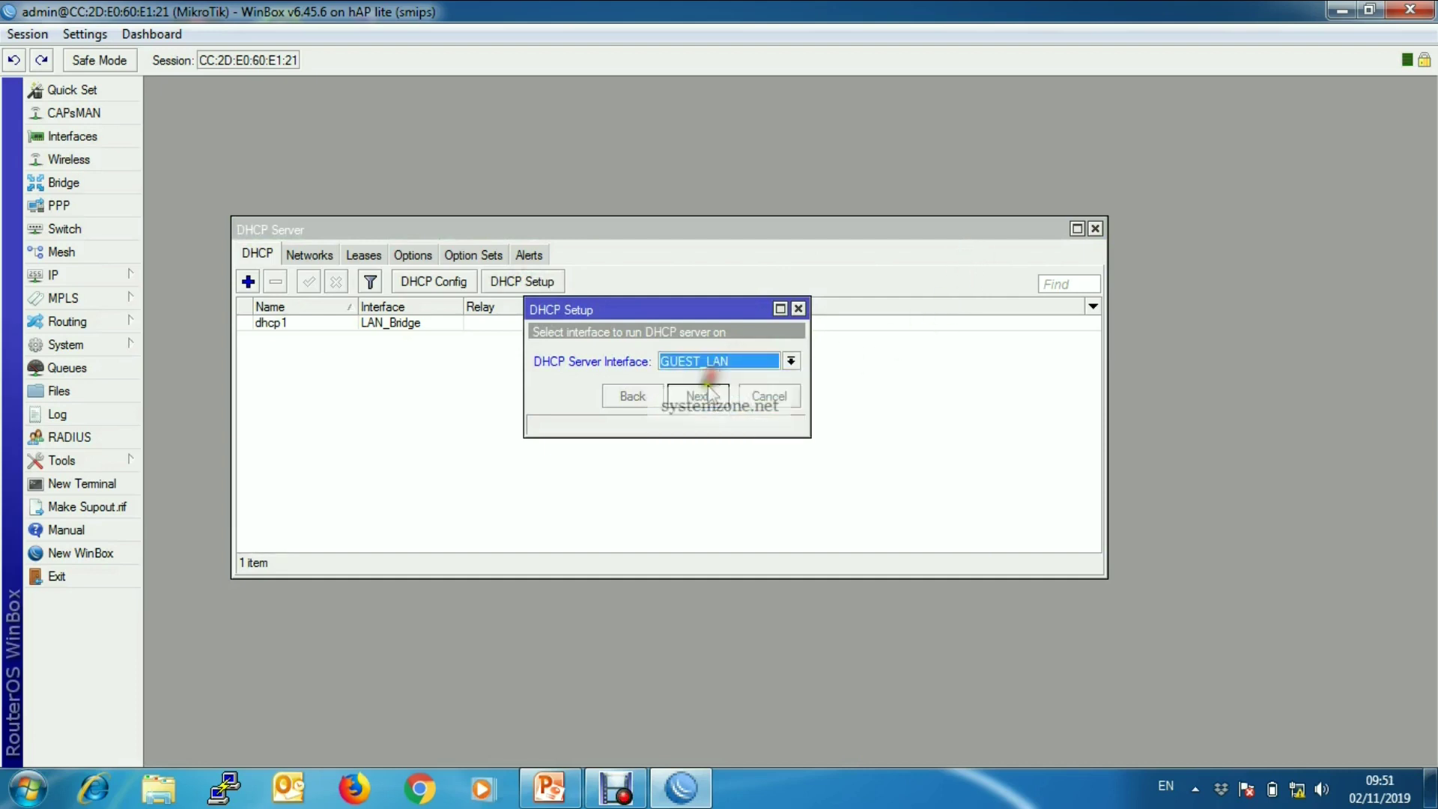
left_click(703, 397)
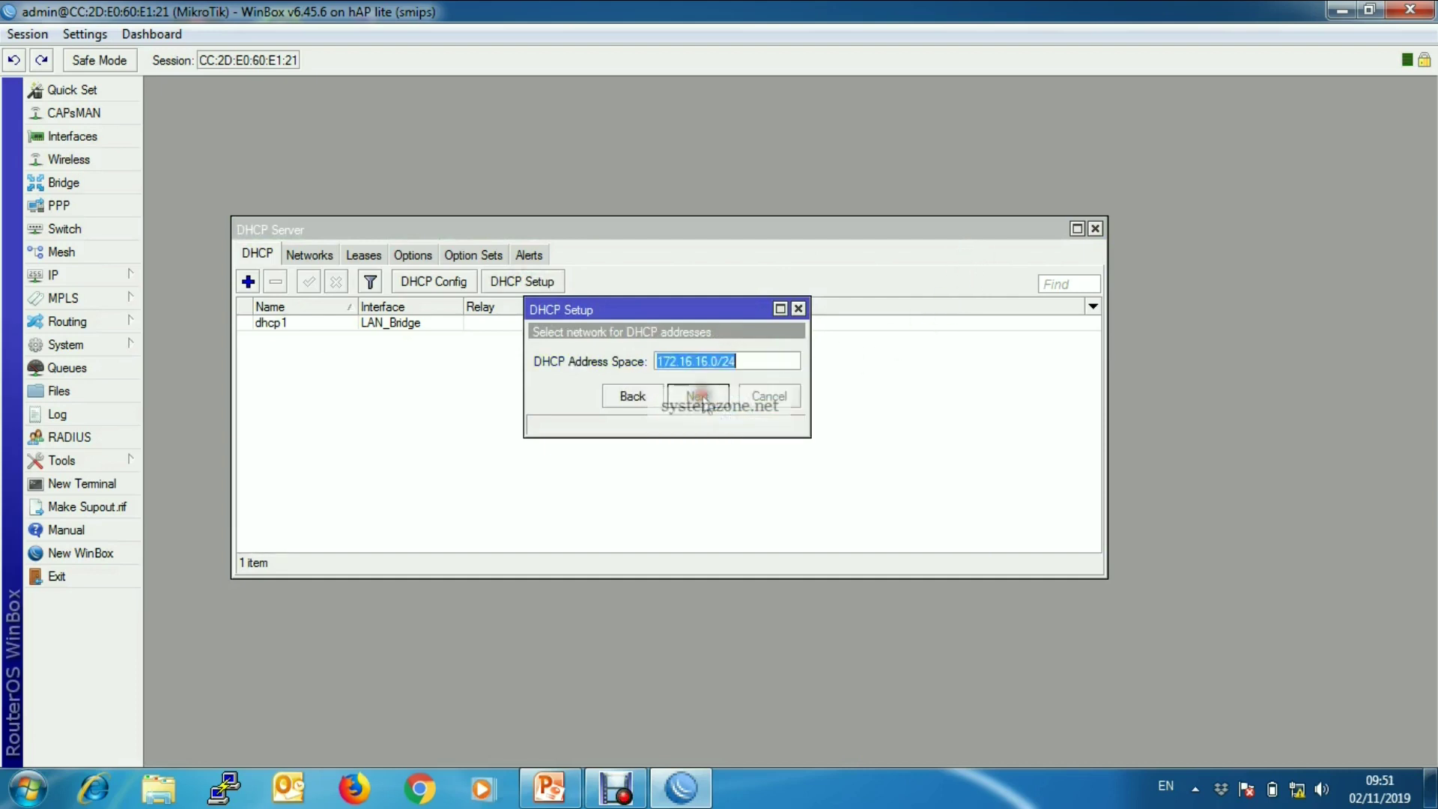
left_click(772, 360)
left_click_drag(786, 363, 629, 361)
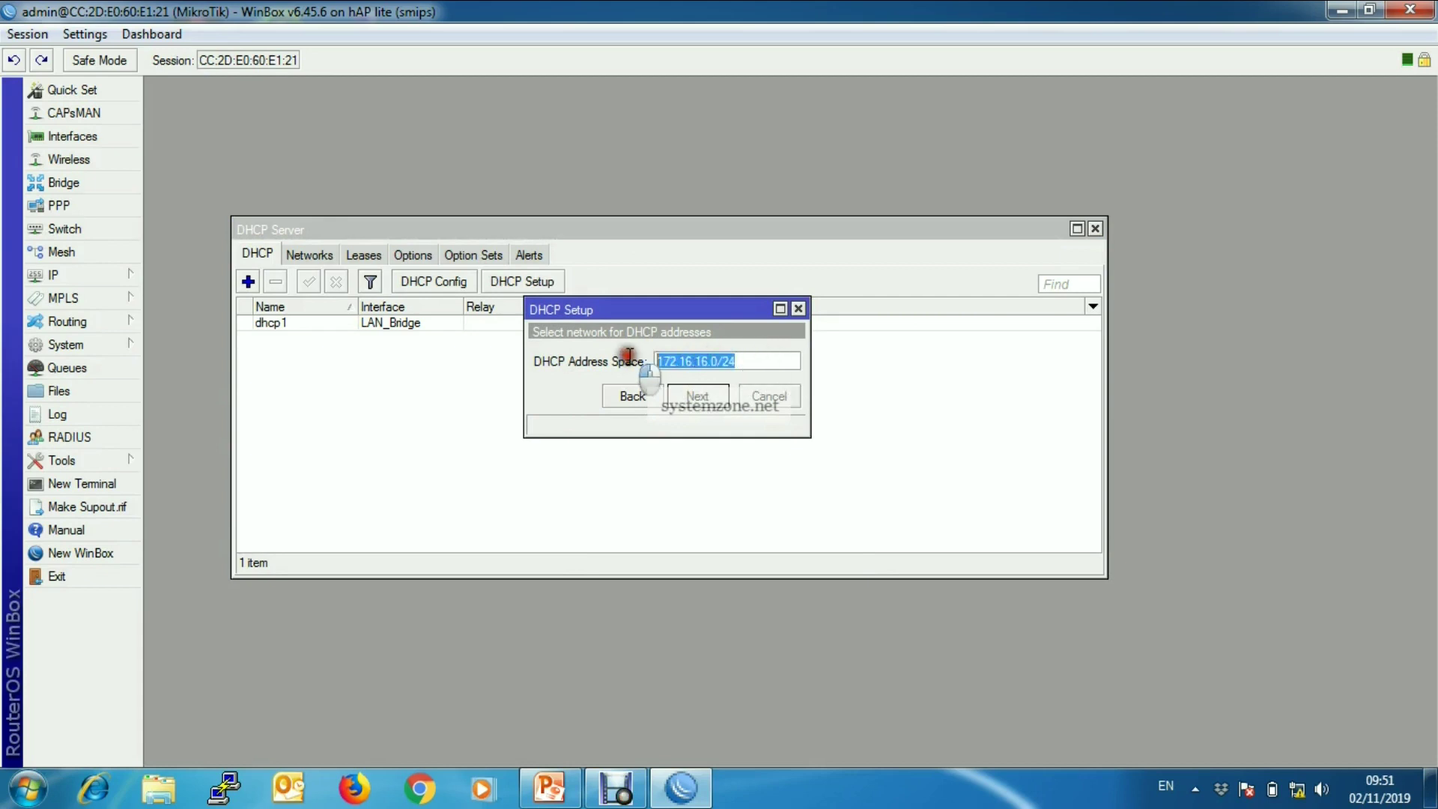
left_click(703, 405)
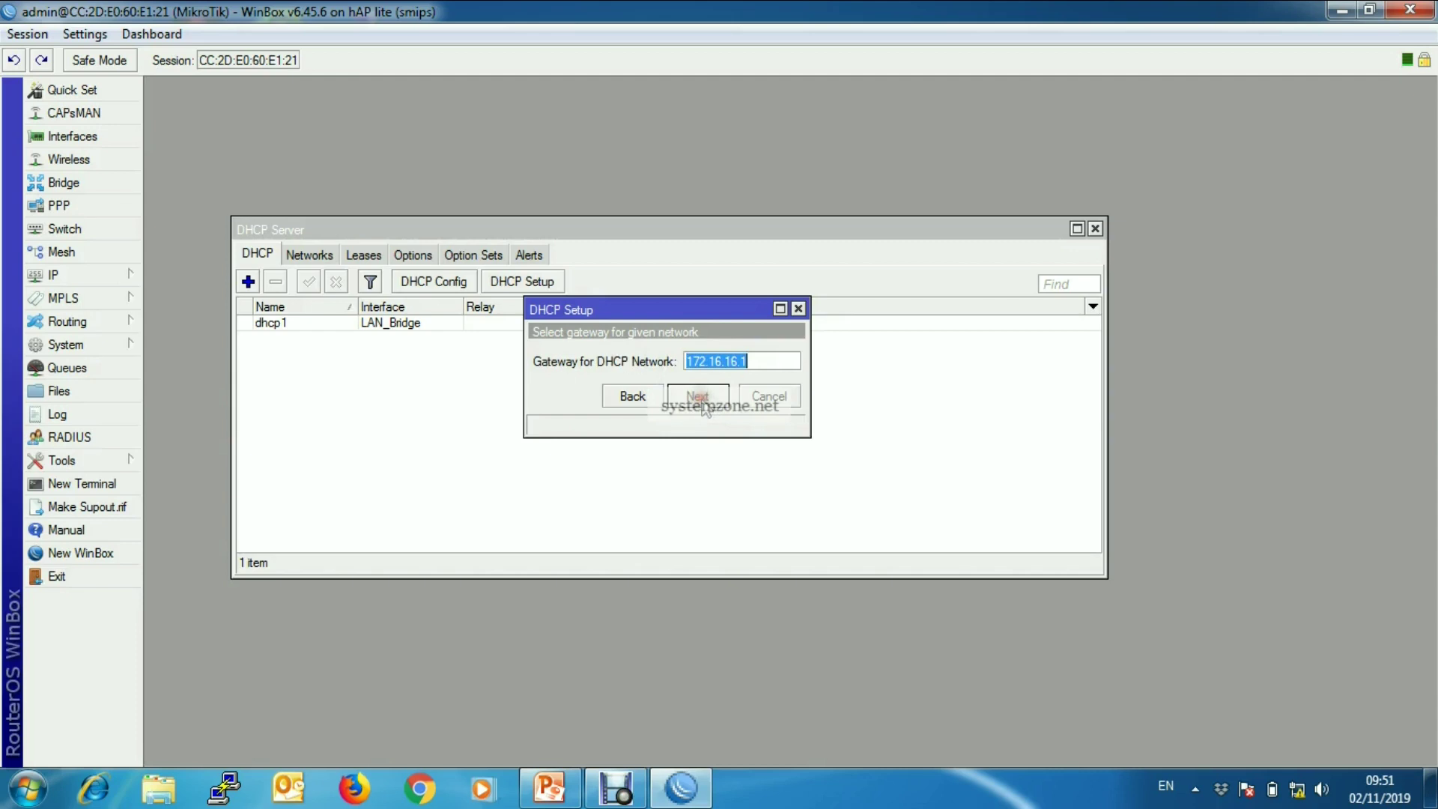
- Accept gateway 172.16.16.1, the default pool, DNS 8.8.8.8 and 00:10:00 lease, then select dhcp2
left_click(779, 361)
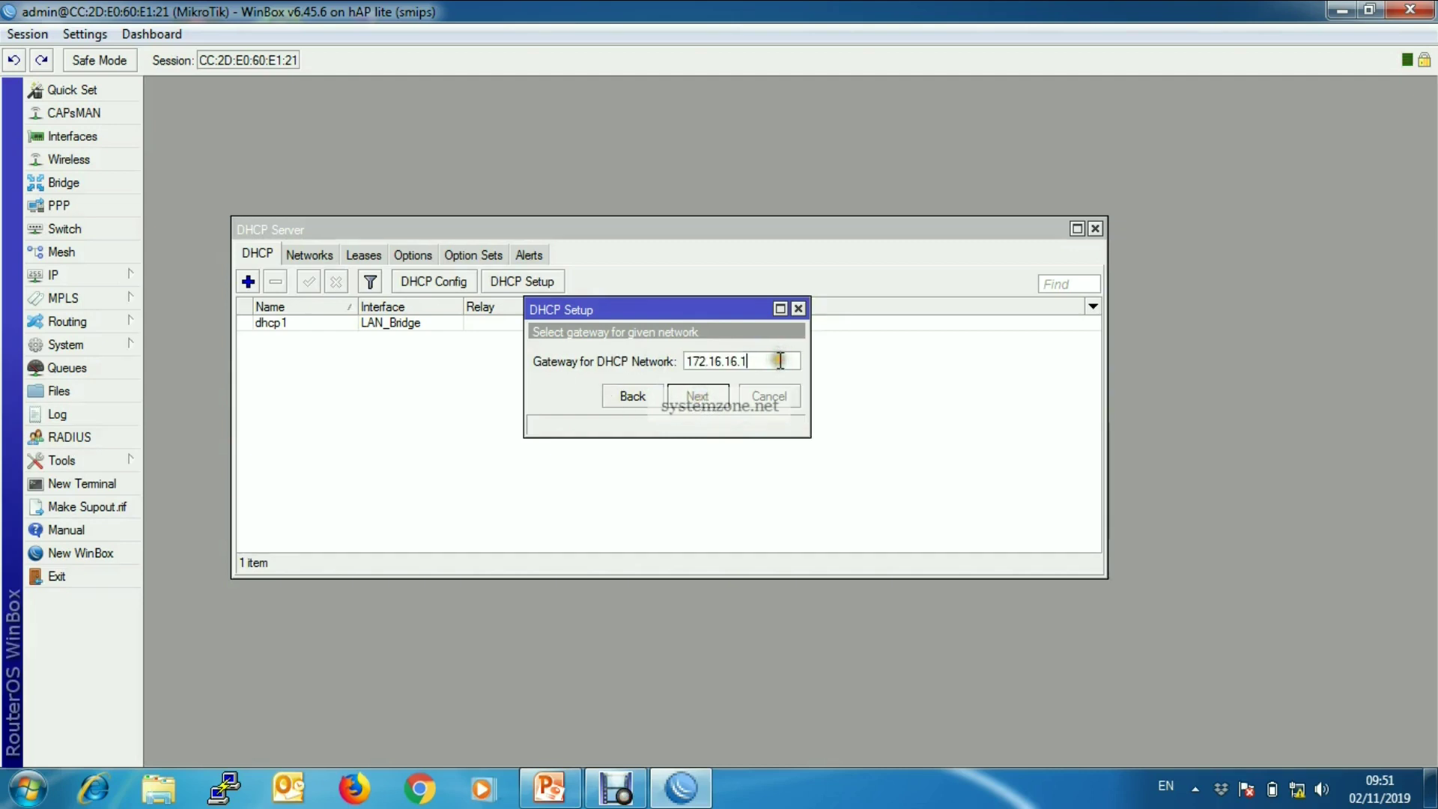
left_click(698, 397)
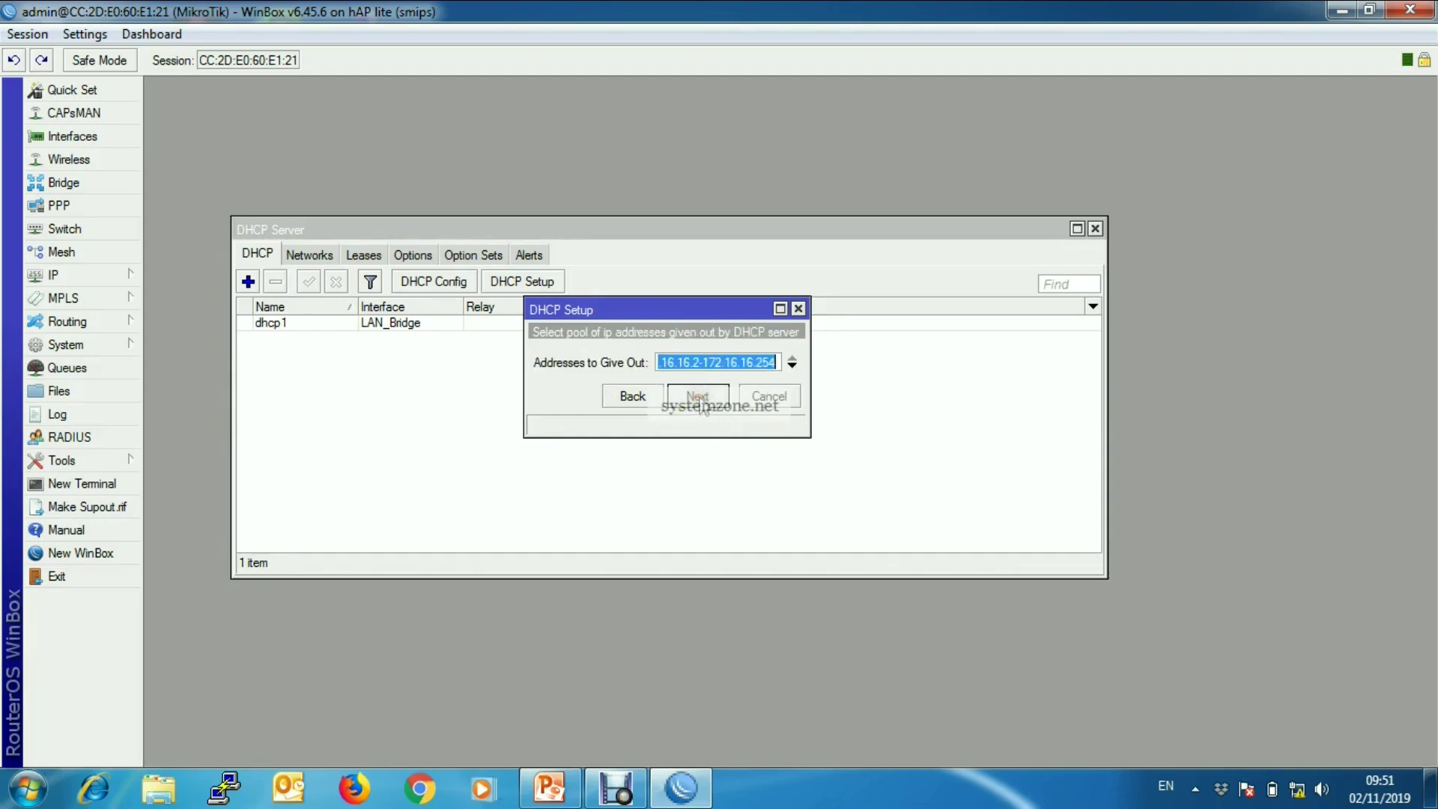
left_click(735, 362)
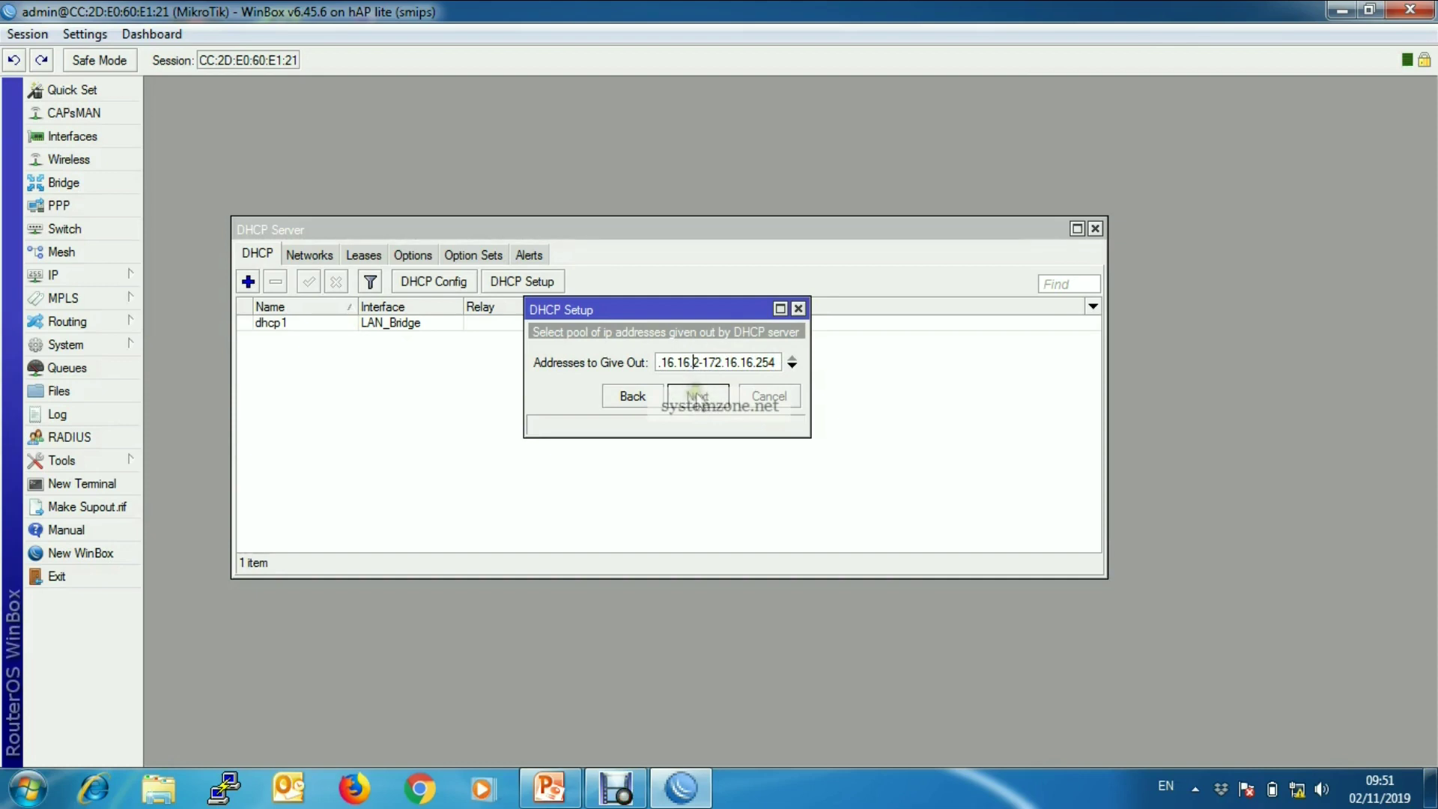
left_click(697, 397)
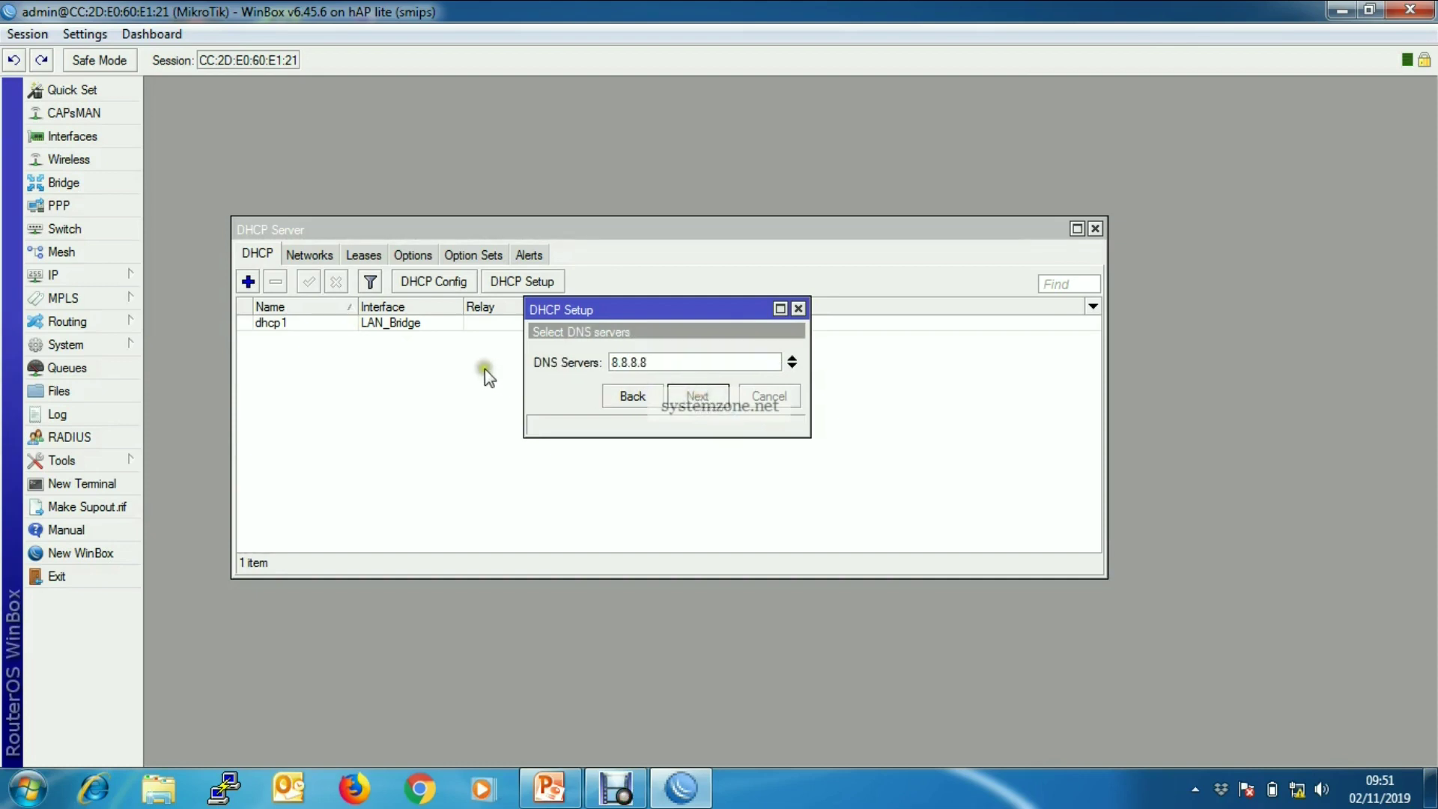
left_click(706, 404)
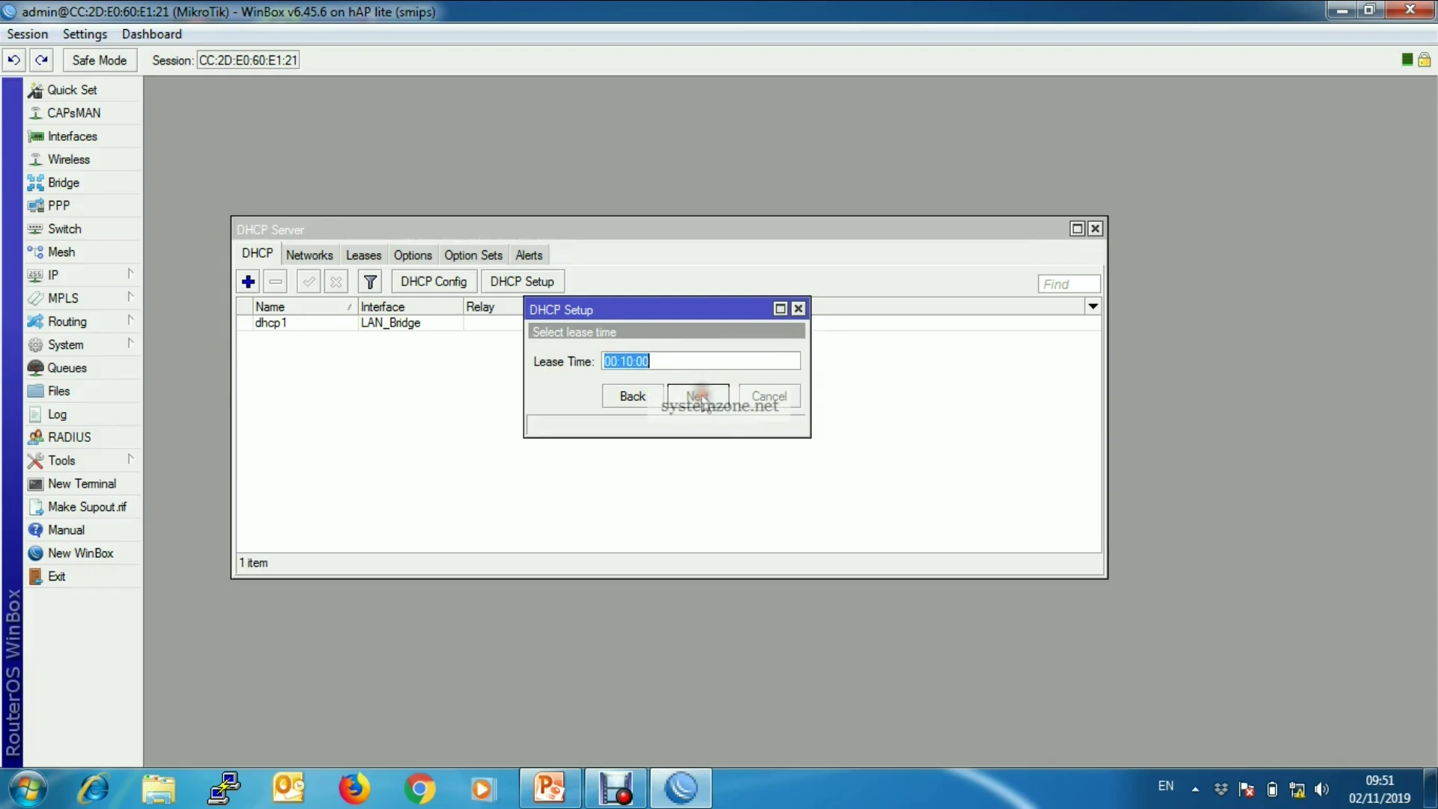
left_click(683, 362)
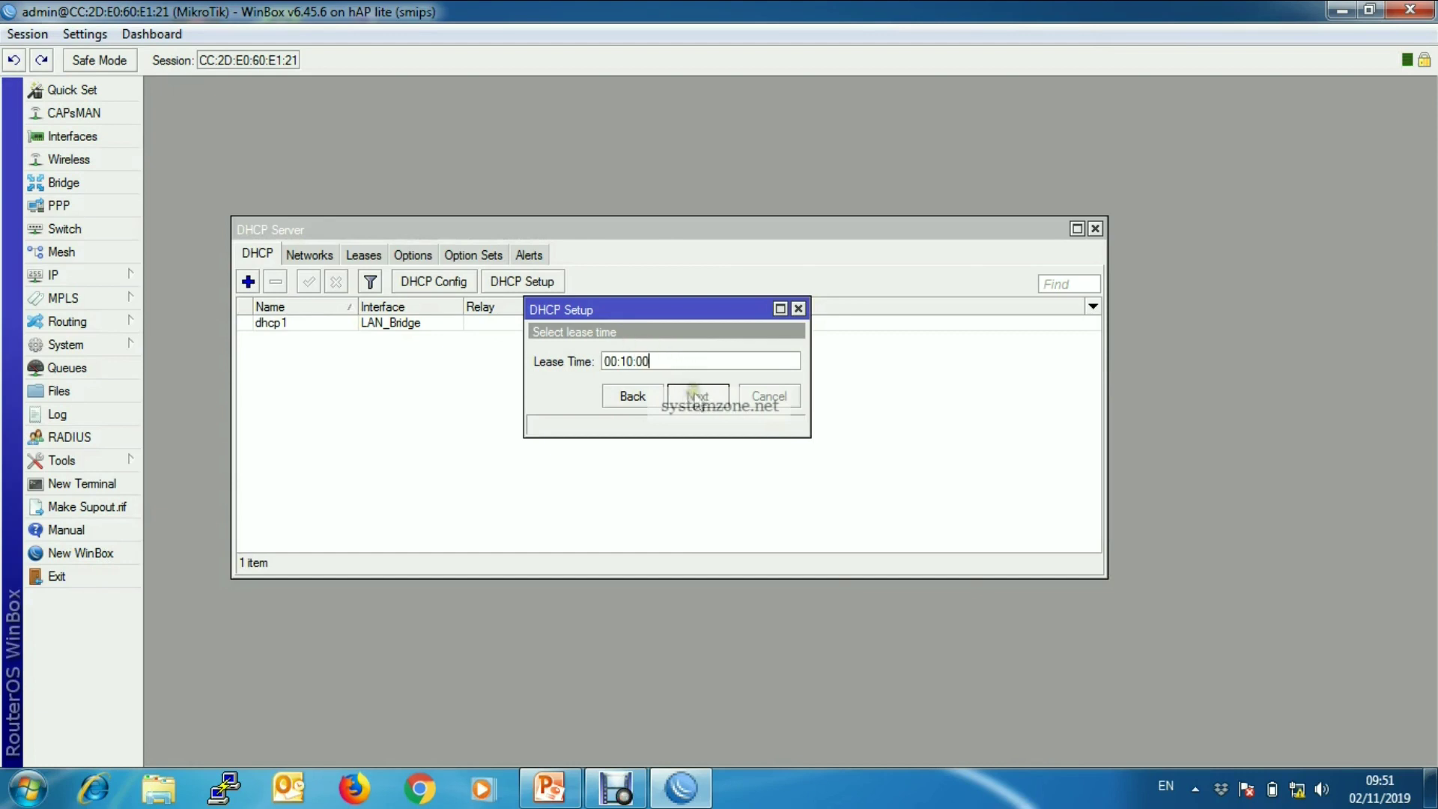
left_click(695, 395)
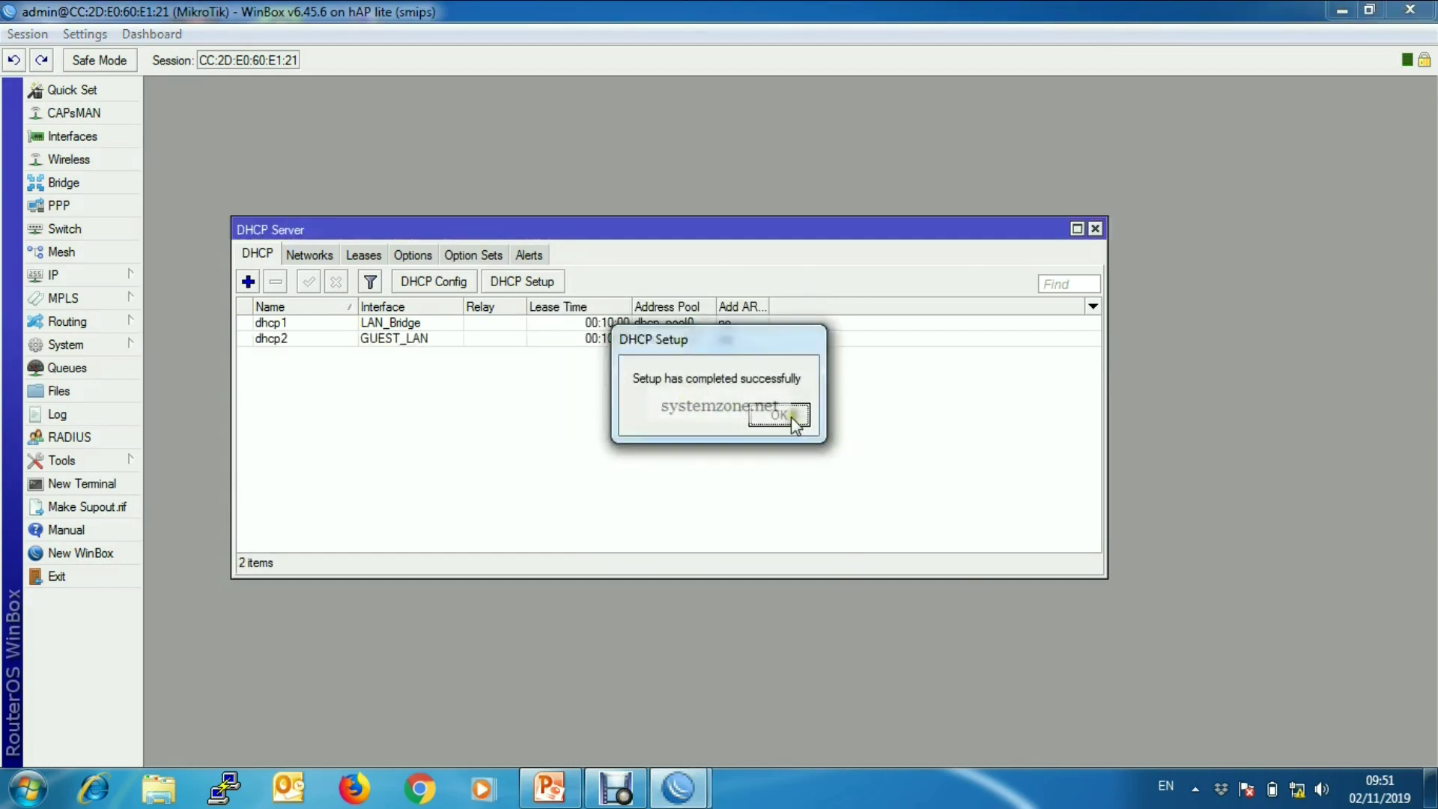
left_click(791, 417)
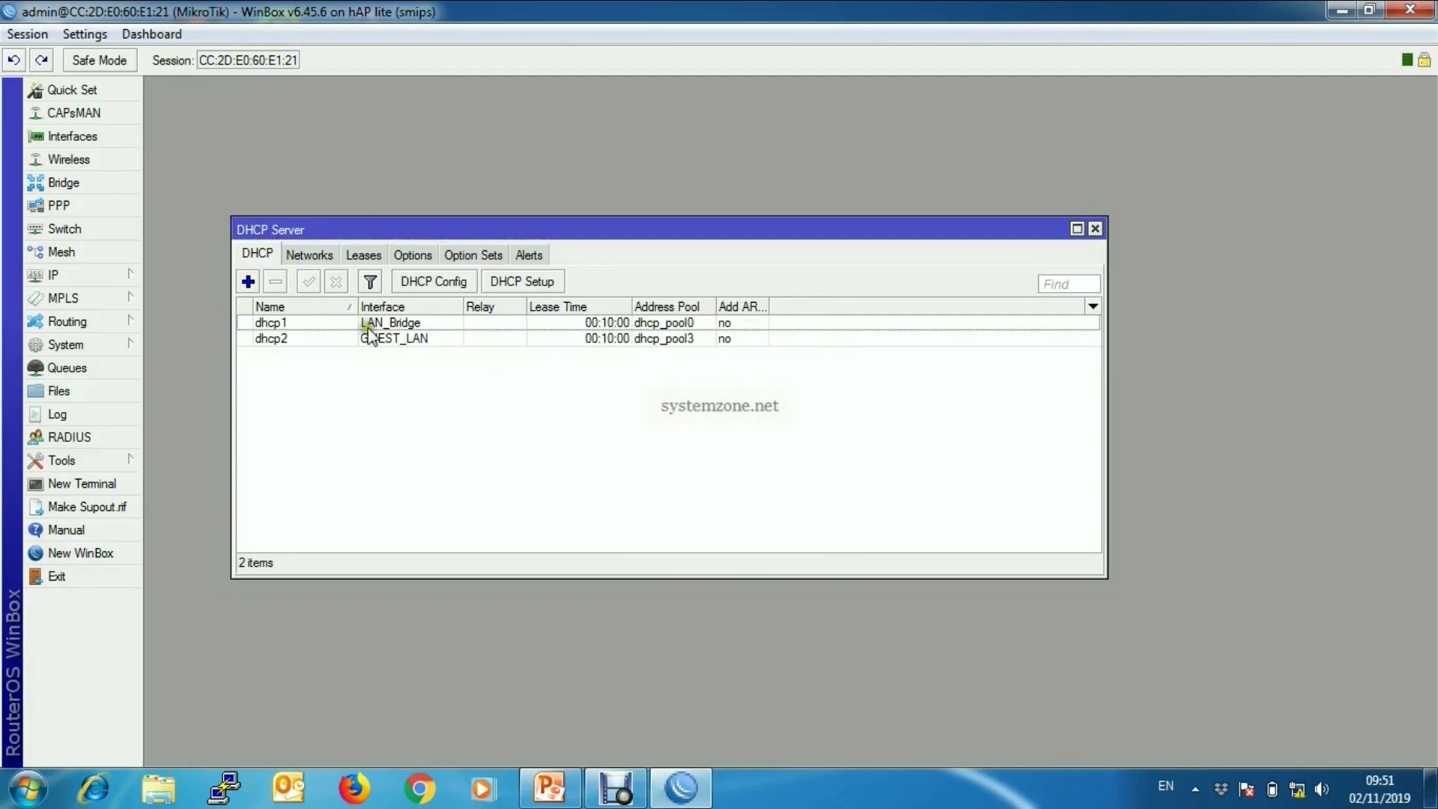
left_click(382, 341)
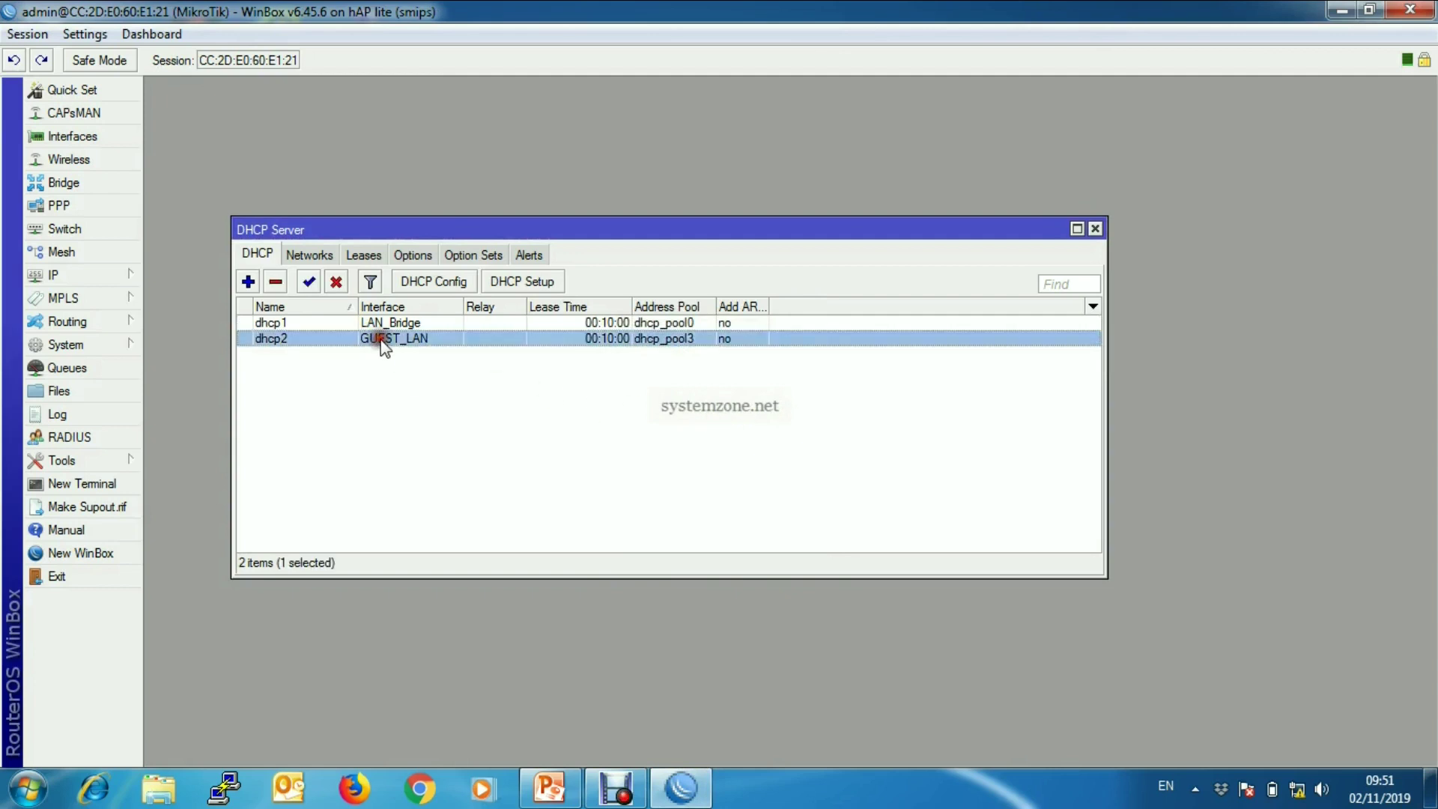
- Connect the laptop to 'MikroTik Guest AP' with its security key and open Network and Sharing Center
left_click(1337, 12)
left_click(1297, 789)
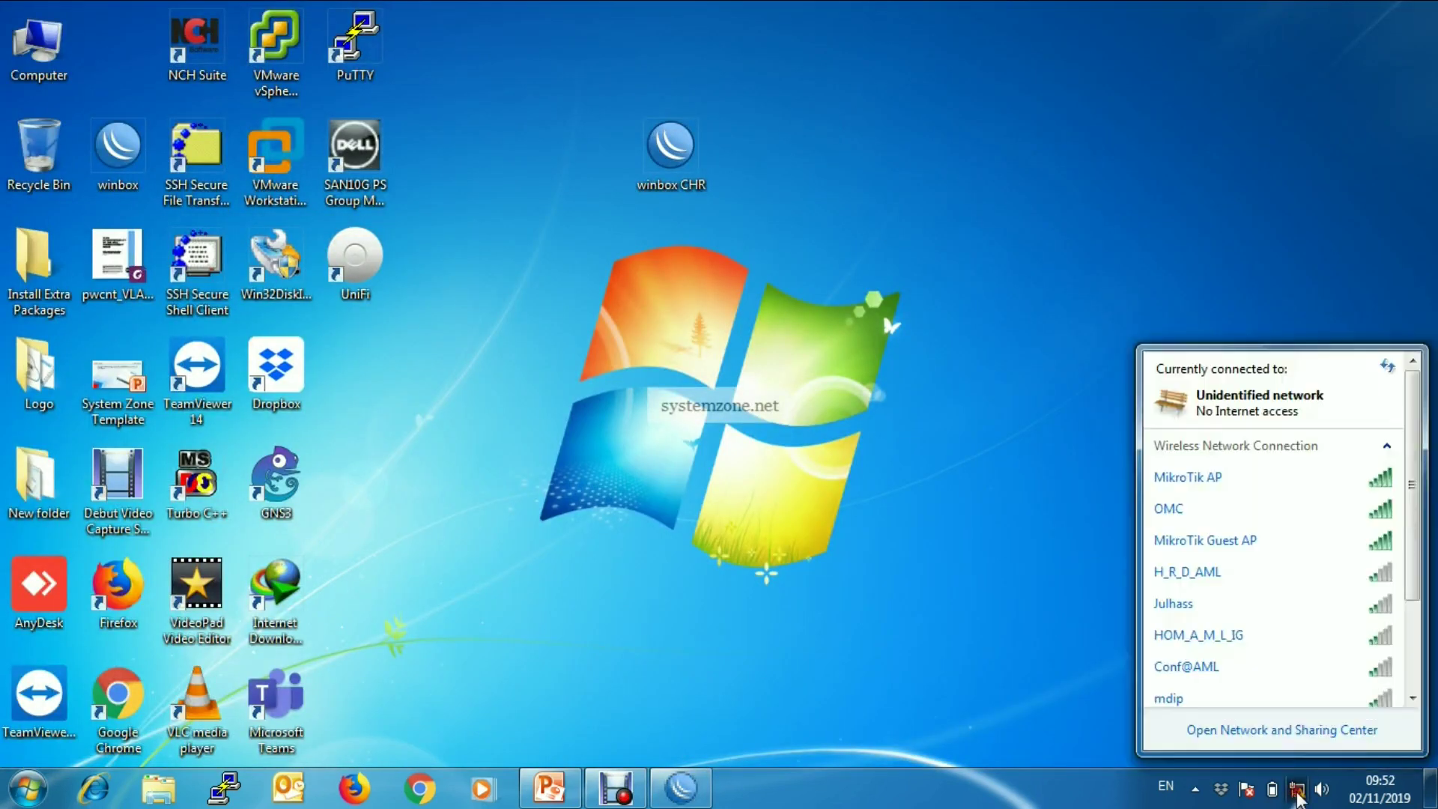
left_click(1250, 548)
left_click(1357, 574)
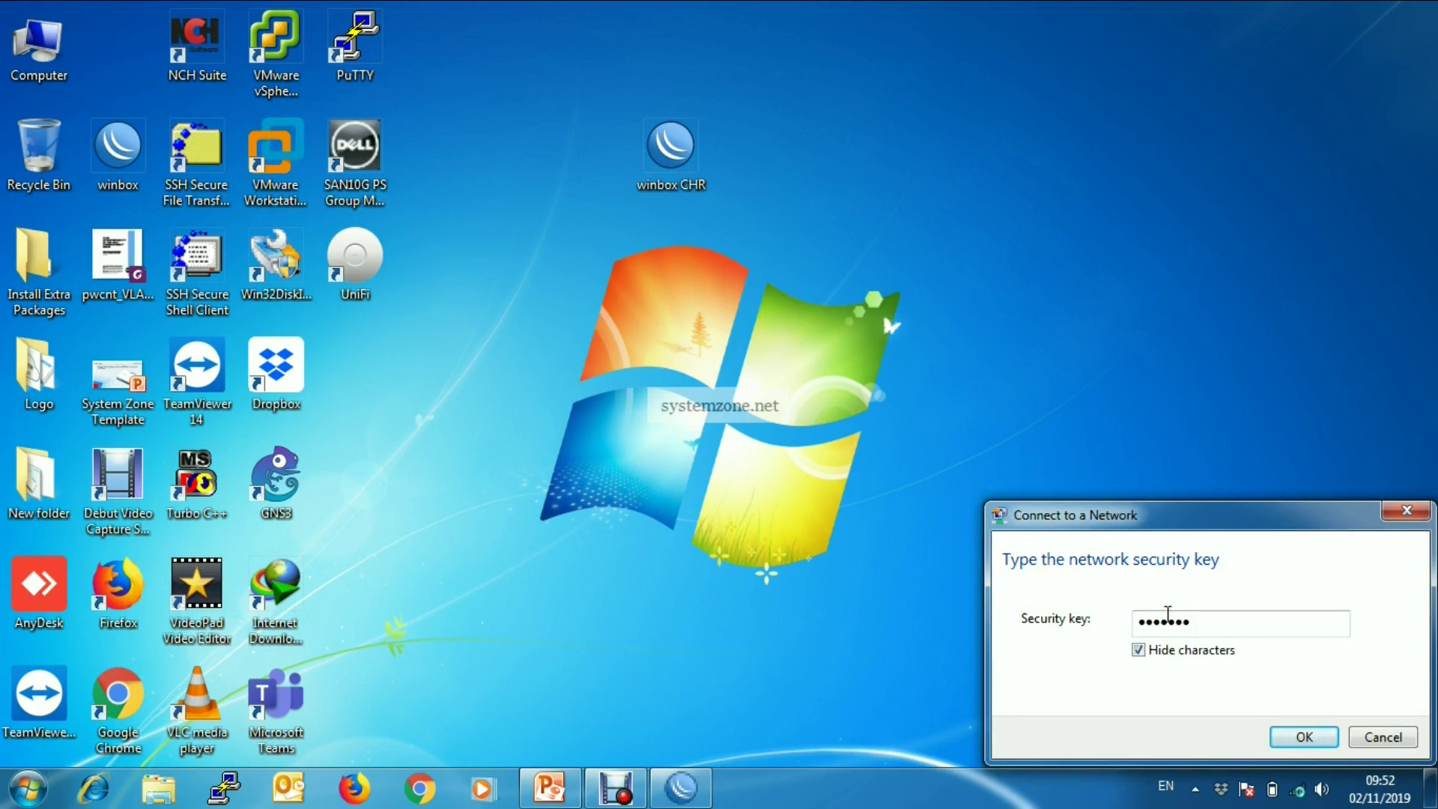
left_click(1307, 738)
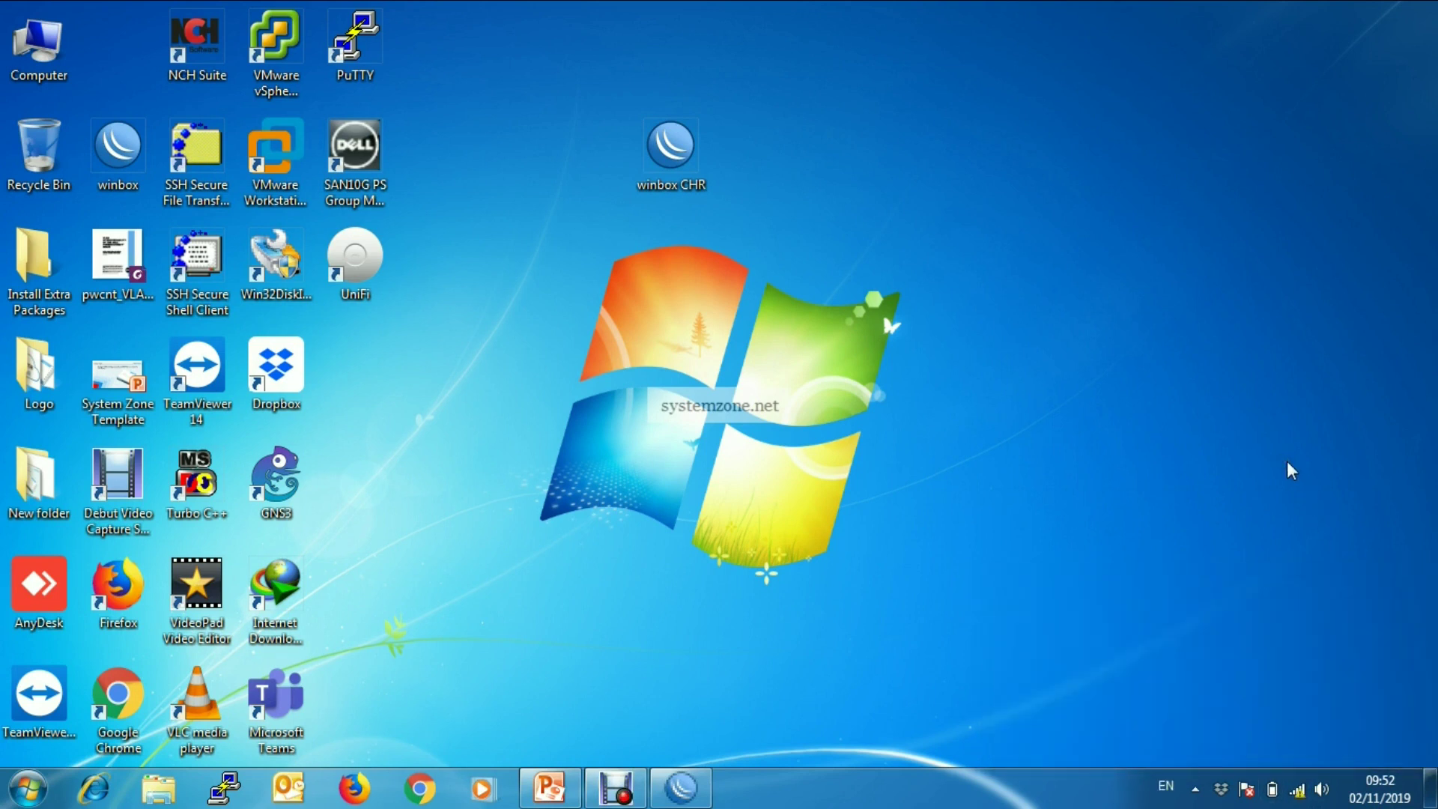
left_click(1298, 789)
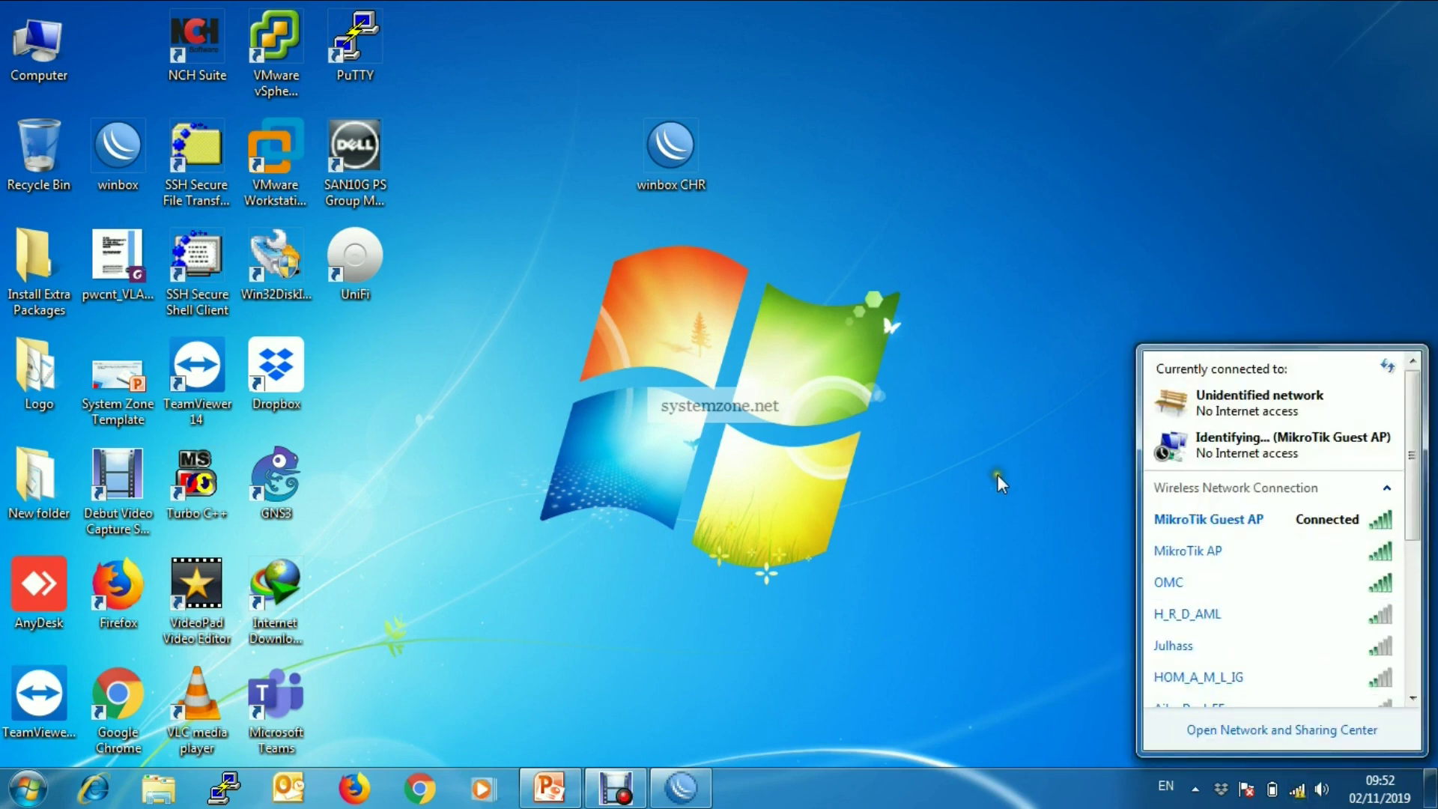
left_click(1277, 734)
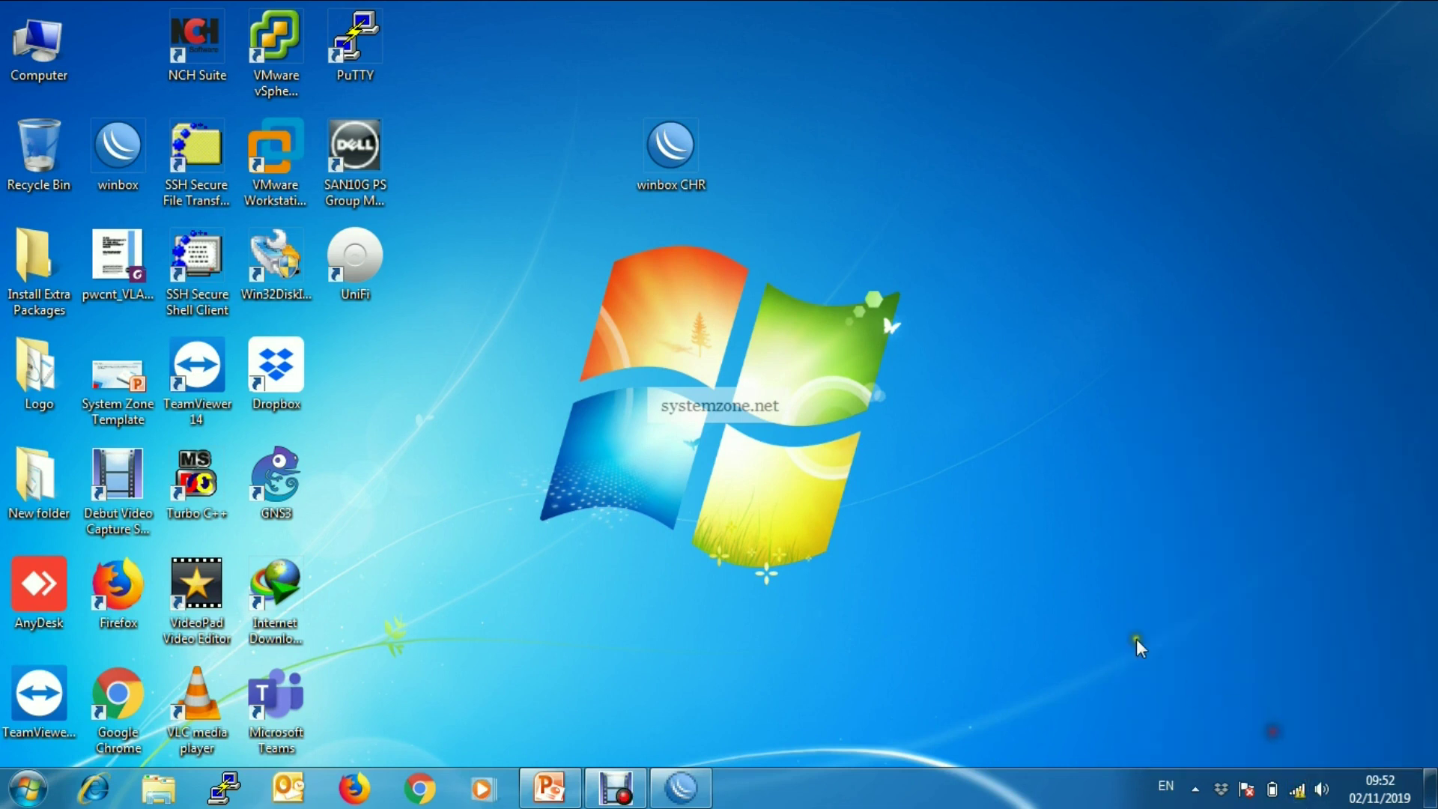
- Check the wireless connection details showing assigned IPv4 address 172.16.16.254
left_click(1162, 422)
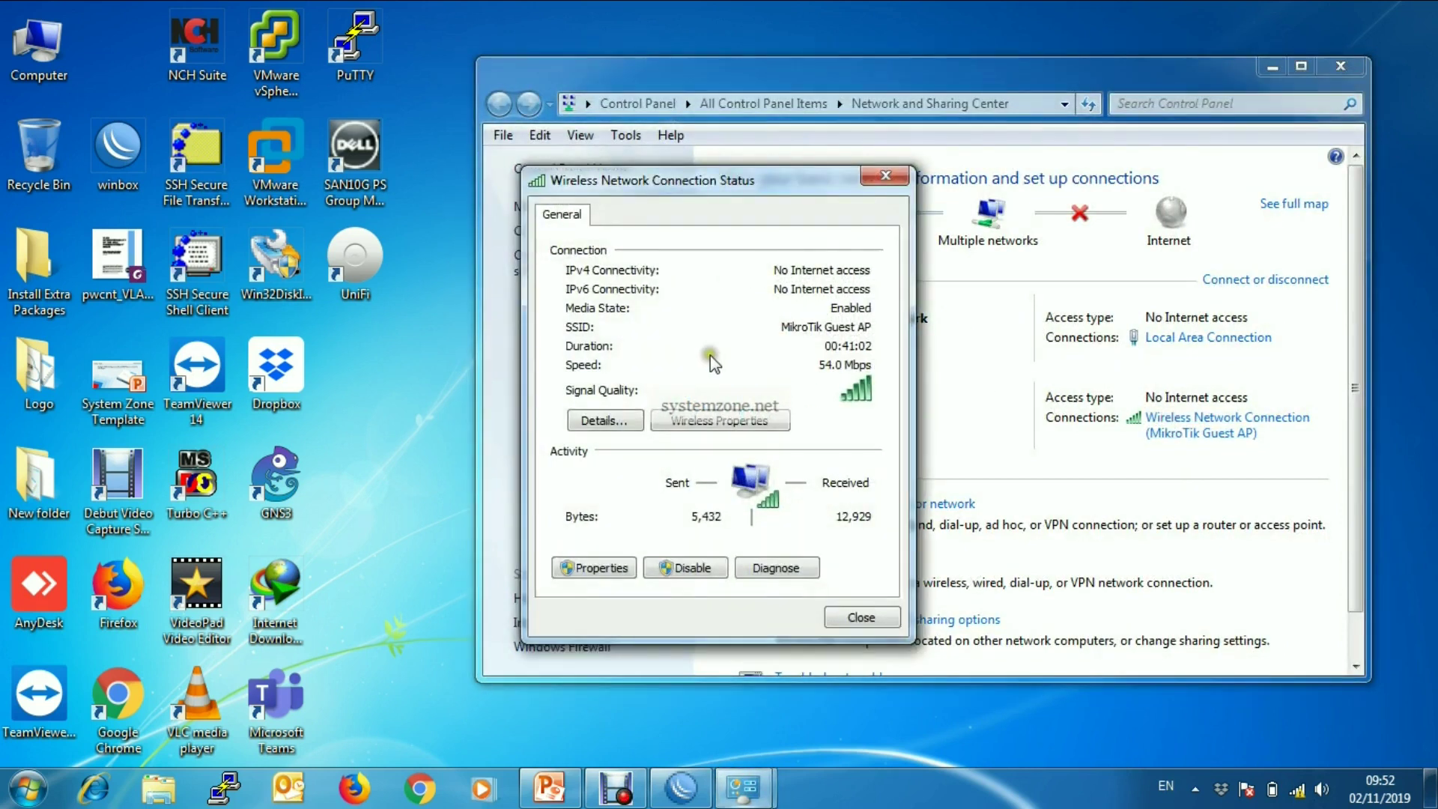
left_click(604, 419)
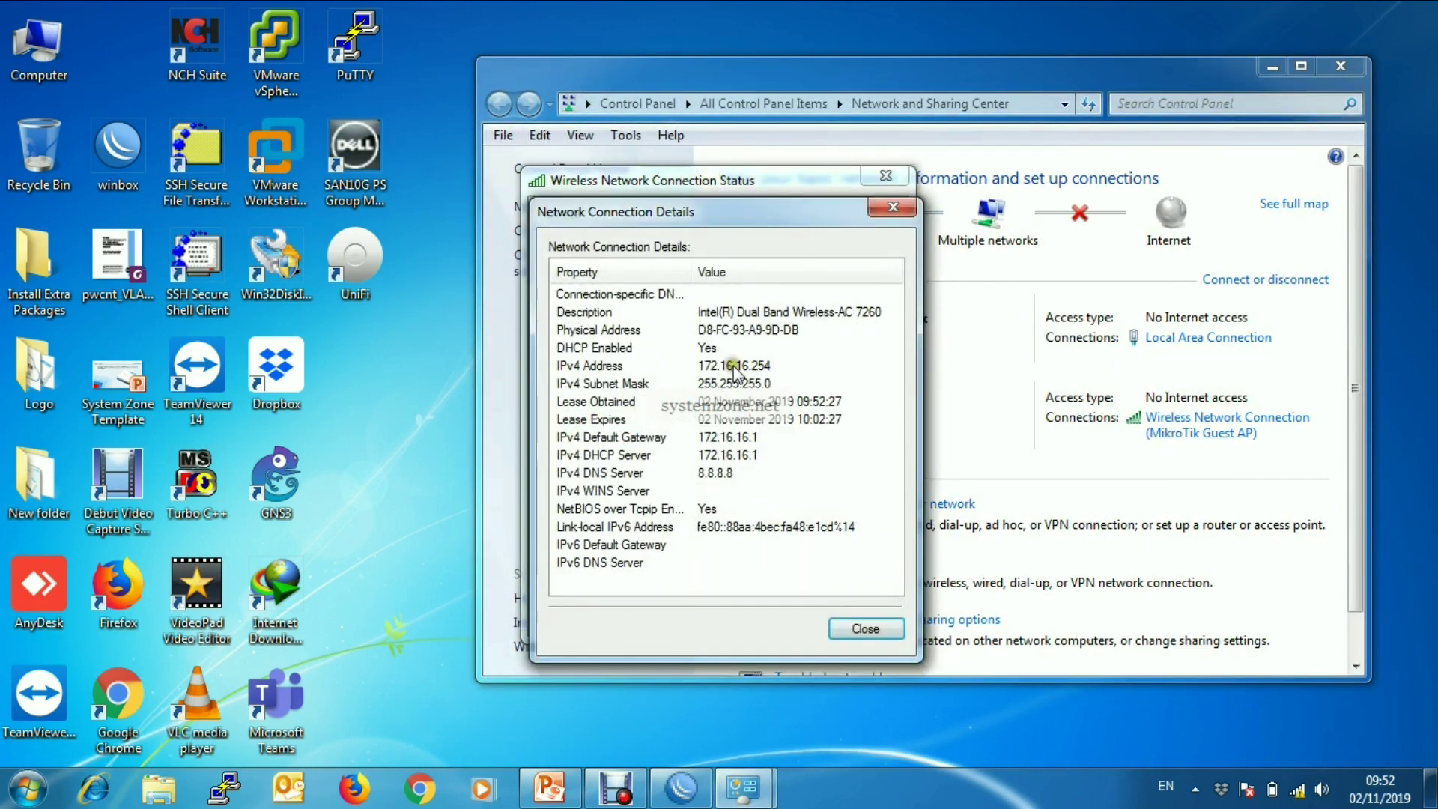
left_click(718, 367)
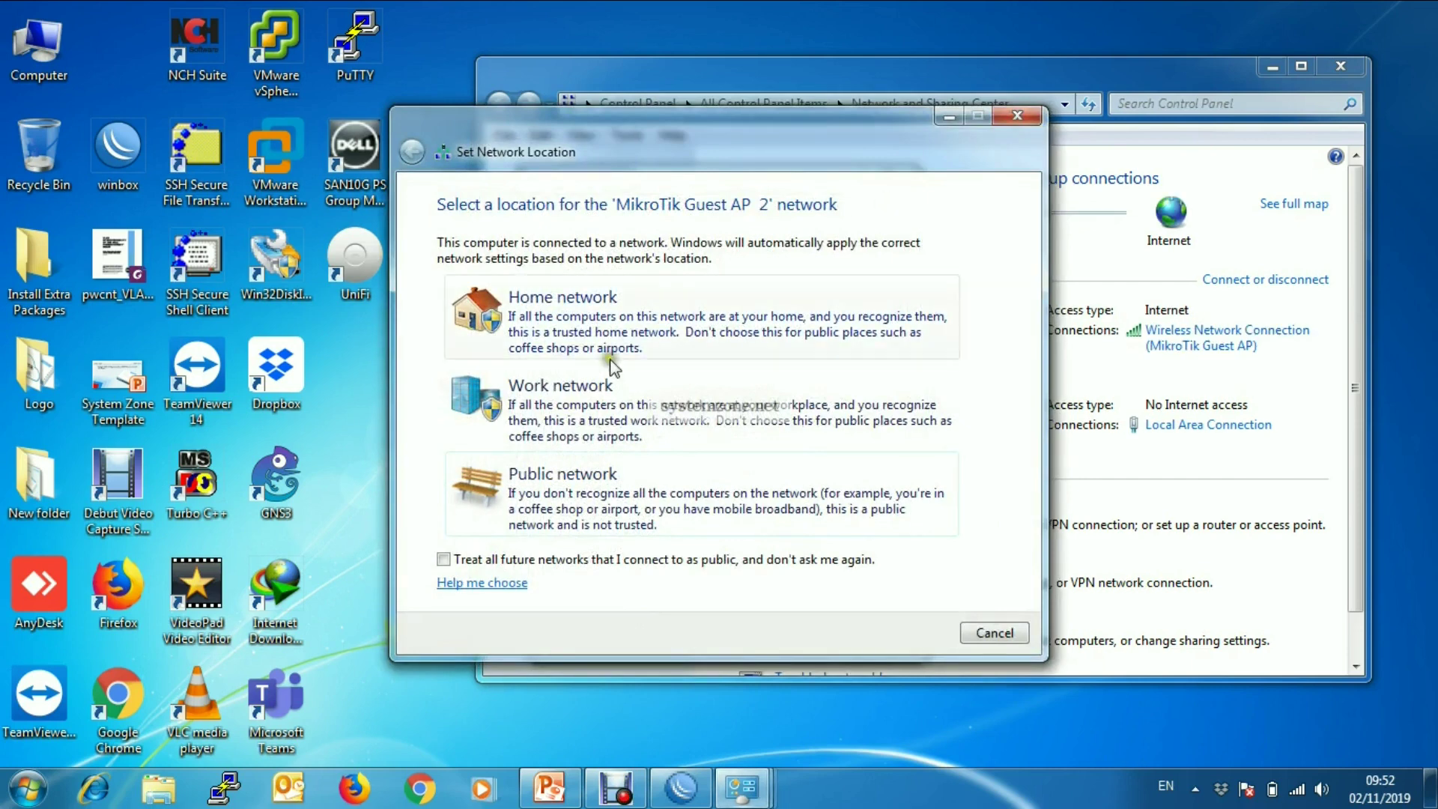
- Set the guest network location to Work, close the network windows, and restore WinBox
left_click(564, 397)
left_click(1015, 112)
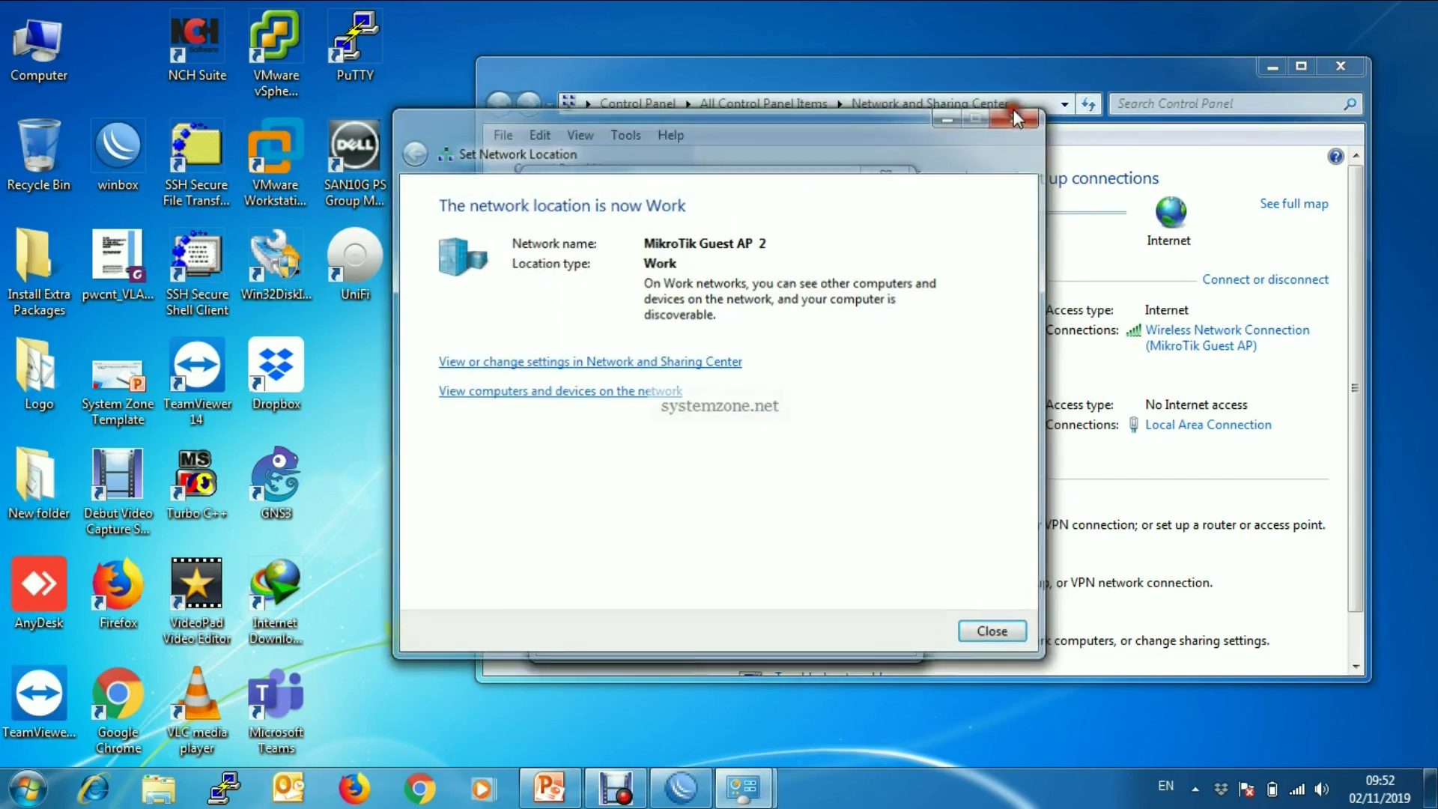
left_click(888, 215)
left_click(886, 176)
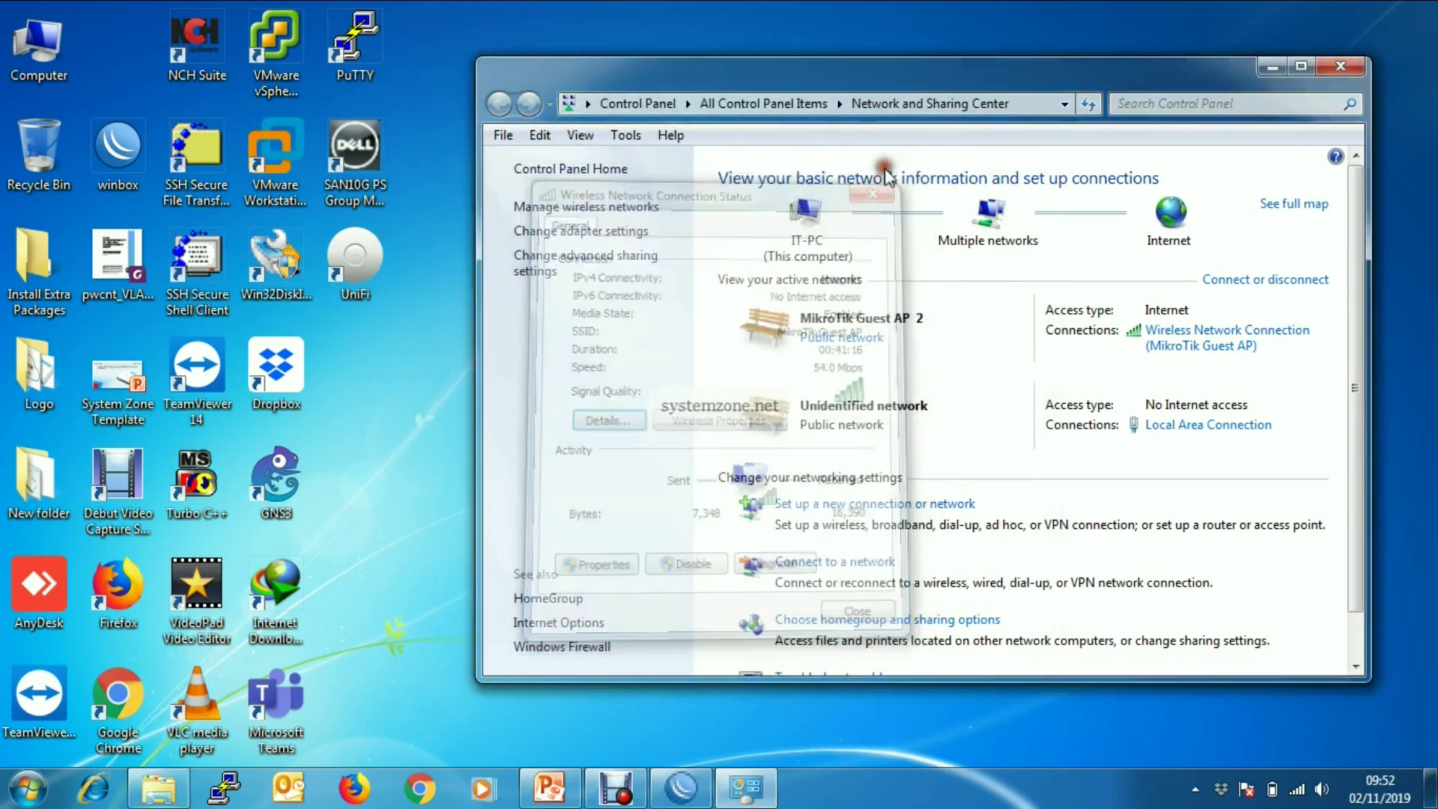
left_click(1342, 66)
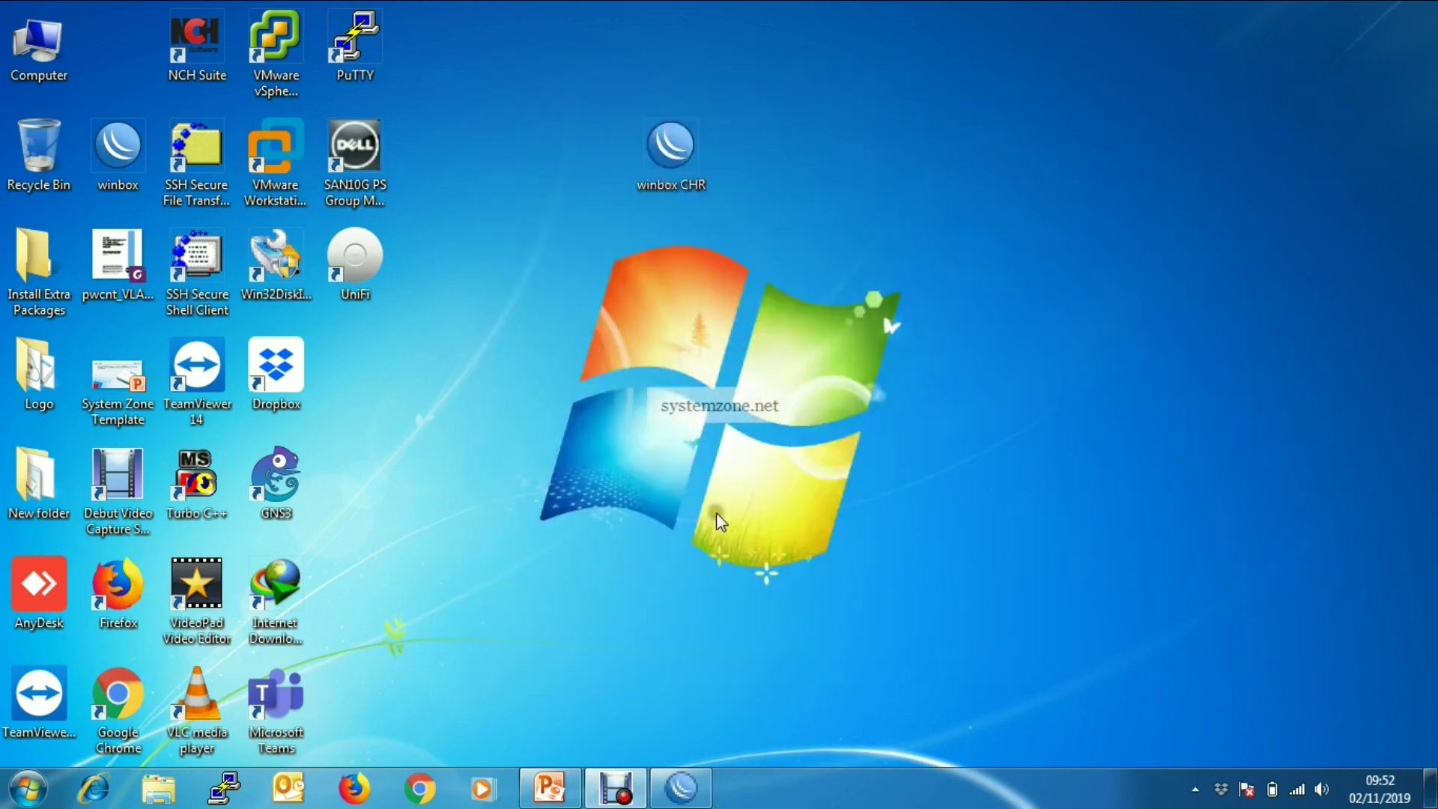
left_click(681, 787)
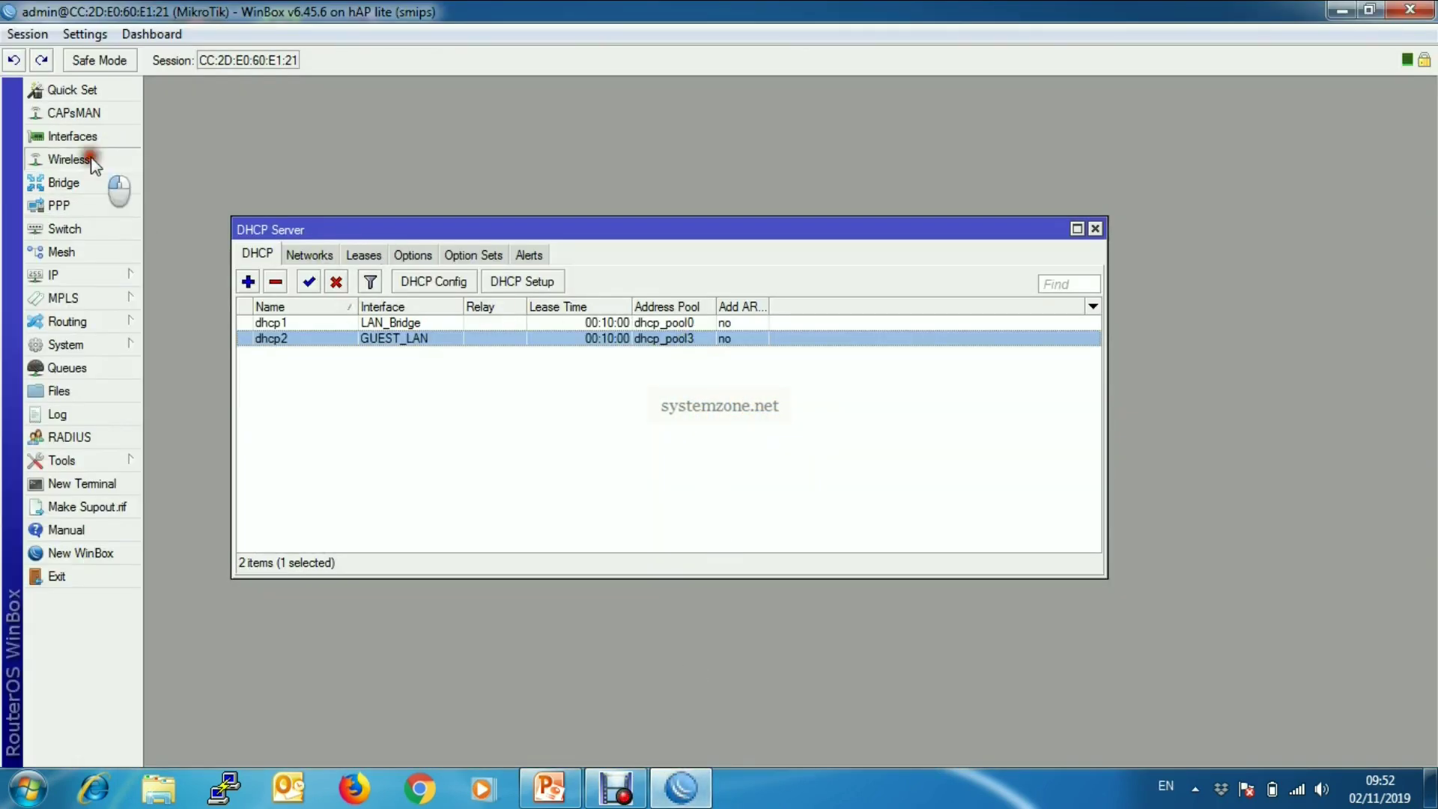
- View the wireless Registration table and select the guest client on wlan2
left_click(69, 159)
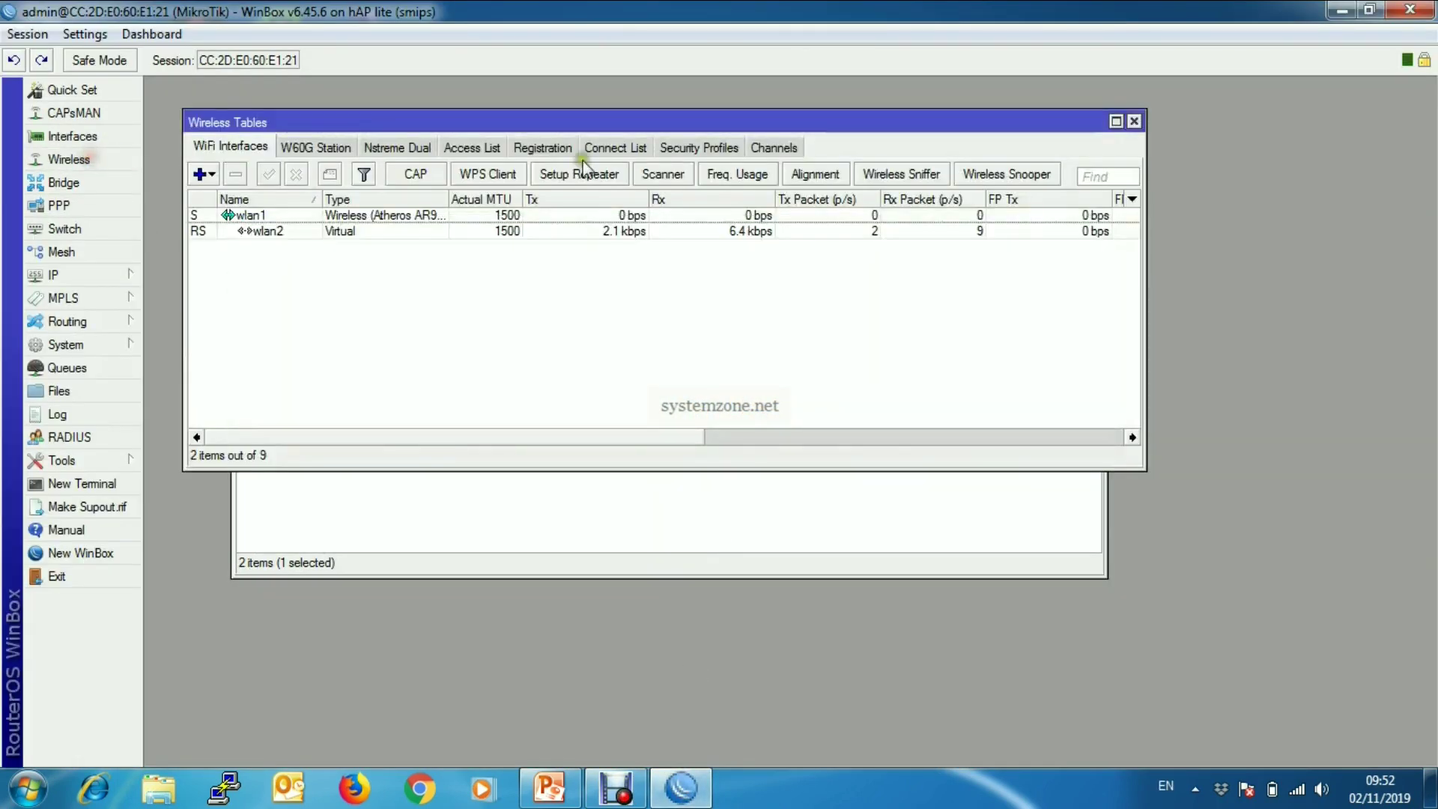
left_click(541, 148)
left_click(358, 216)
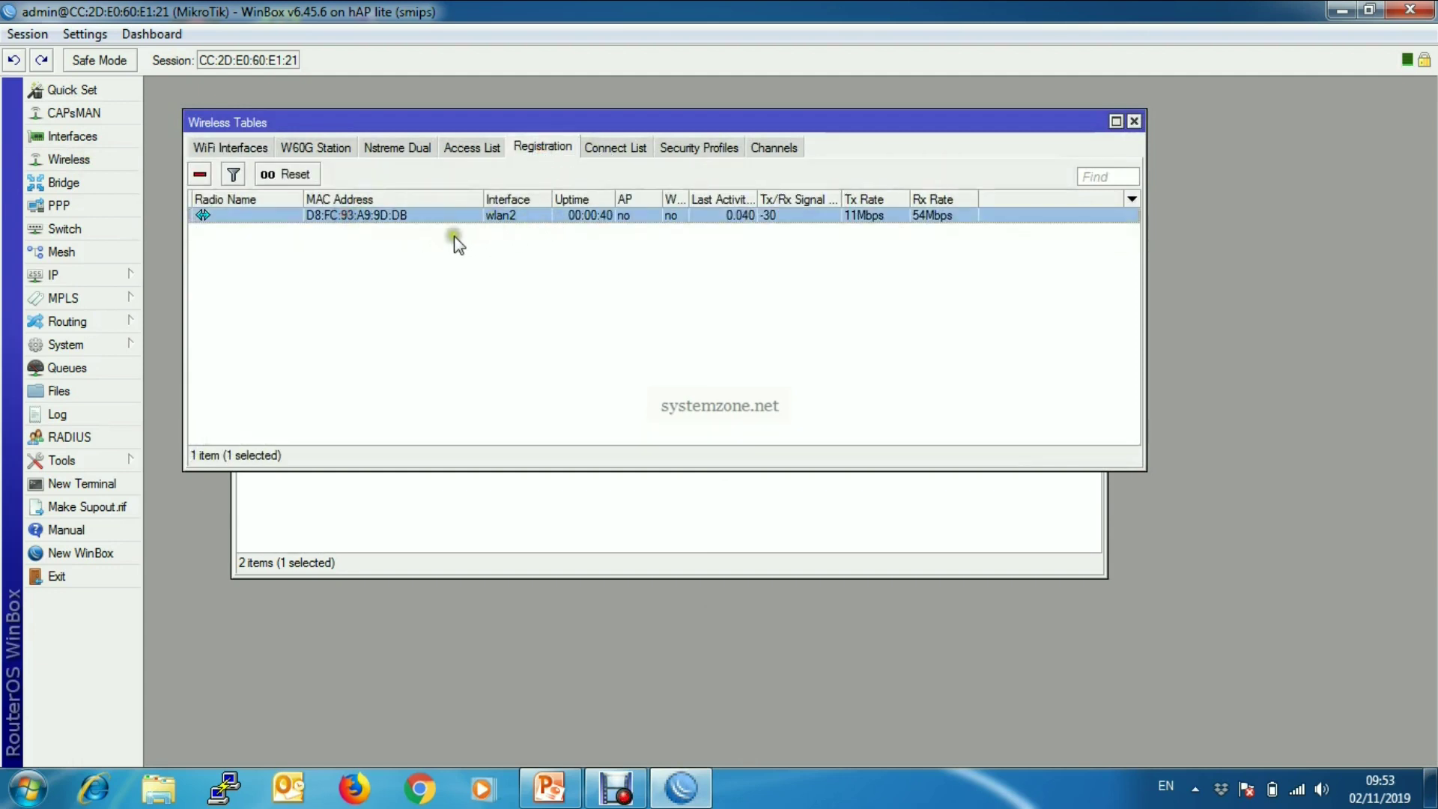
- Check the guest client's DHCP lease on dhcp2, then close both WinBox windows
left_click(118, 272)
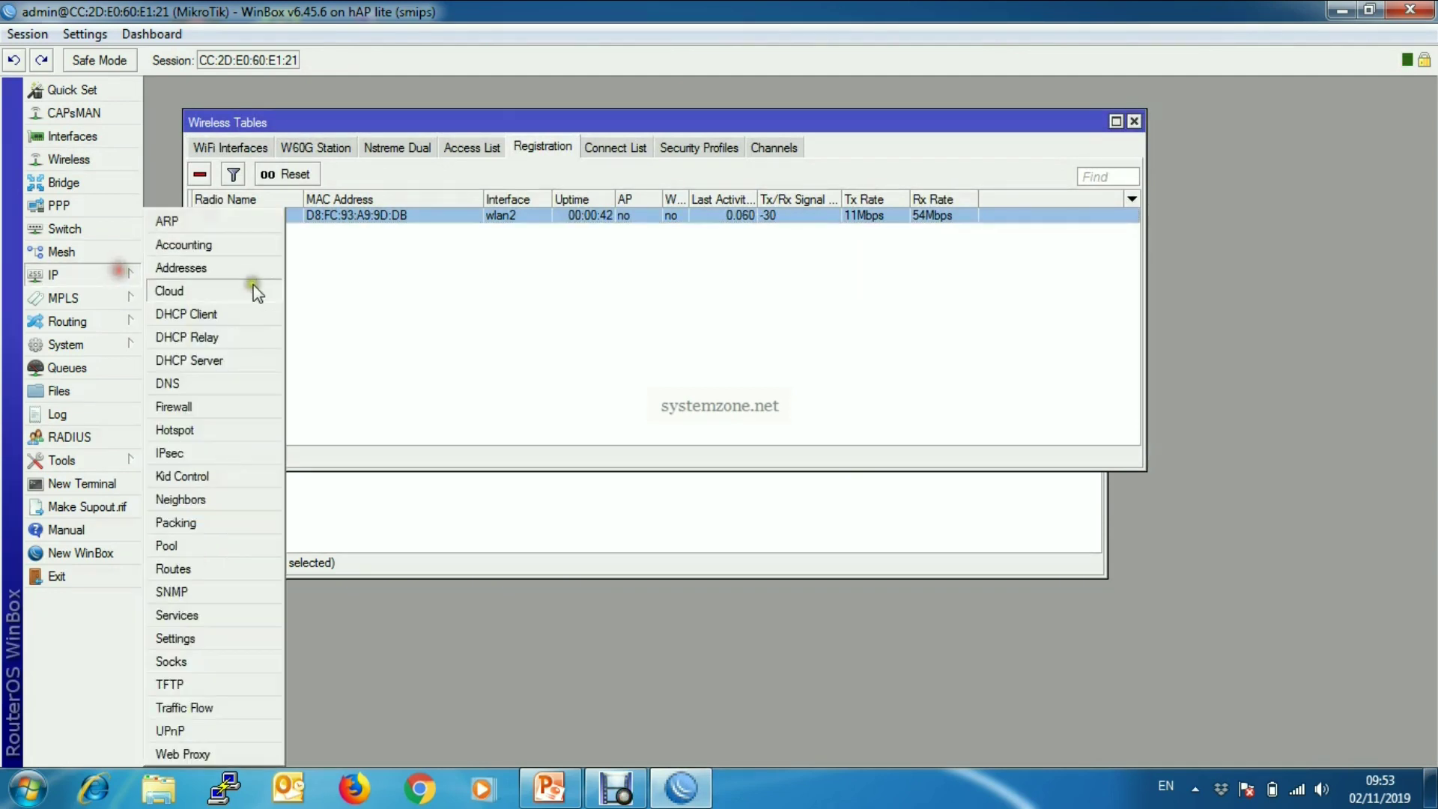
left_click(229, 361)
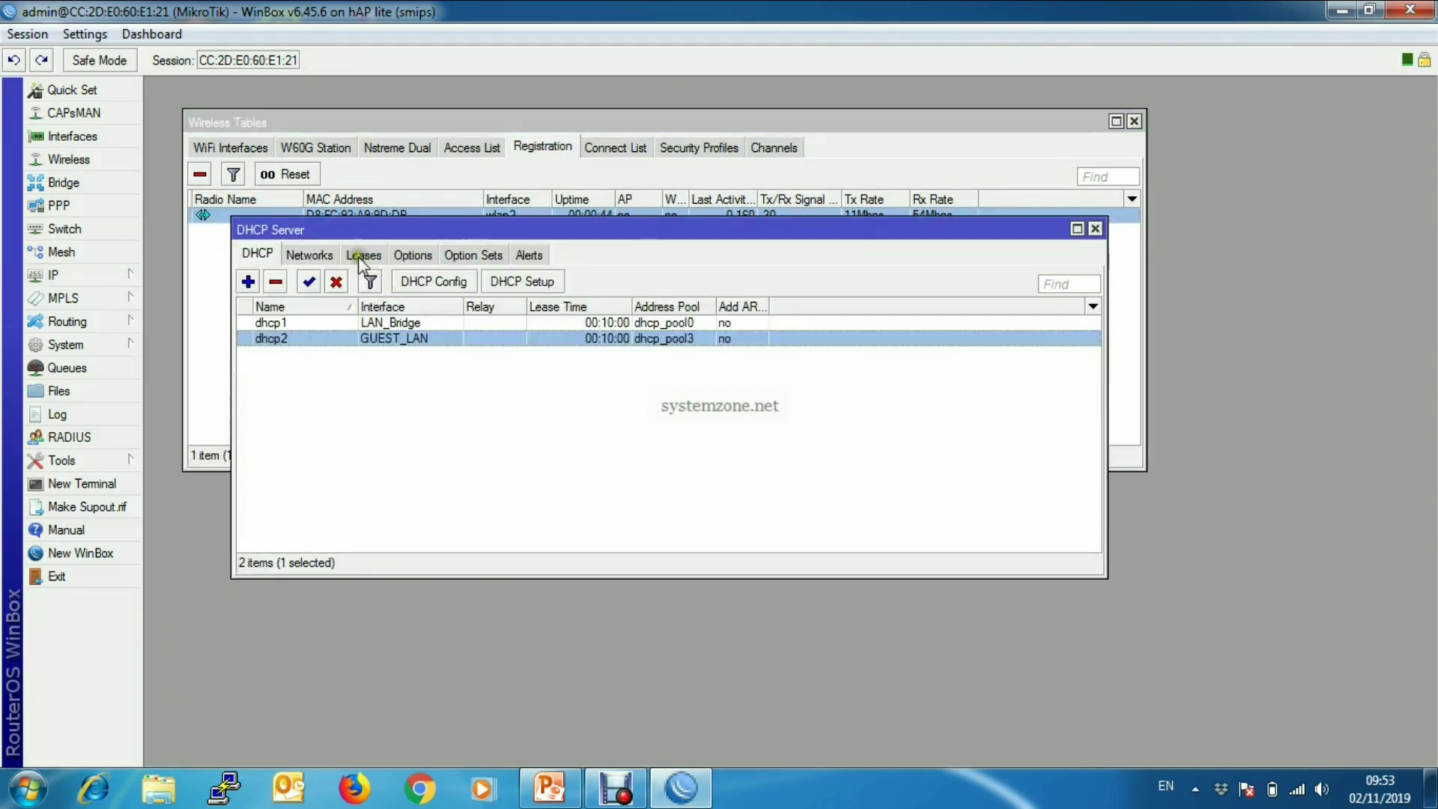
left_click(362, 254)
left_click(391, 324)
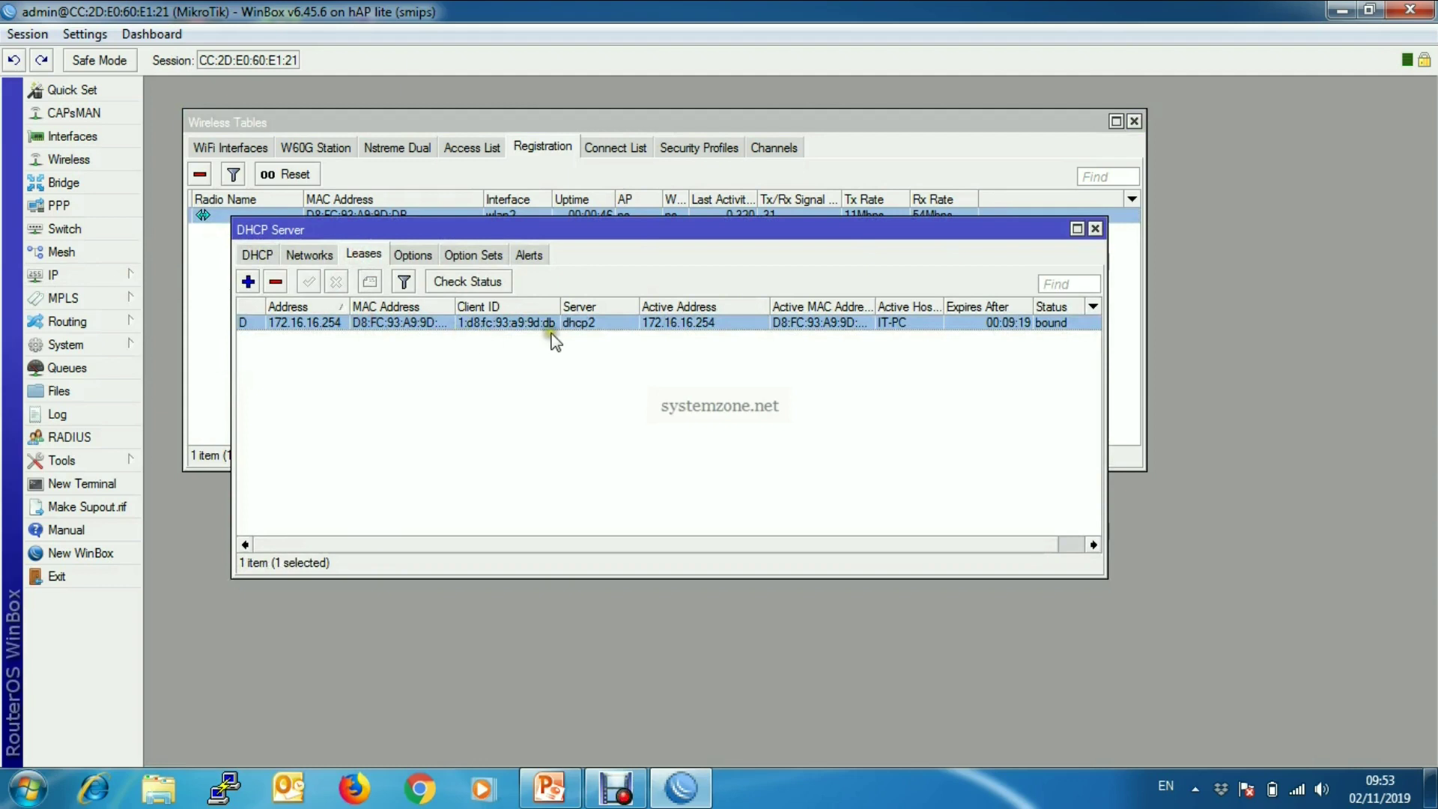
left_click(1096, 228)
left_click(1134, 121)
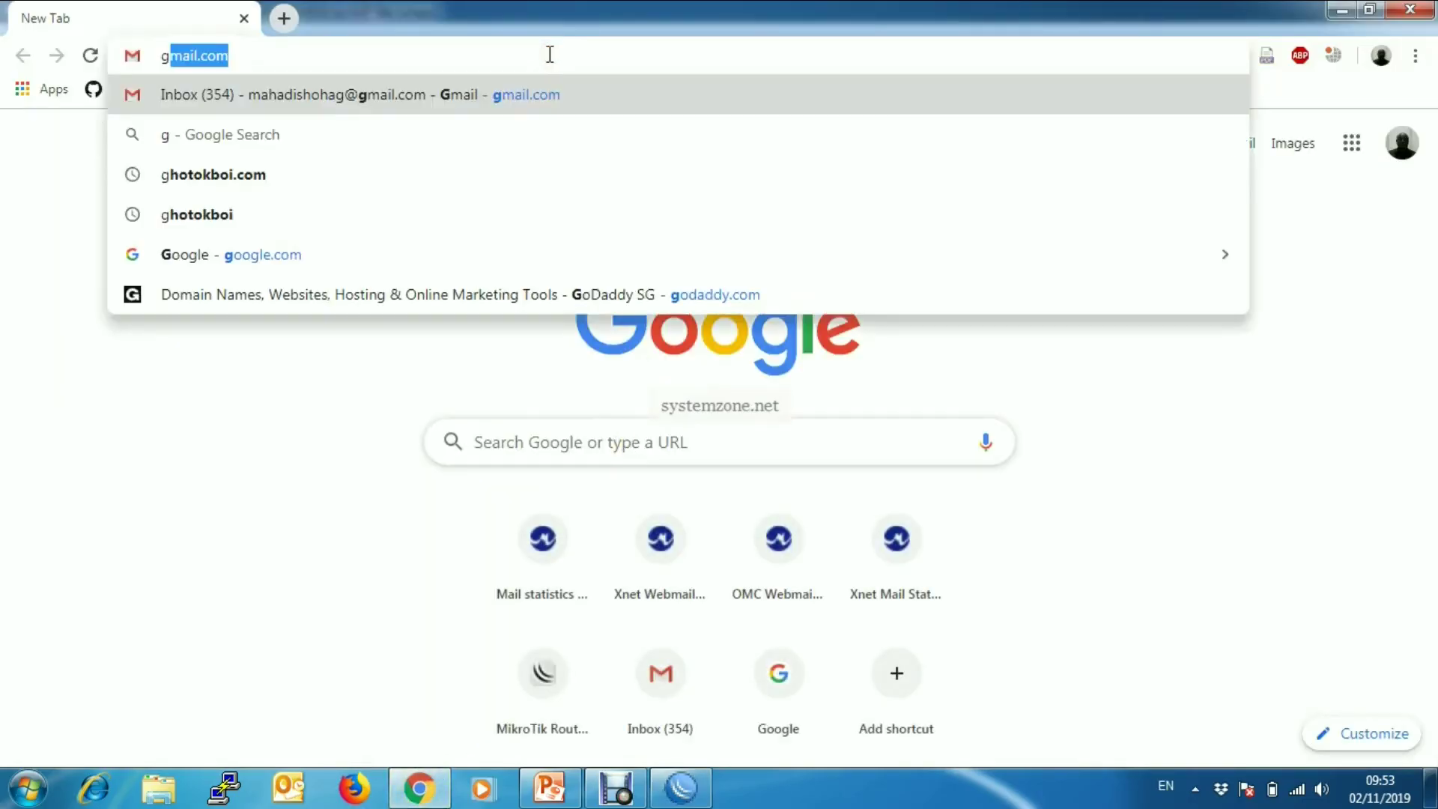
- Load google.com in Chrome to confirm guest internet access, then close the browser
key("Return")
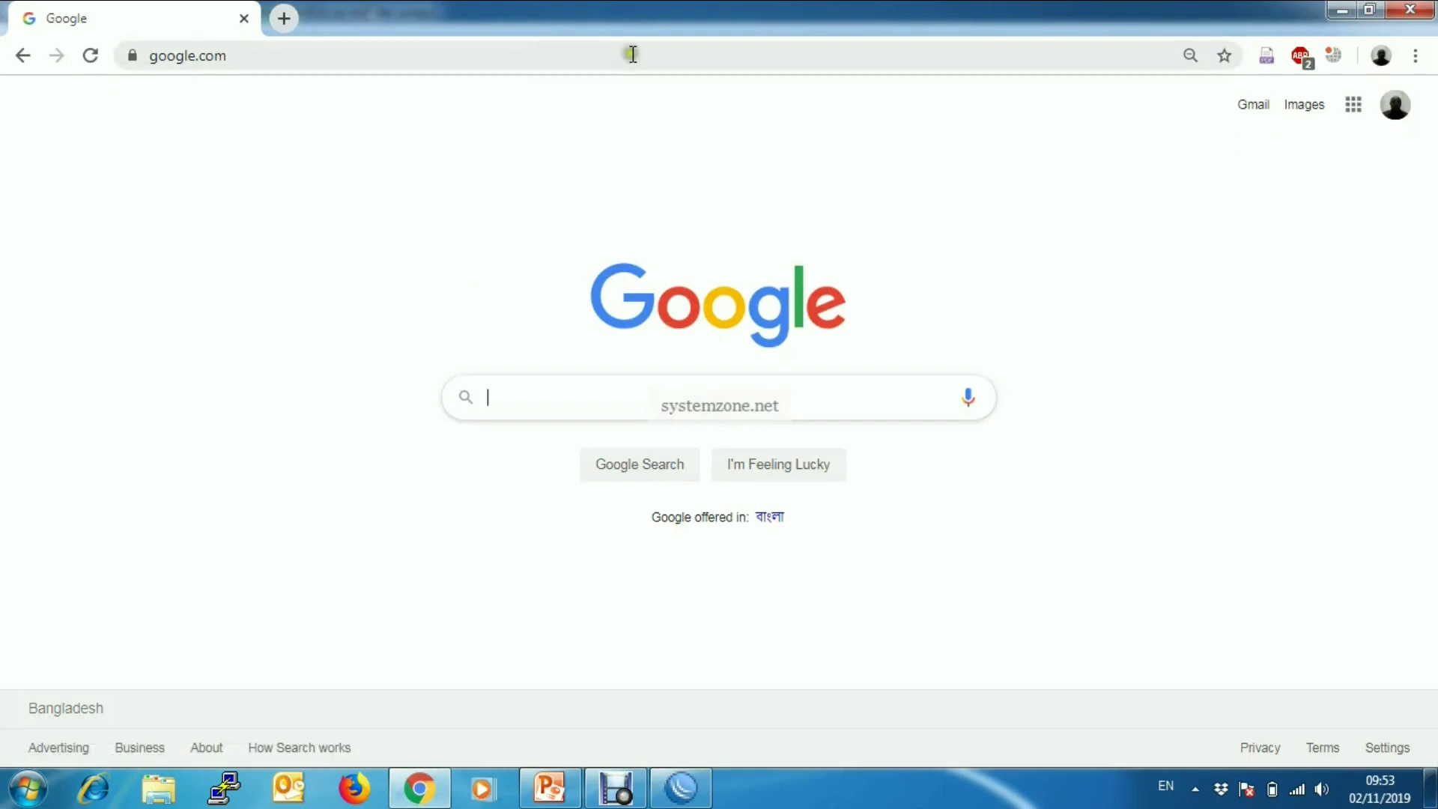
left_click(1412, 10)
- Close the WinBox router session window
left_click(1413, 10)
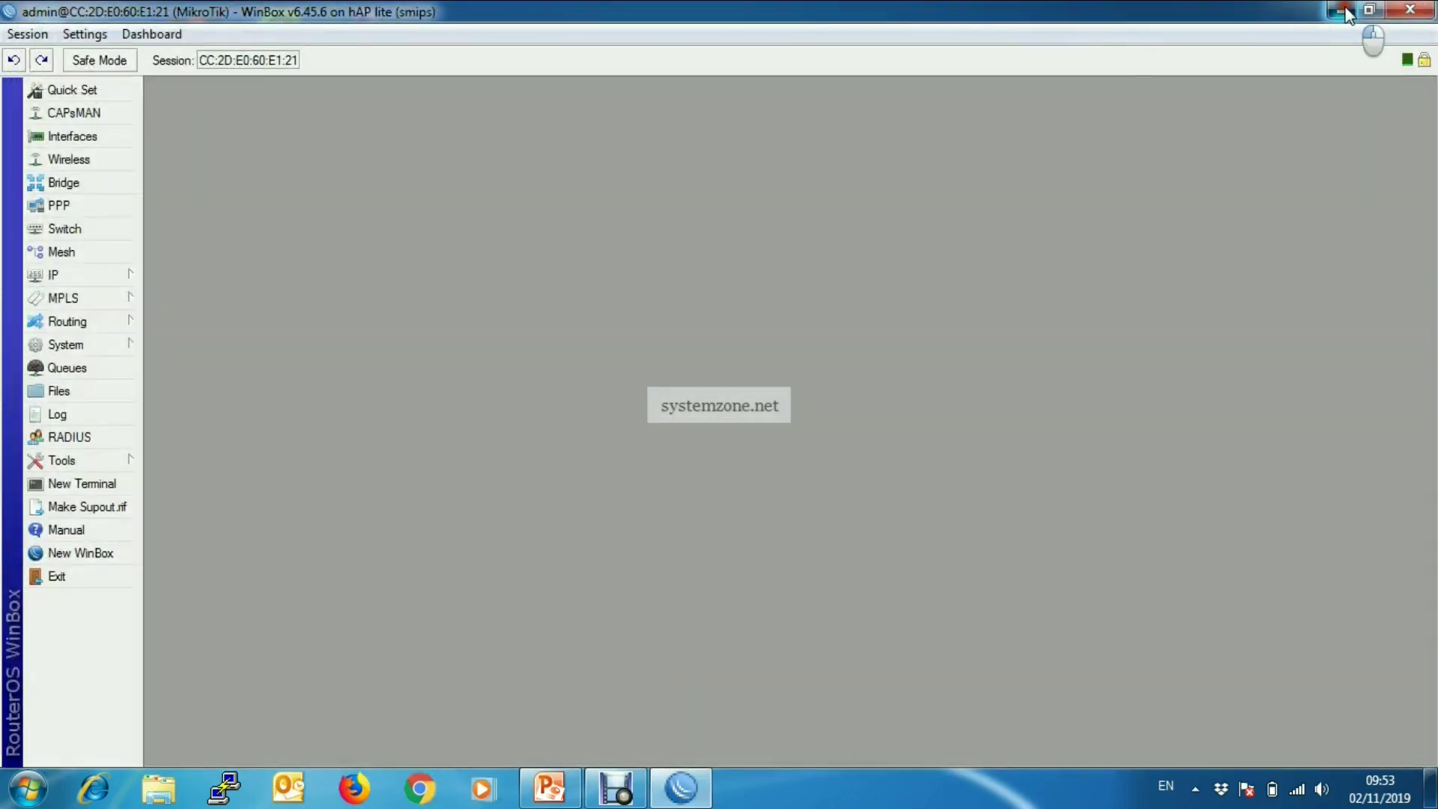